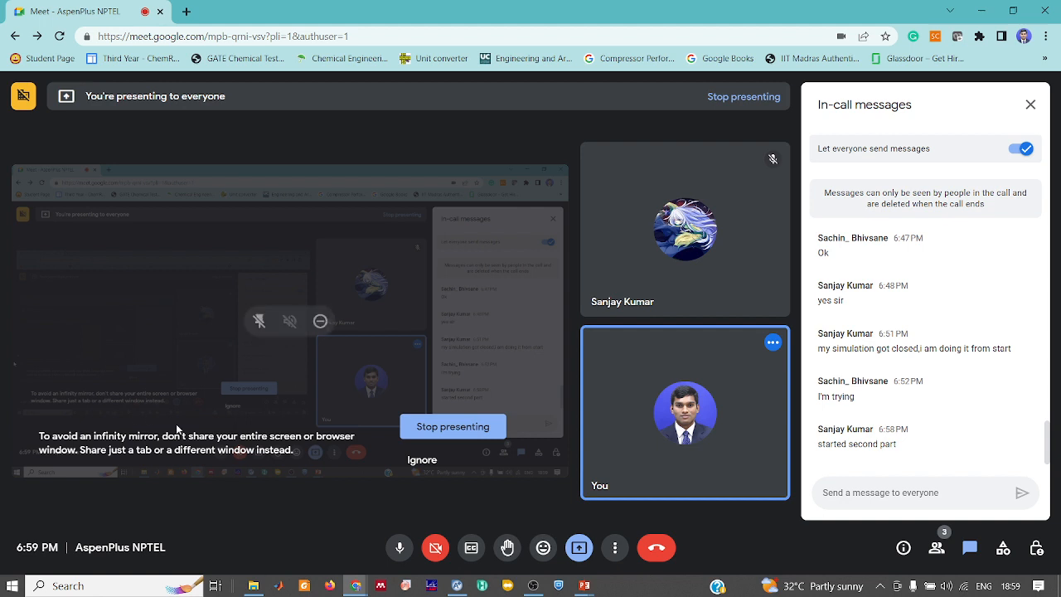
Mute and unmute the meeting microphone, and close the in-call messages.
click(398, 550)
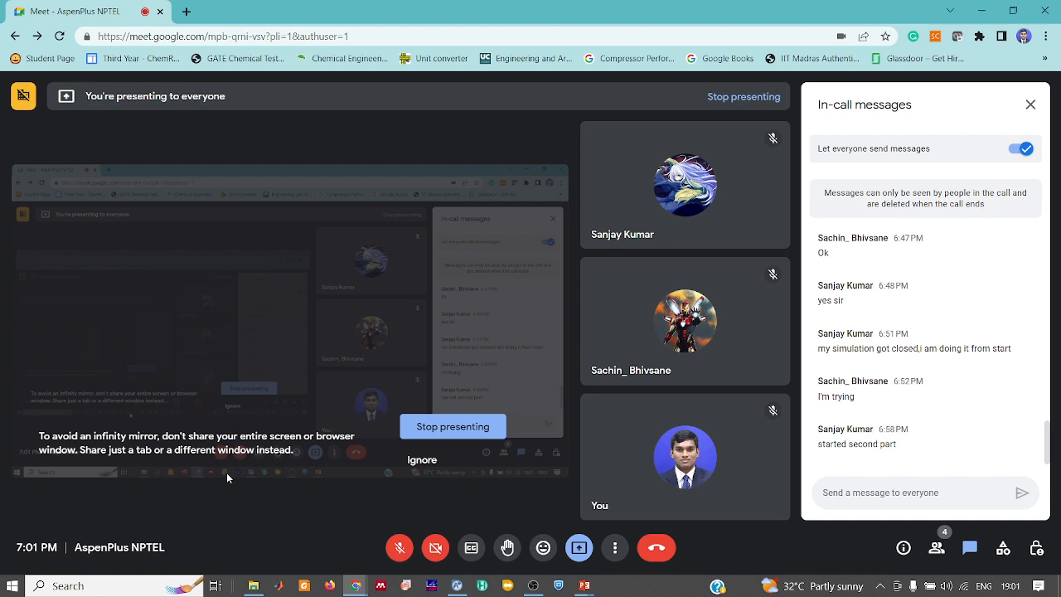
click(404, 548)
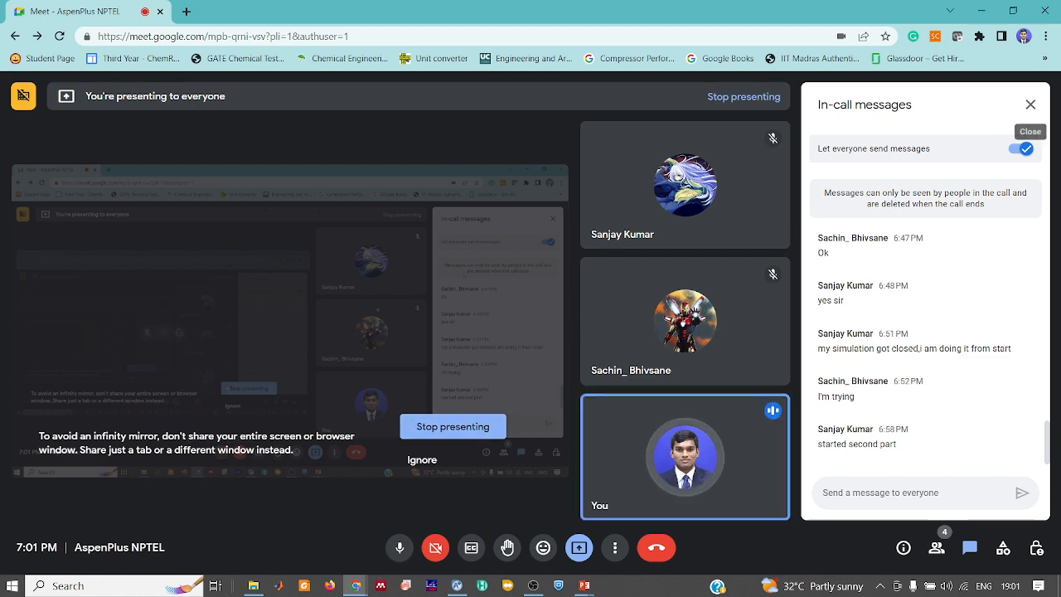
click(1029, 104)
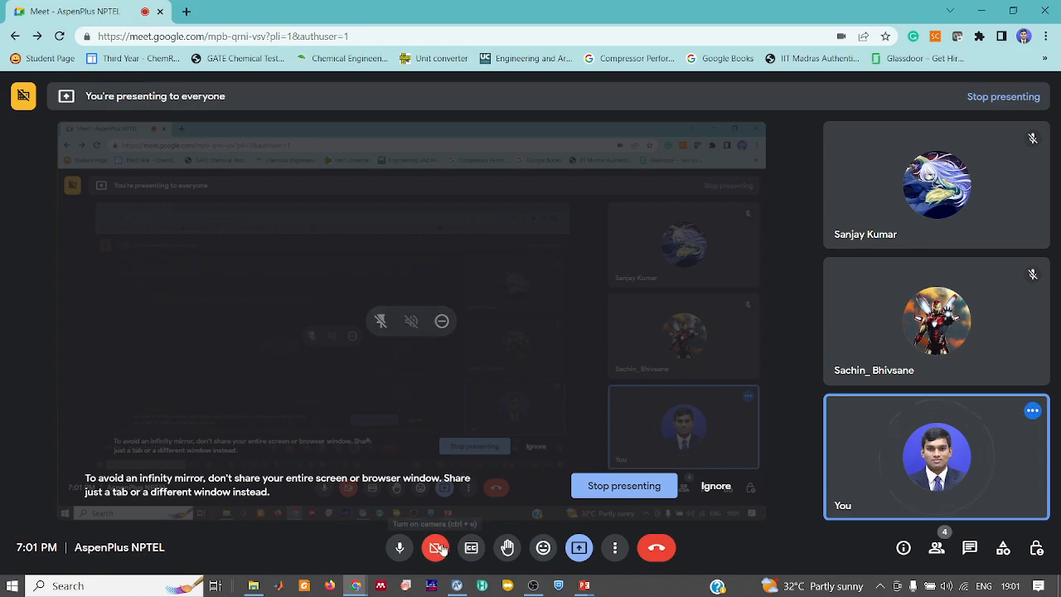
Switch to Aspen Plus, go to the Simulation environment and consult the Tutorial 9 problem statement.
click(456, 585)
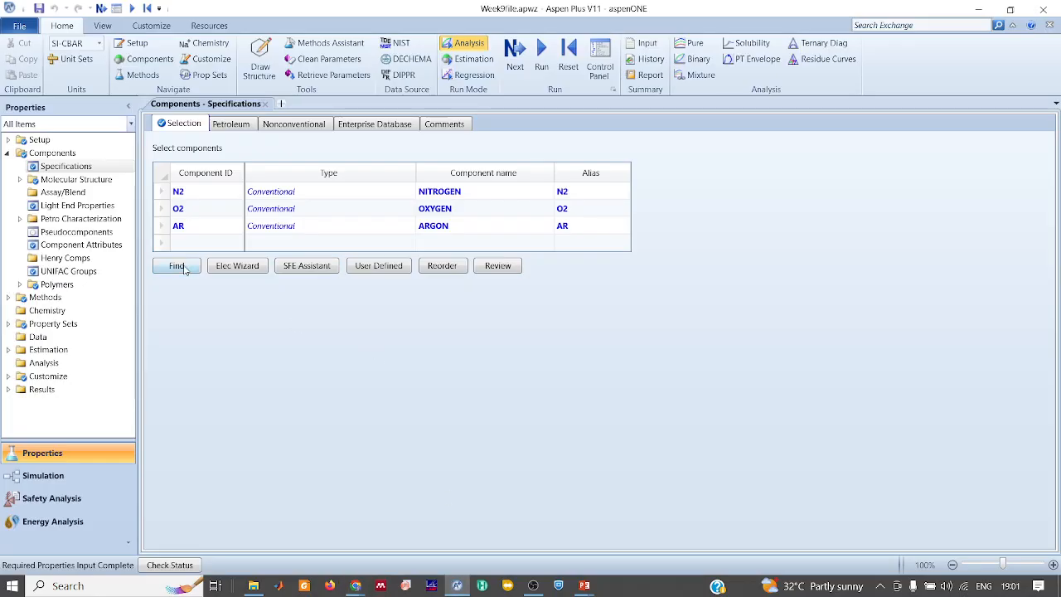
click(34, 480)
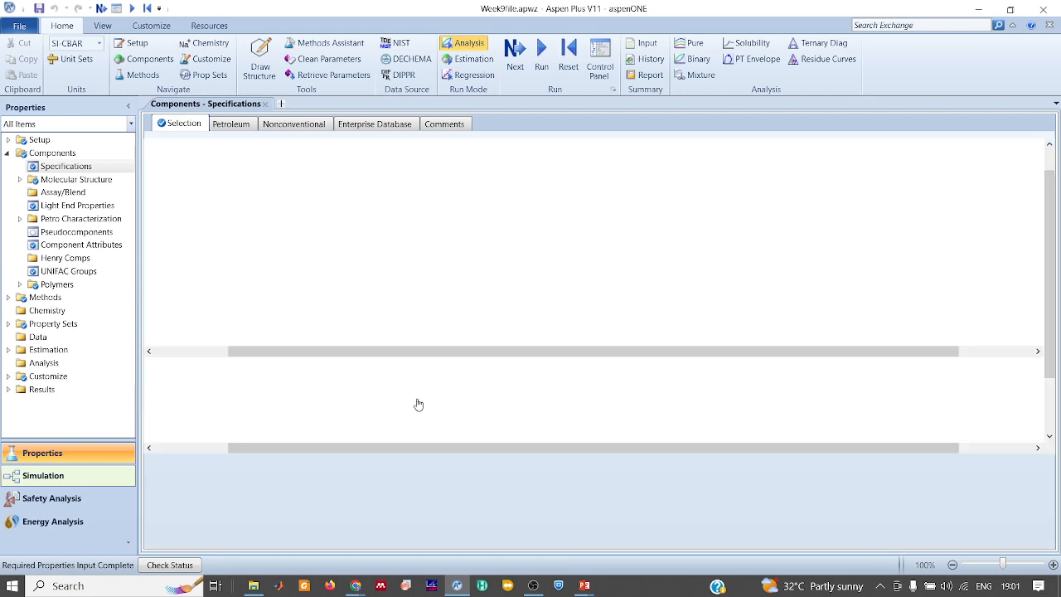
key(alt+Tab)
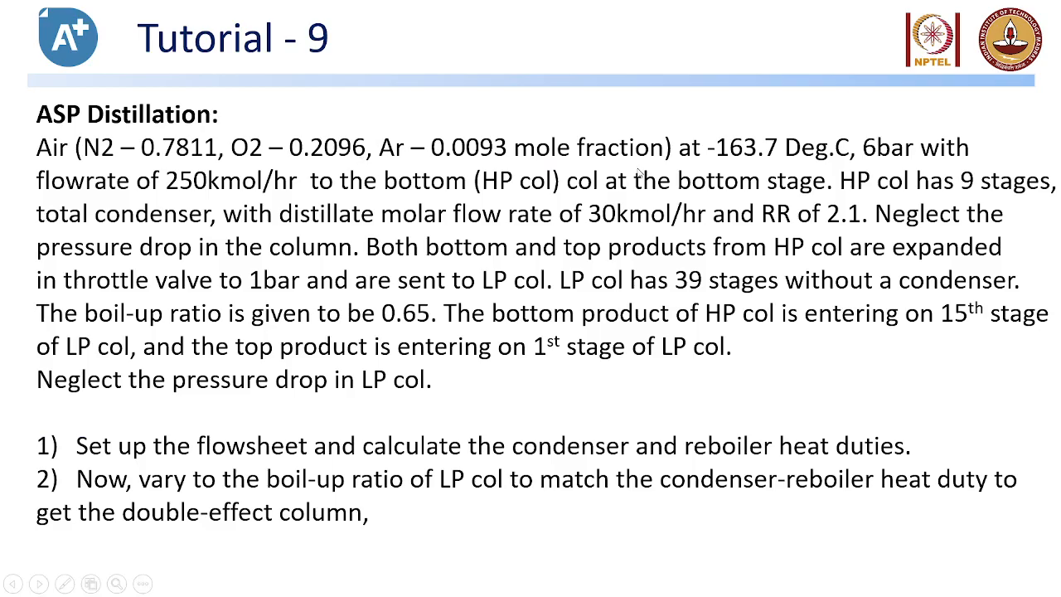
key(alt+Tab)
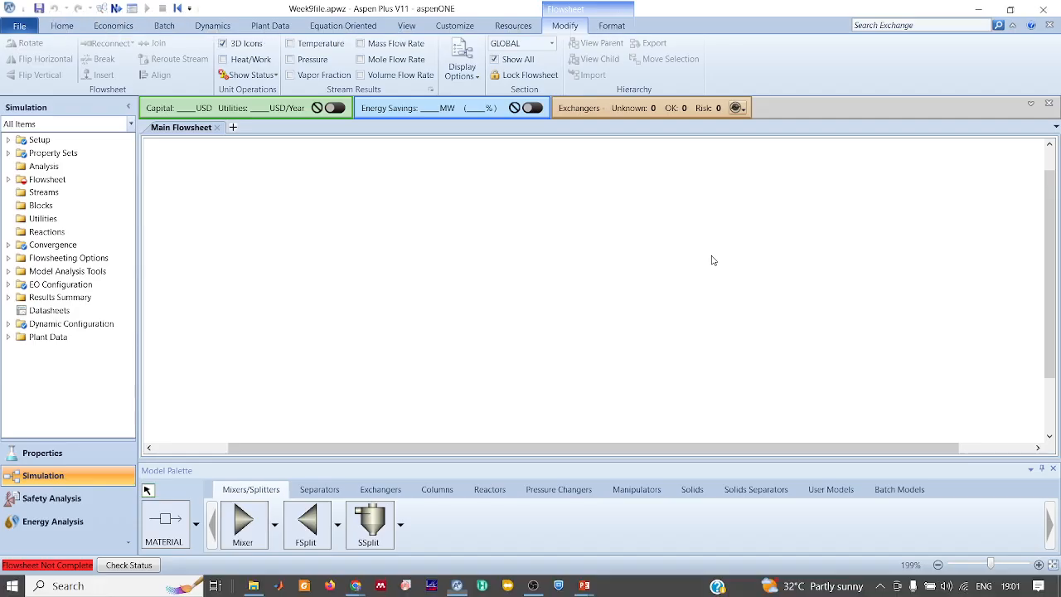
Place a RadFrac column with a reboiler and no condenser in the upper part of the flowsheet.
click(431, 488)
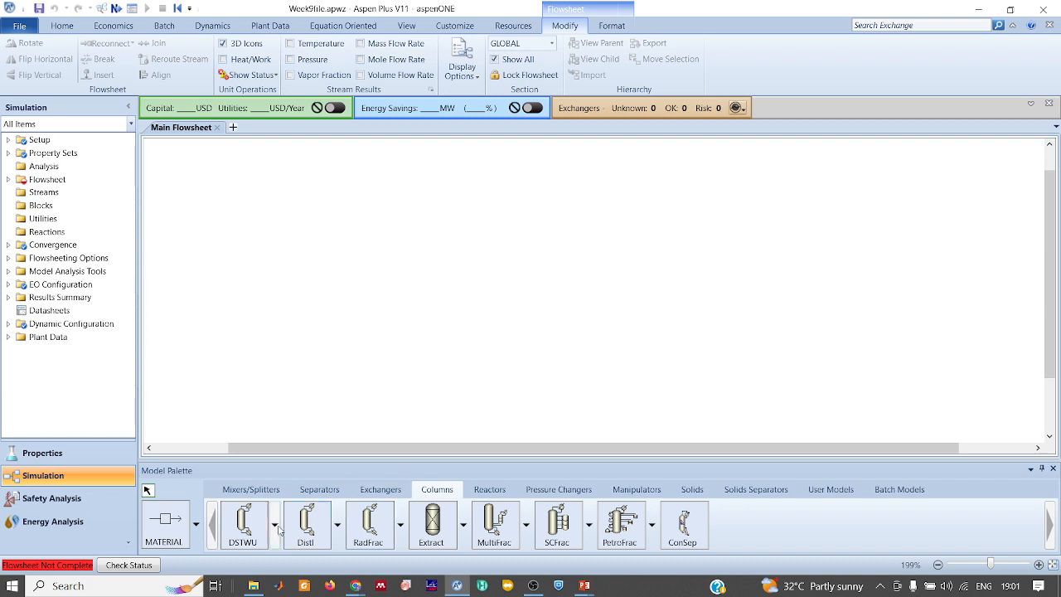
click(400, 525)
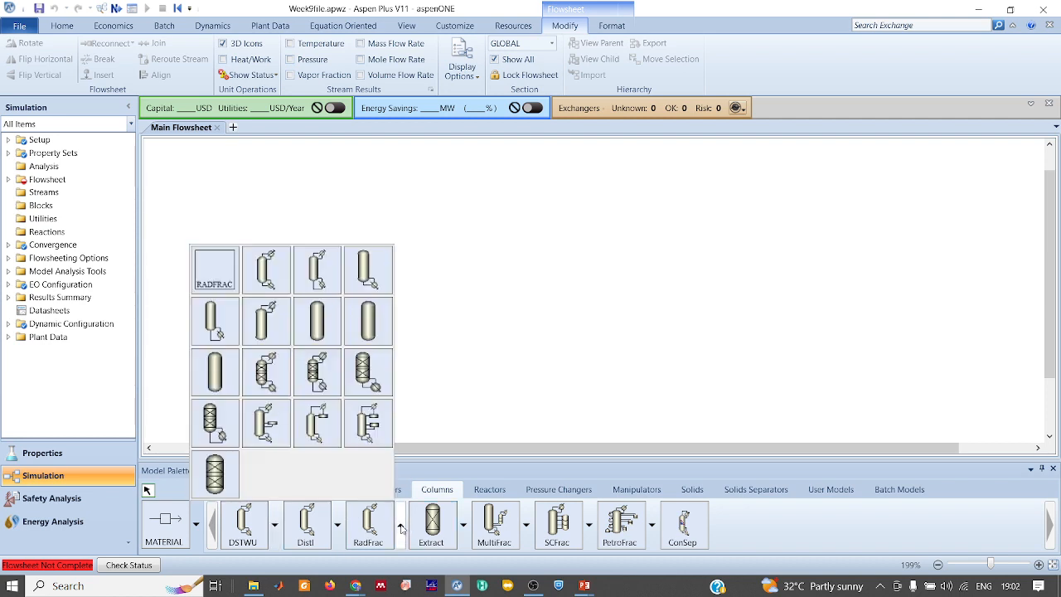
click(369, 260)
click(469, 203)
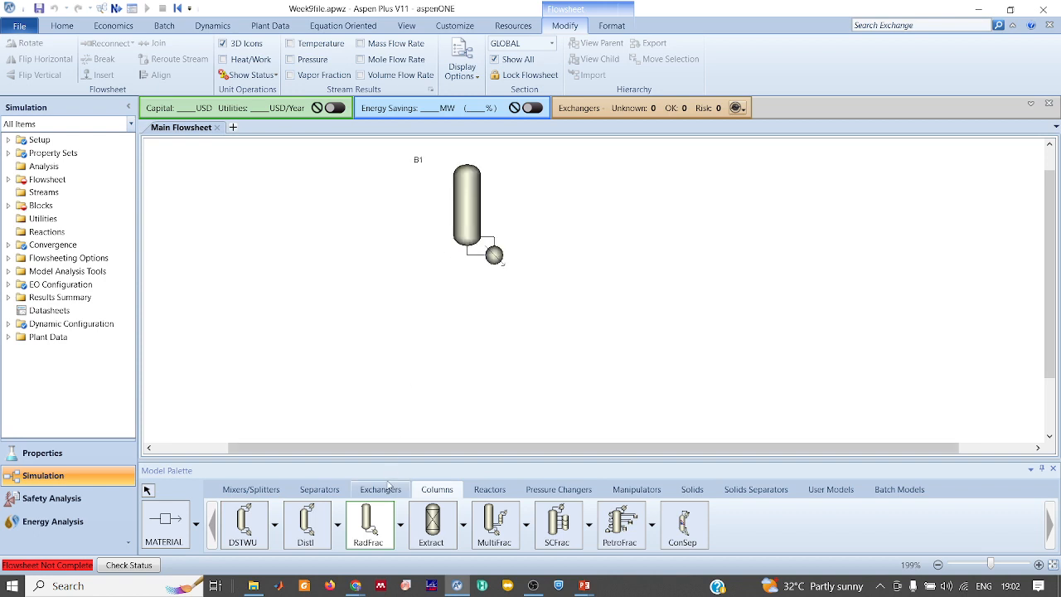
Place a second RadFrac column with both a condenser and a reboiler directly below the first one.
click(400, 527)
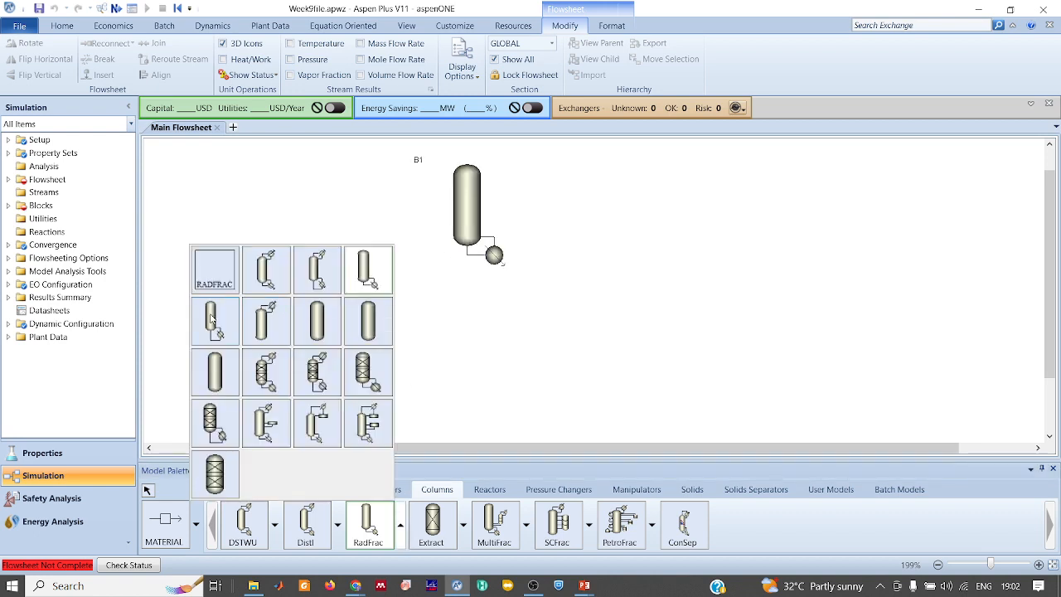
click(267, 267)
click(471, 340)
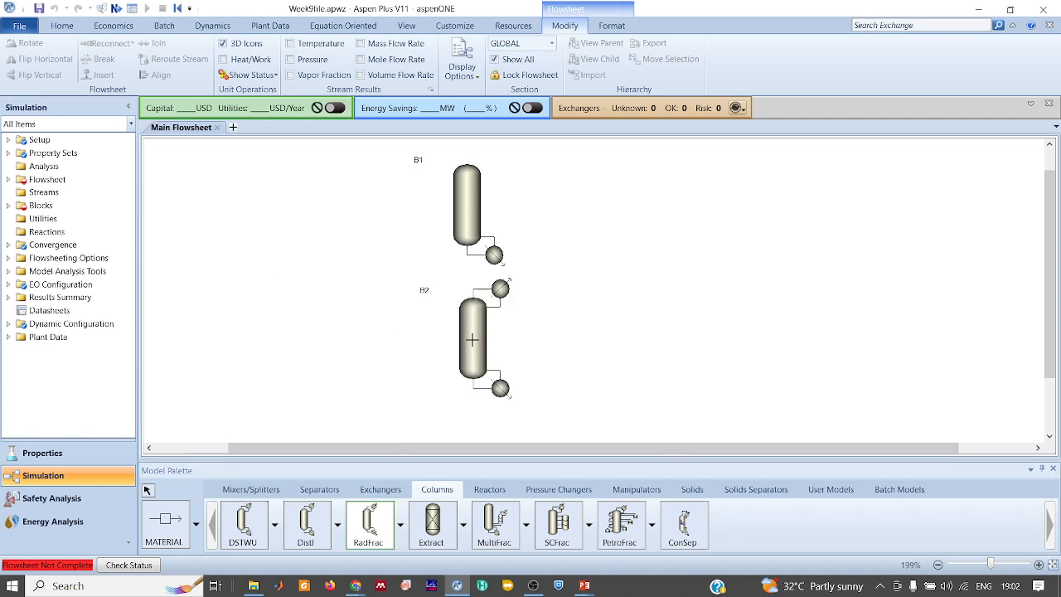
key(alt+Tab)
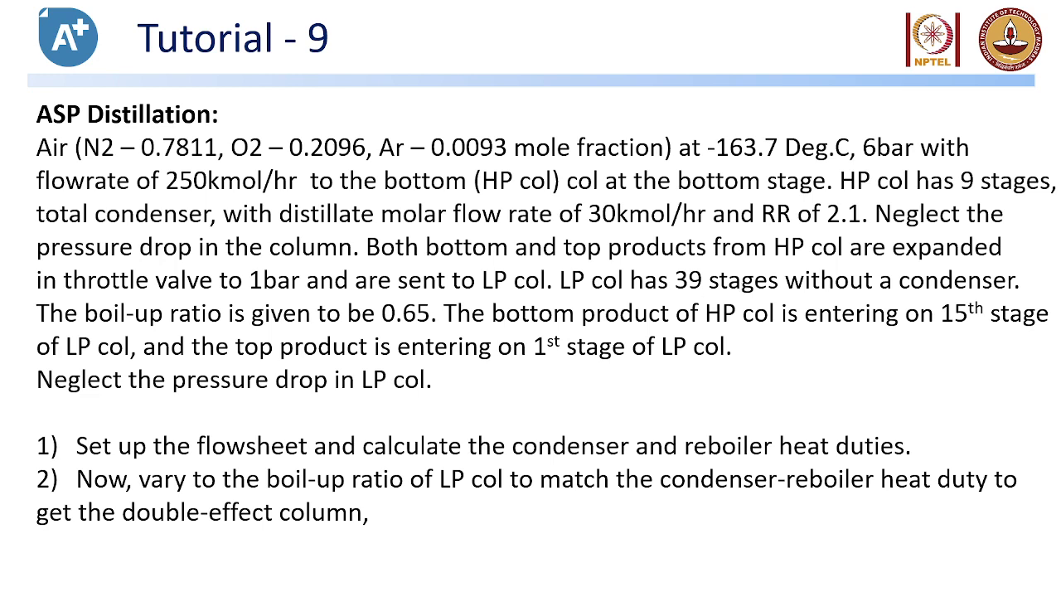
key(alt+Tab)
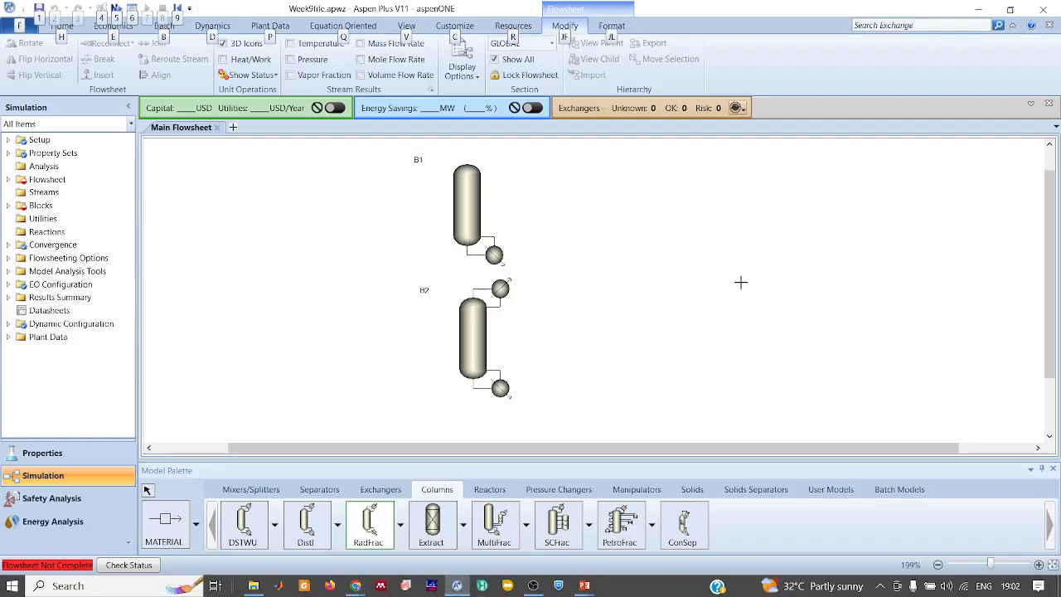
key(Escape)
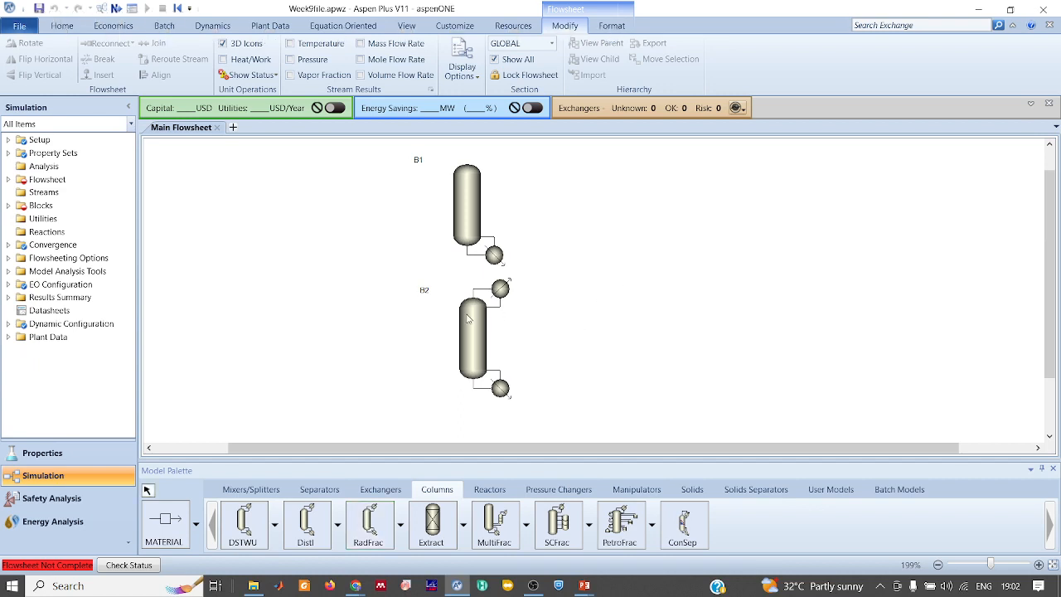
Move both columns slightly so they line up one above the other.
mouse_move(476, 333)
mouse_down()
mouse_move(431, 327)
mouse_move(457, 327)
mouse_up()
click(616, 294)
drag(467, 205, 462, 204)
Rename the lower column HPCOL and the upper column LPCOL.
click(442, 340)
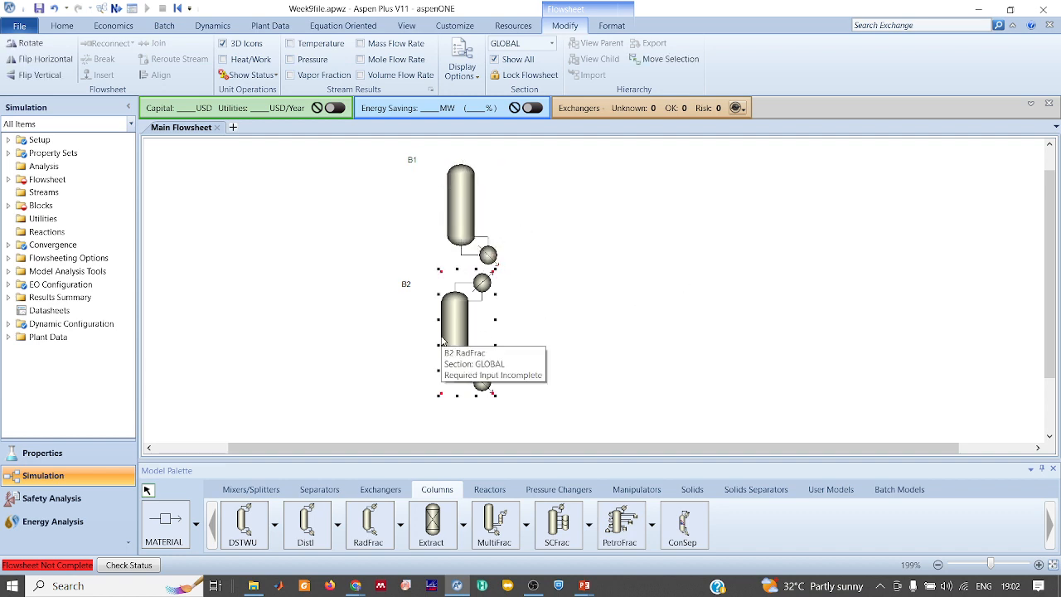
key(ctrl+m)
text(HPCOL)
key(Return)
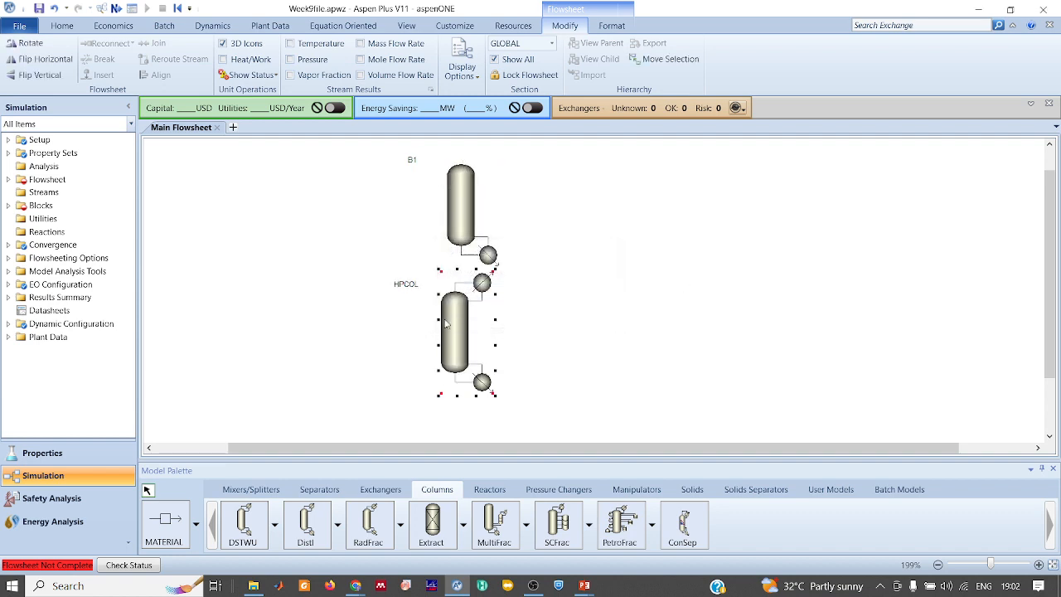
click(455, 217)
key(ctrl+m)
text(LPCOL)
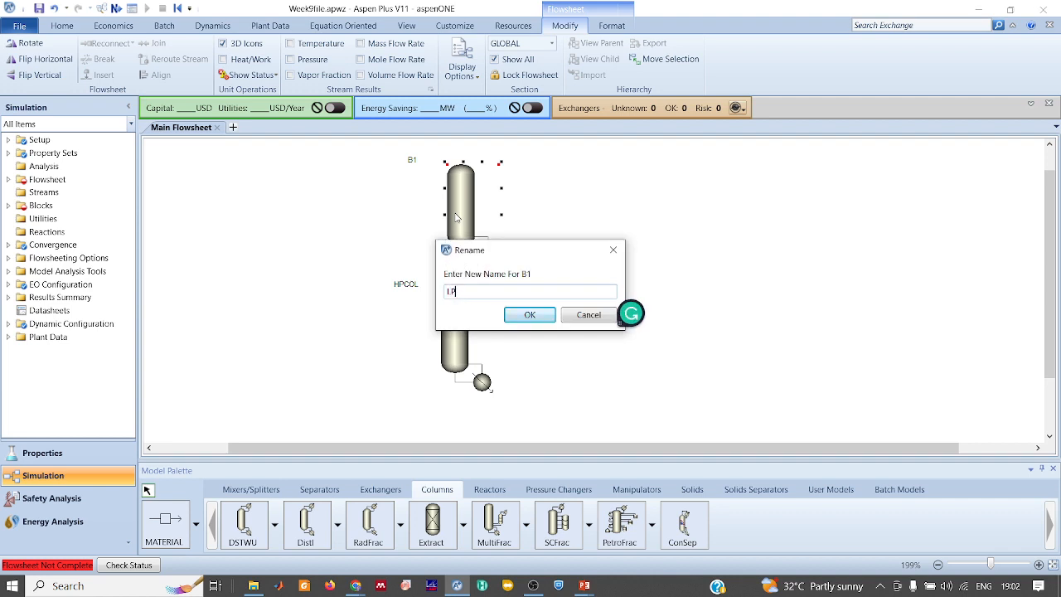
key(Return)
click(259, 235)
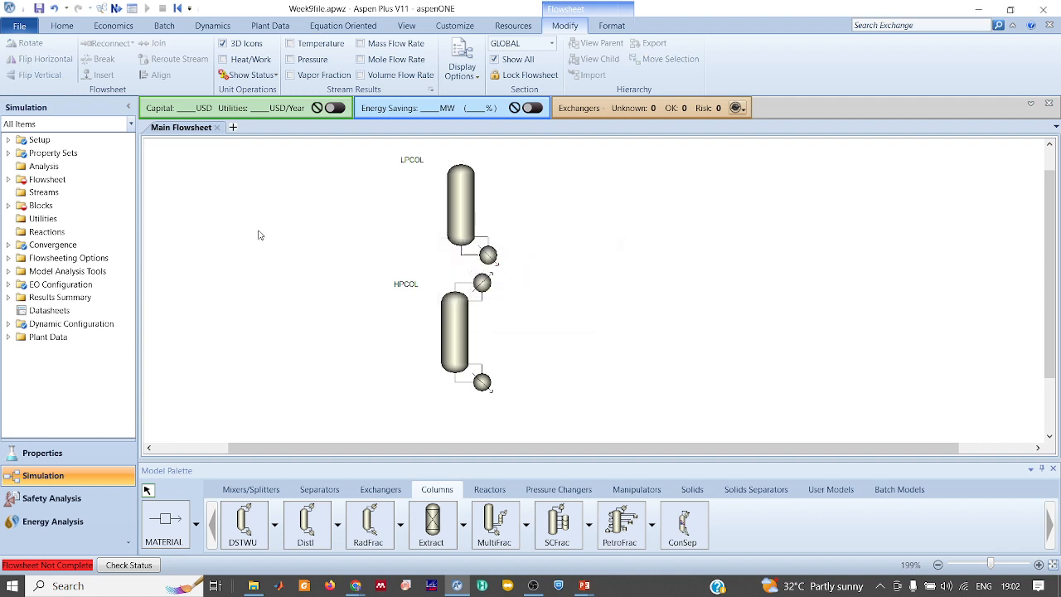
Connect material streams to HPCOL for the feed, the bottoms product and the liquid distillate.
click(171, 518)
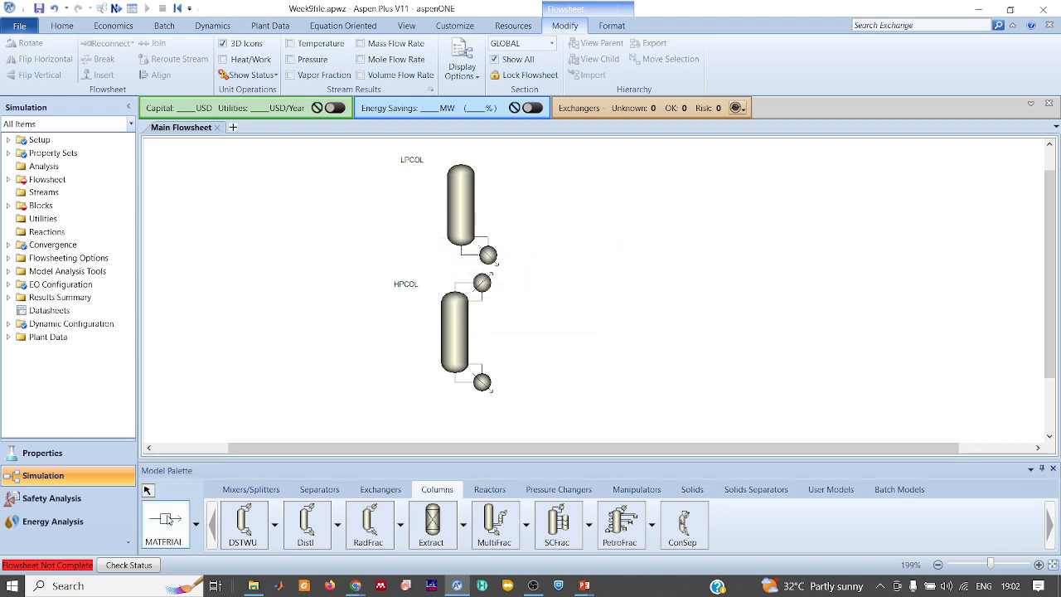
click(345, 328)
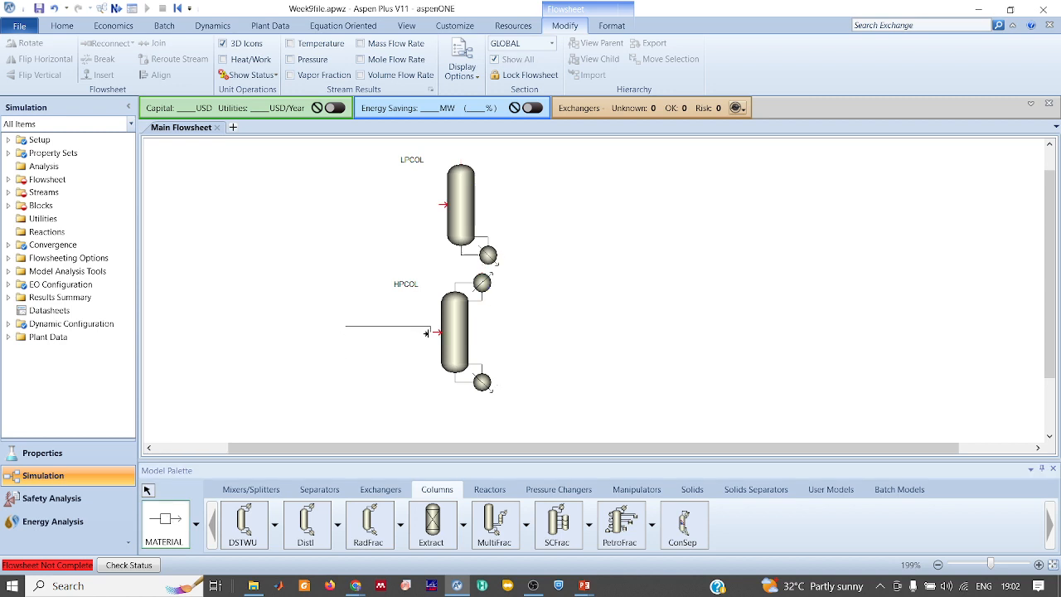
click(435, 333)
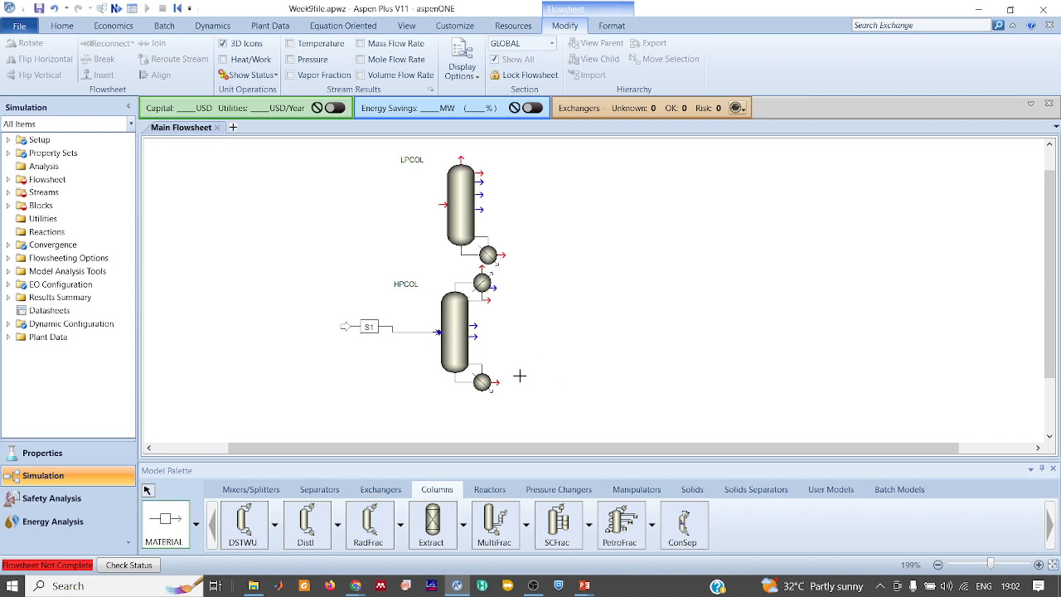
click(495, 381)
click(558, 382)
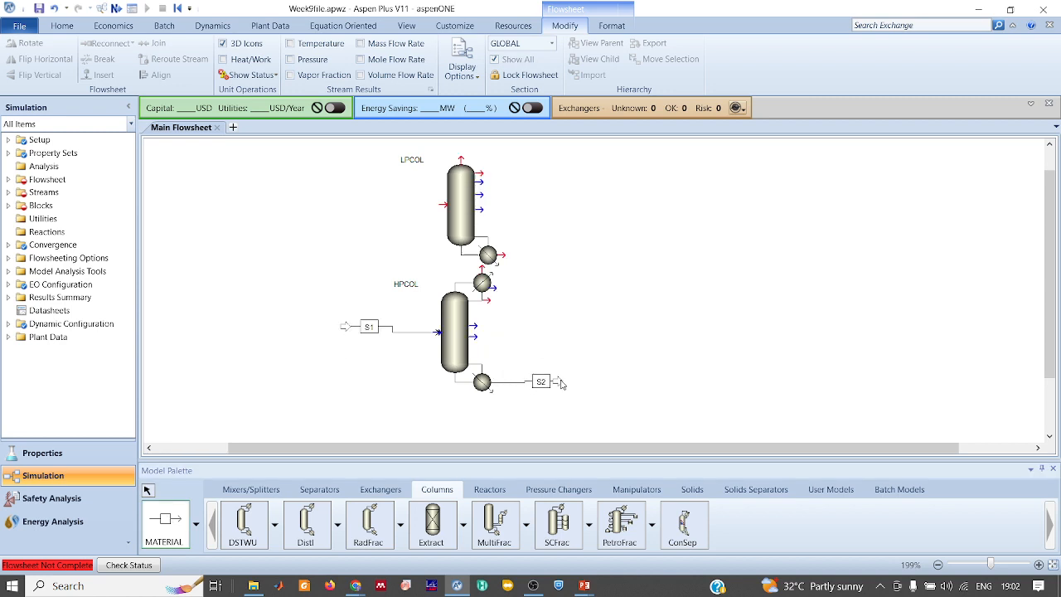
click(485, 298)
click(581, 320)
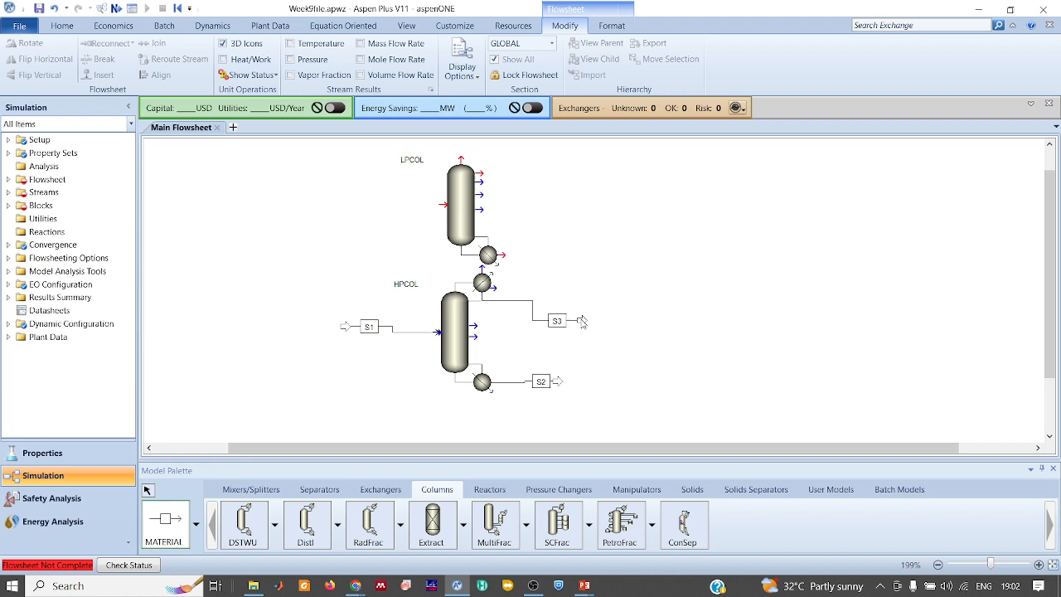
Connect material streams to LPCOL for the bottoms product, the feed and the vapor distillate.
click(500, 254)
click(588, 259)
click(374, 204)
click(443, 204)
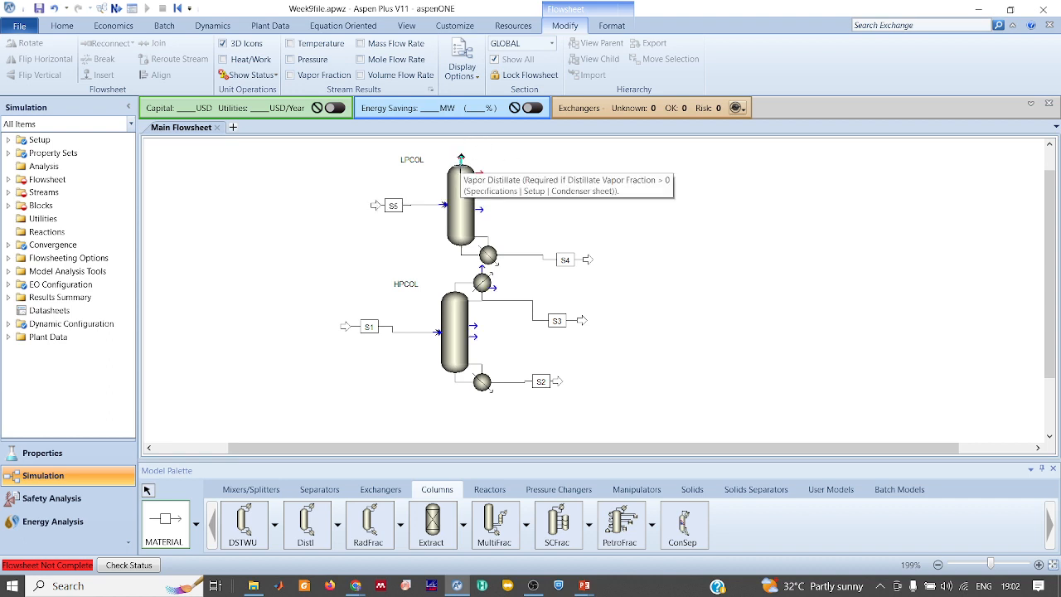
click(461, 157)
click(526, 159)
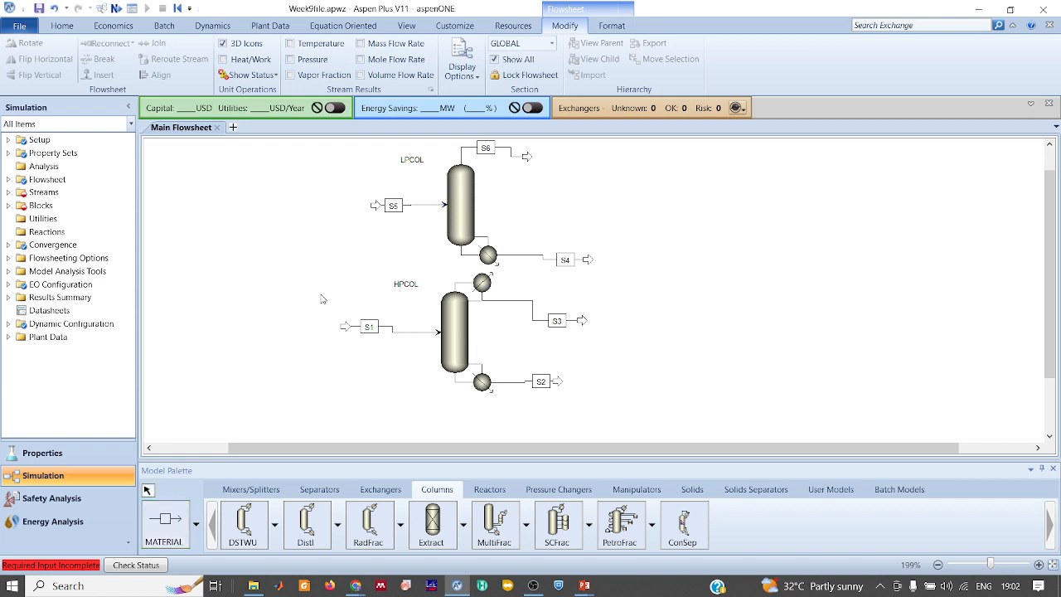
Open the input of HPCOL's feed stream S1 and set its temperature to -163.7 C, as given in the problem statement.
double_click(389, 329)
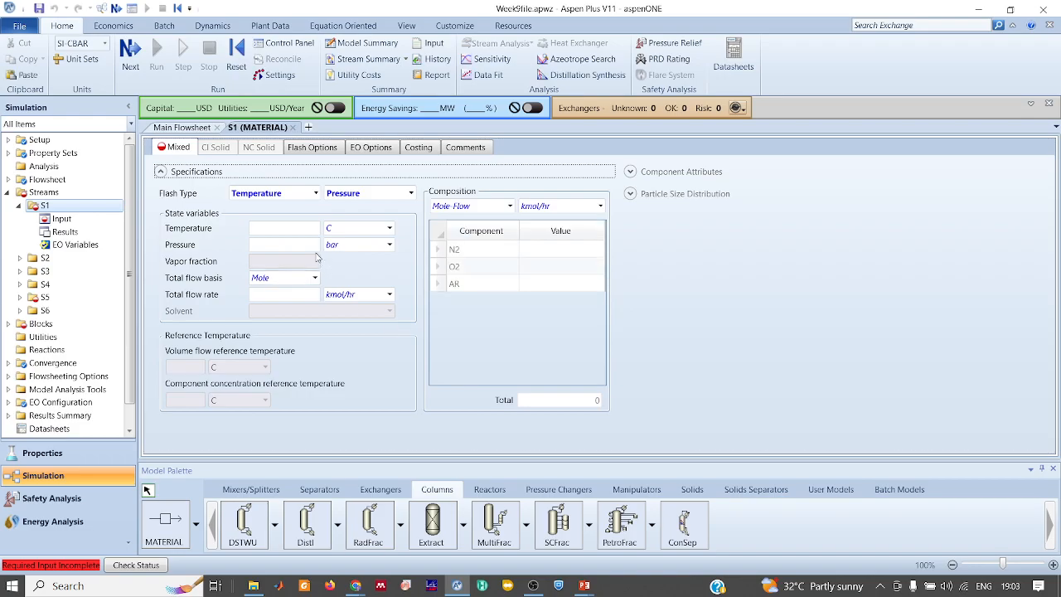
key(alt+Tab)
key(alt+Tab)
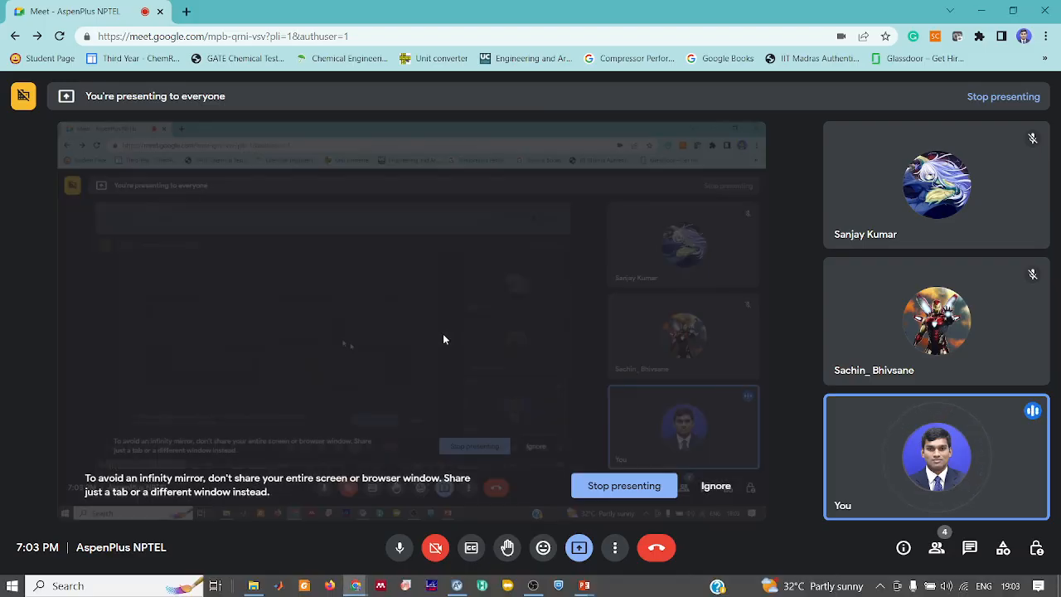
key(alt+Tab)
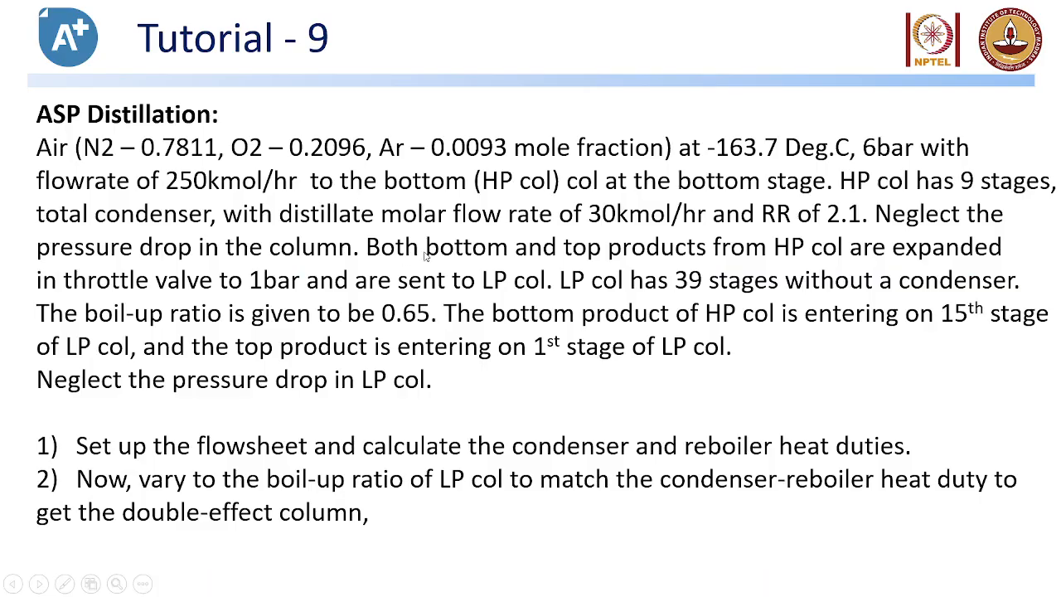
key(alt+Tab)
key(alt+Tab)
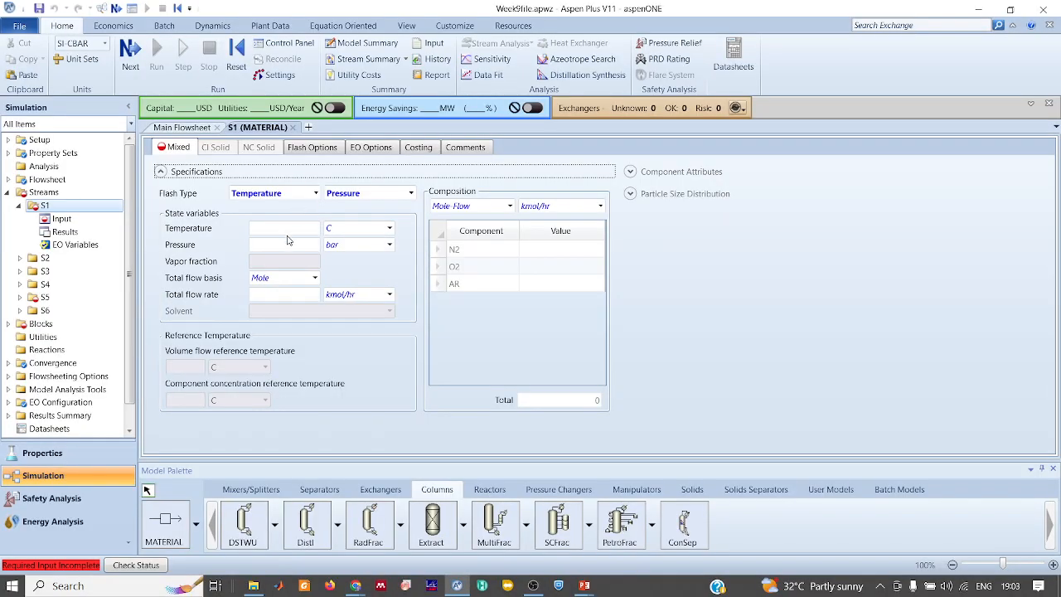
key(alt+Tab)
key(alt+Tab)
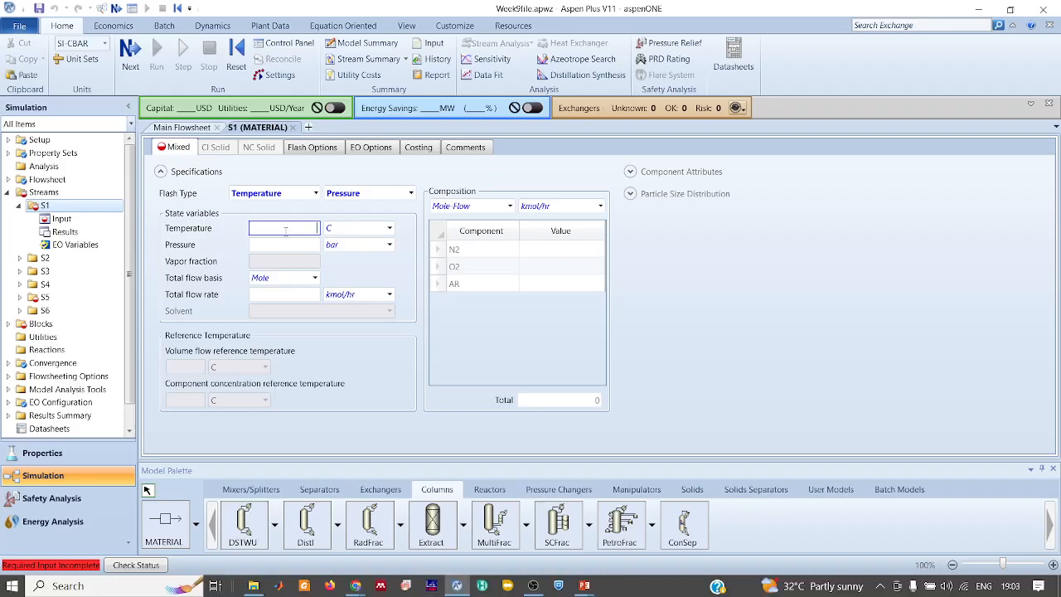
text(.7)
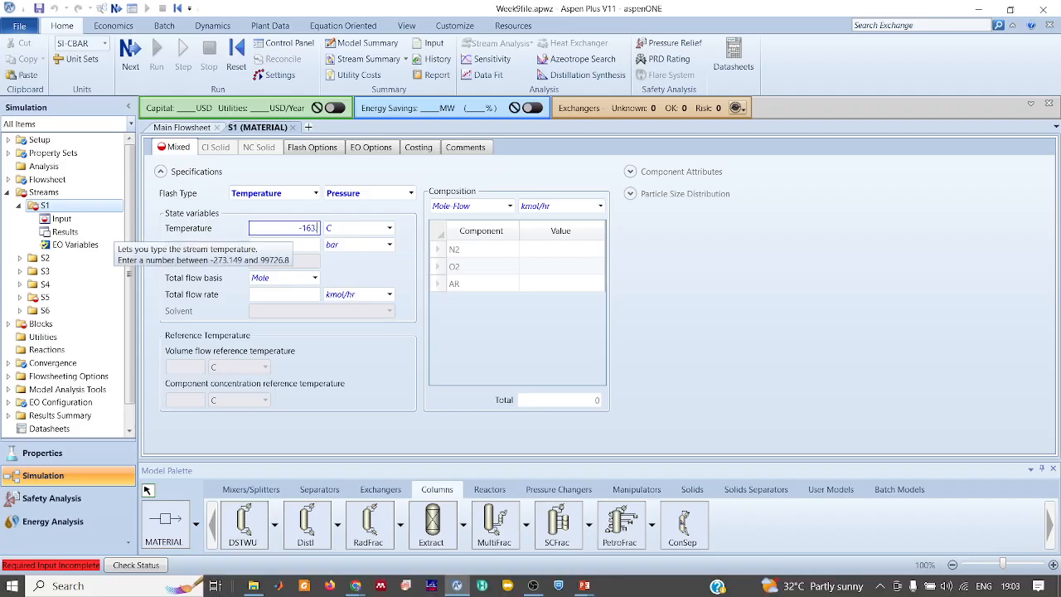
Set the S1 feed pressure to 6 bar and its total mole flow rate to 250 kmol/hr.
key(alt+Tab)
key(alt+Tab)
click(315, 247)
key(alt+Tab)
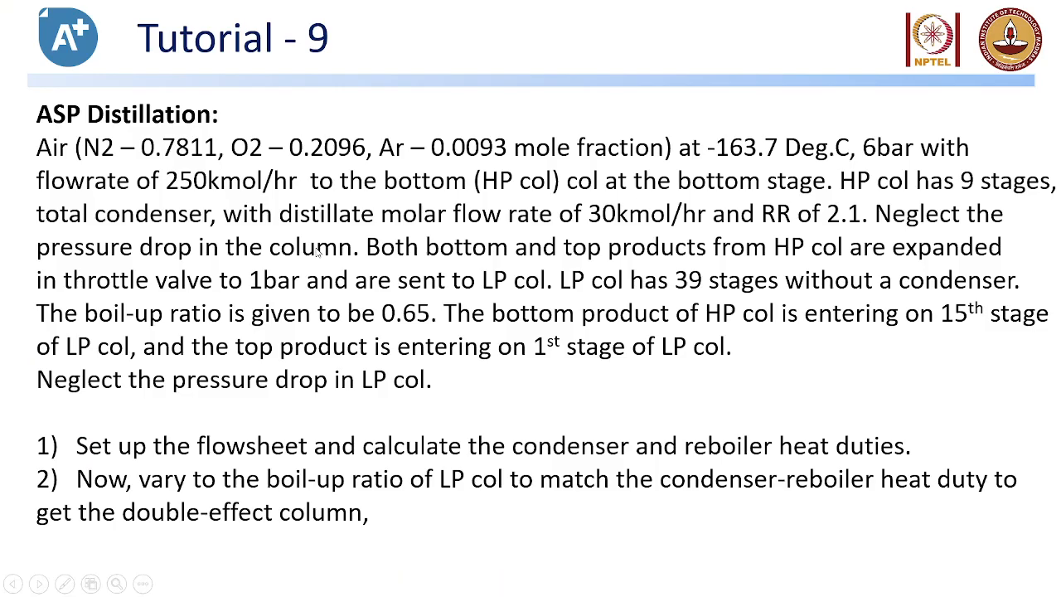
key(alt+Tab)
text(6)
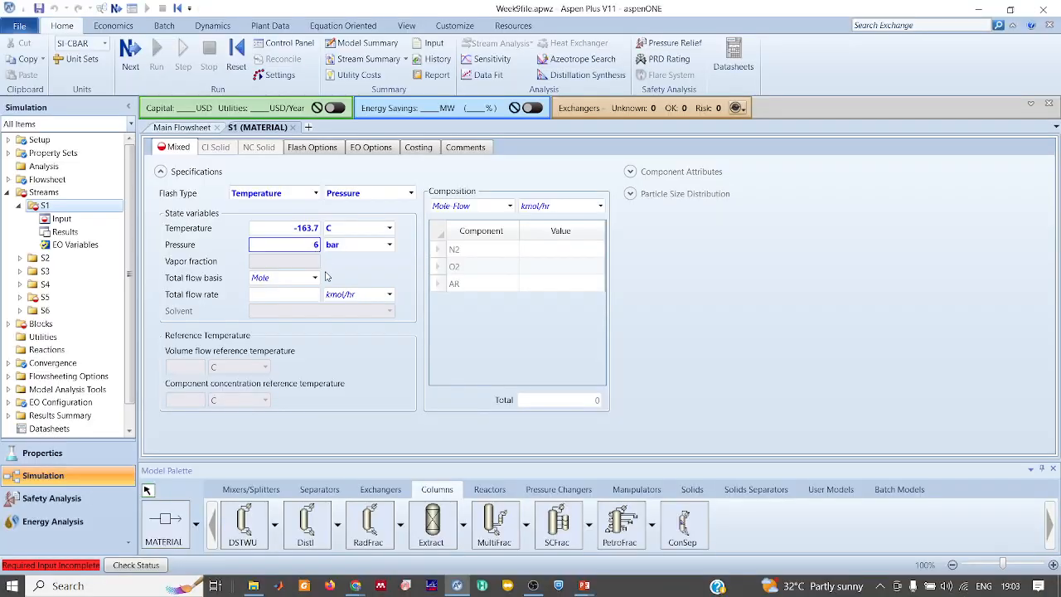
click(303, 297)
text(250)
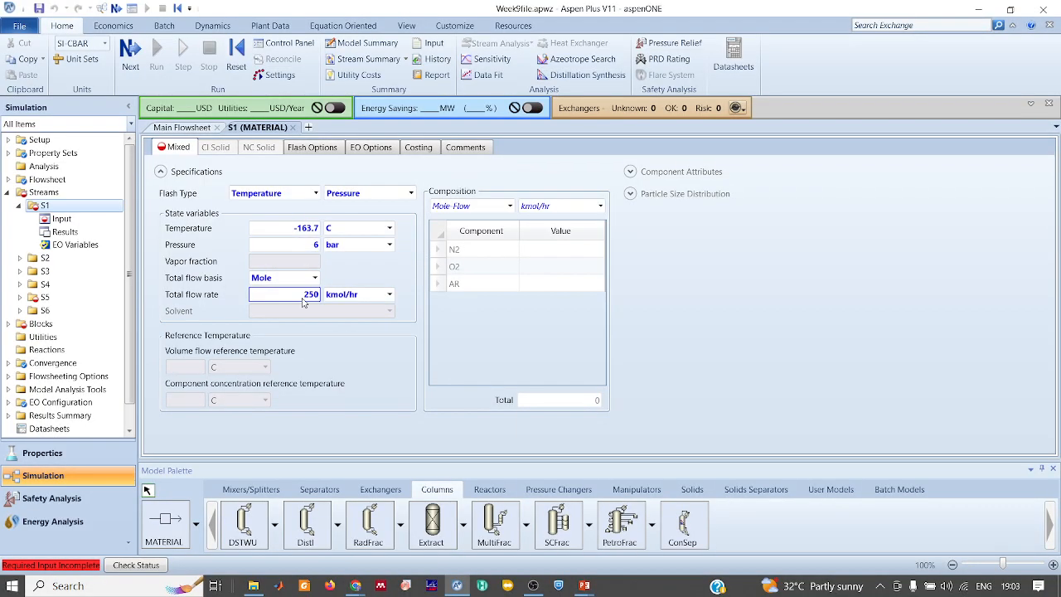
Switch the S1 composition basis to Mole-Frac and enter 0.7811 for N2.
click(510, 206)
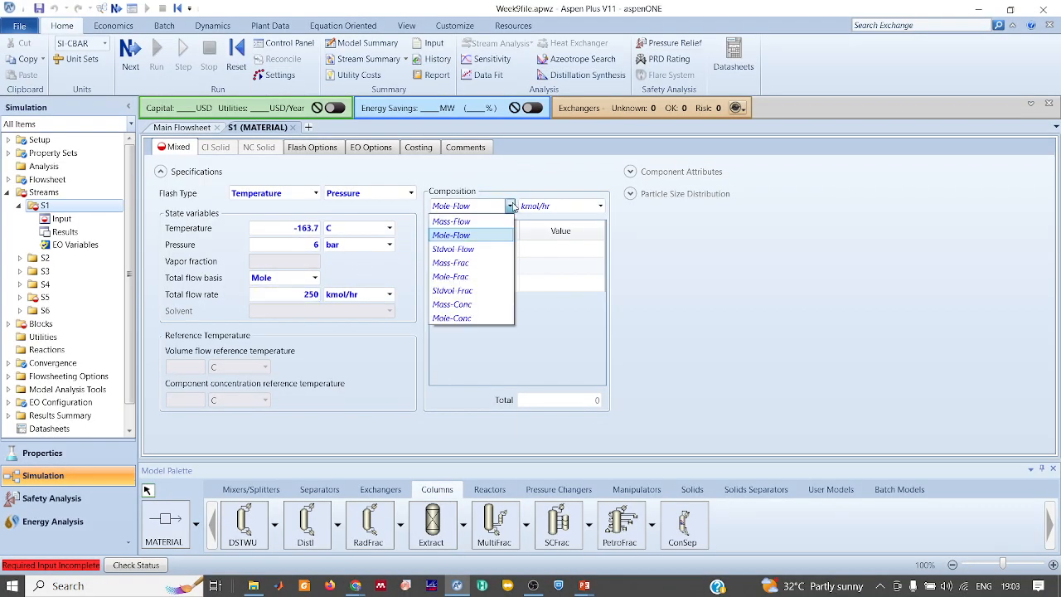
click(458, 277)
key(alt+Tab)
key(alt+Tab)
click(571, 247)
text(0.7811)
Enter the remaining S1 mole fractions from the problem statement: 0.2096 for O2 and 0.0093 for AR.
key(alt+Tab)
key(alt+Tab)
key(Return)
text(0.2096)
key(Return)
key(alt+Tab)
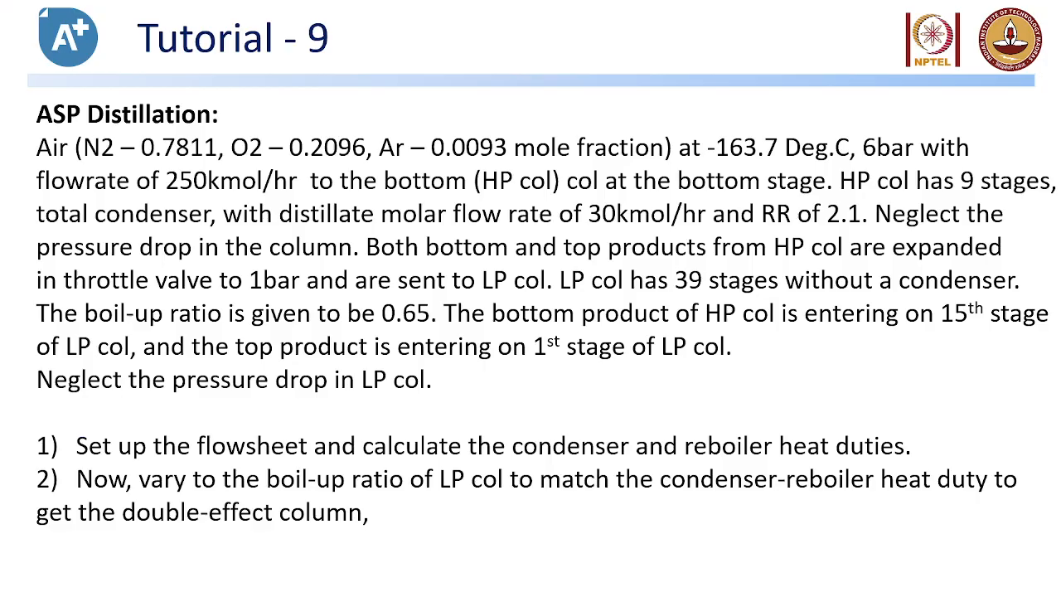
key(alt+Tab)
text(0.0093)
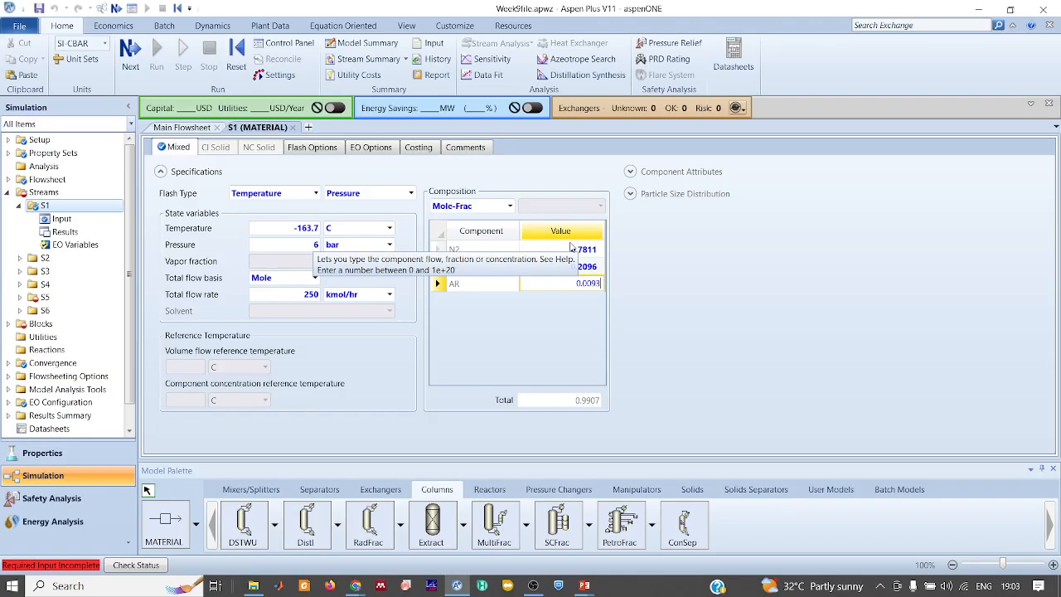
key(Return)
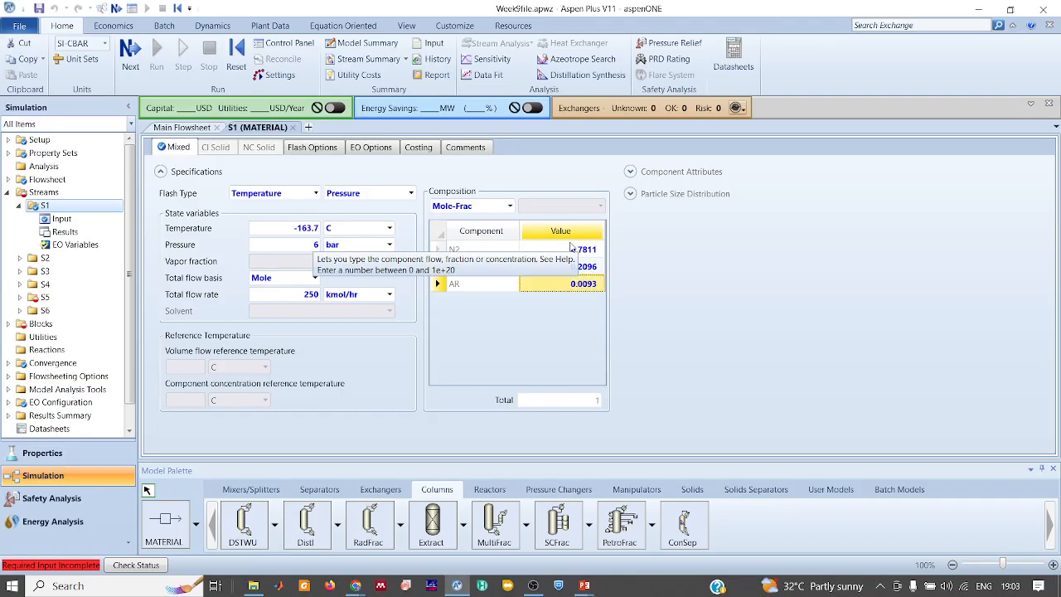
Open the HPCOL block's configuration and specify 9 stages with a total condenser.
click(172, 128)
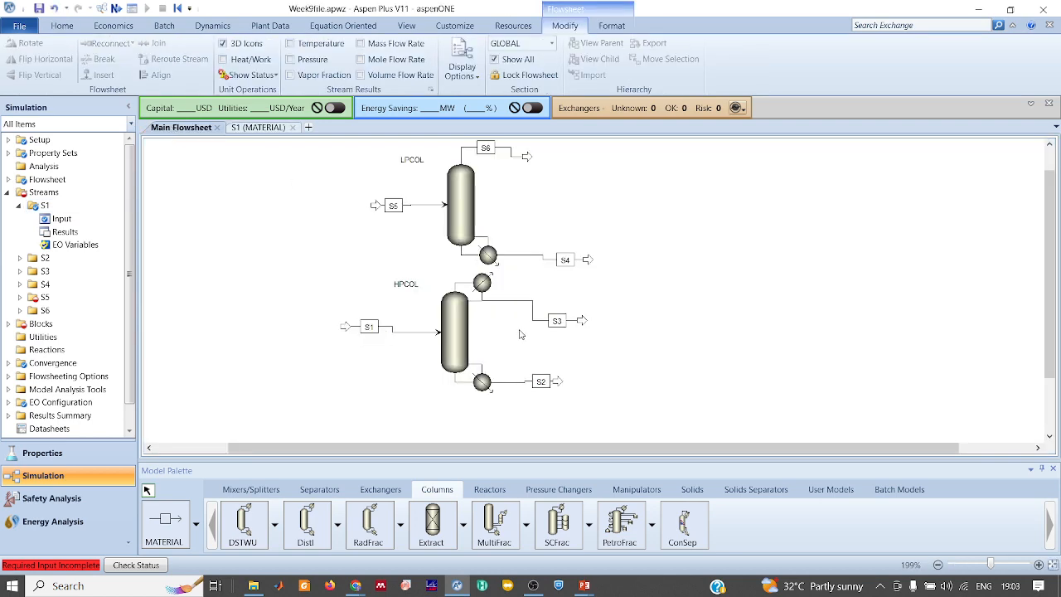
double_click(448, 340)
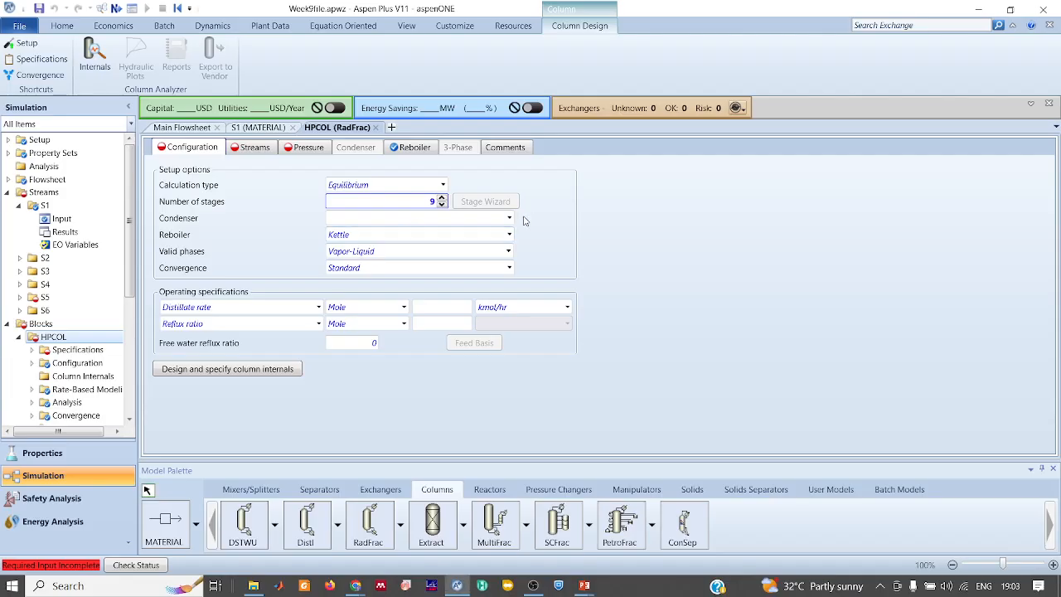
click(508, 217)
click(339, 233)
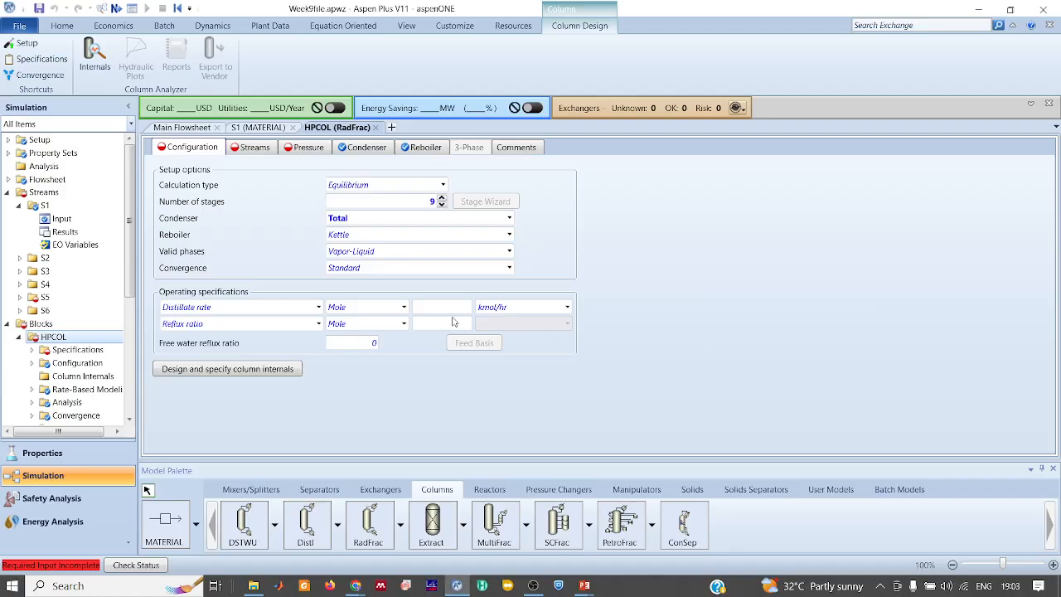
Set HPCOL's mole distillate rate to 30 kmol/hr and its mole reflux ratio to 2.1.
click(451, 307)
text(0)
key(alt+Tab)
key(alt+Tab)
click(448, 323)
text(2.1)
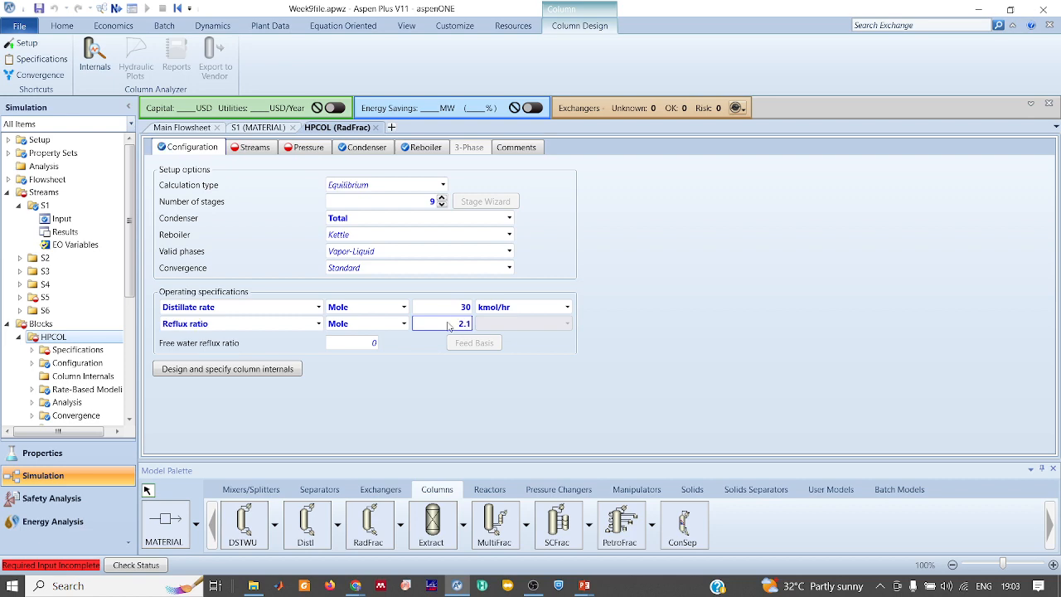
Feed S1 to HPCOL on stage 9 with the On-Stage convention and set the condenser pressure to 6 bar.
click(254, 148)
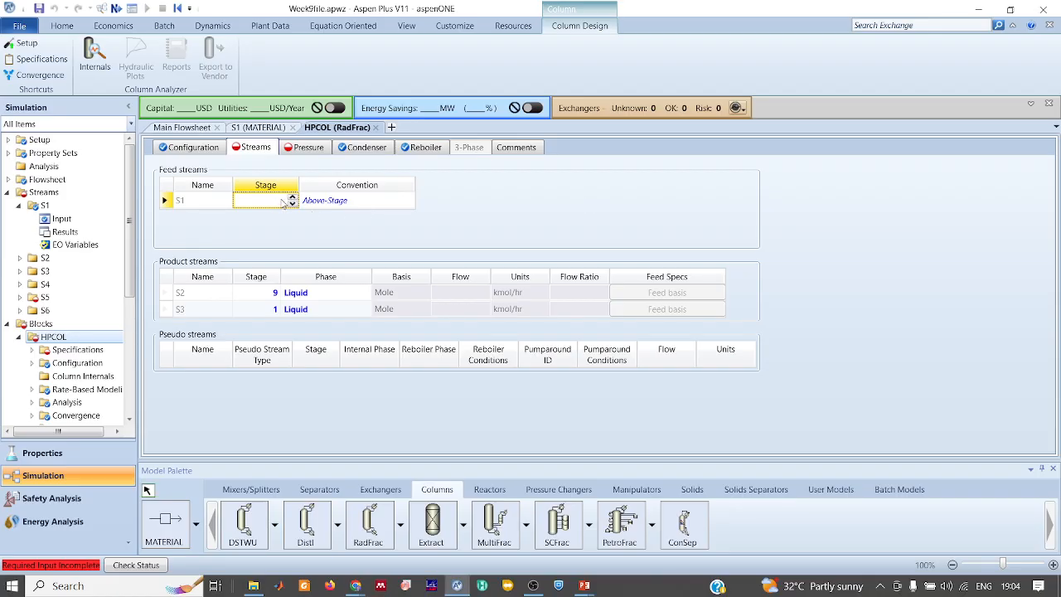
text(9)
key(Tab)
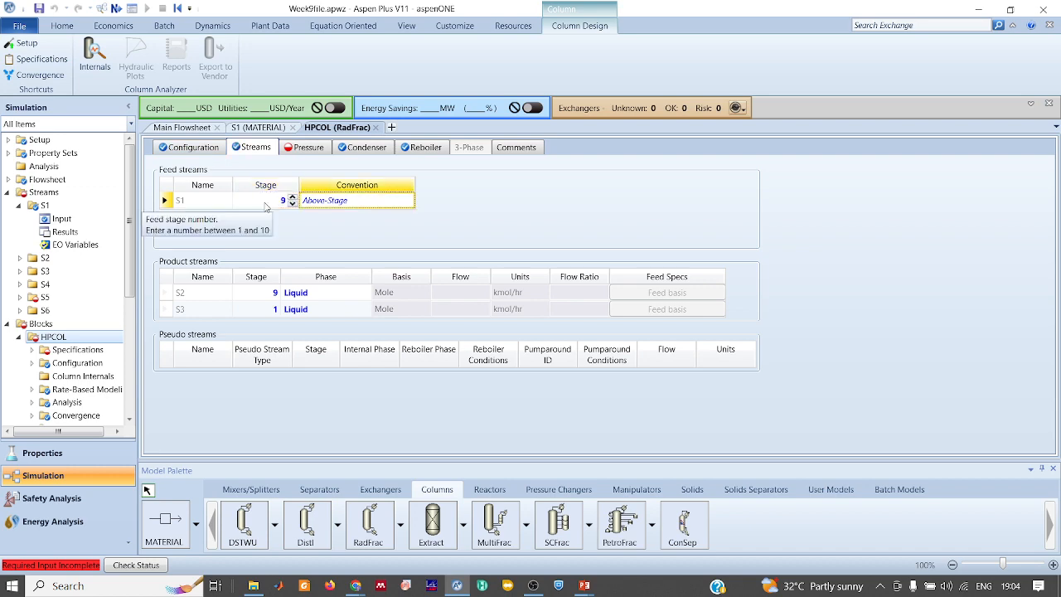
click(408, 201)
click(336, 230)
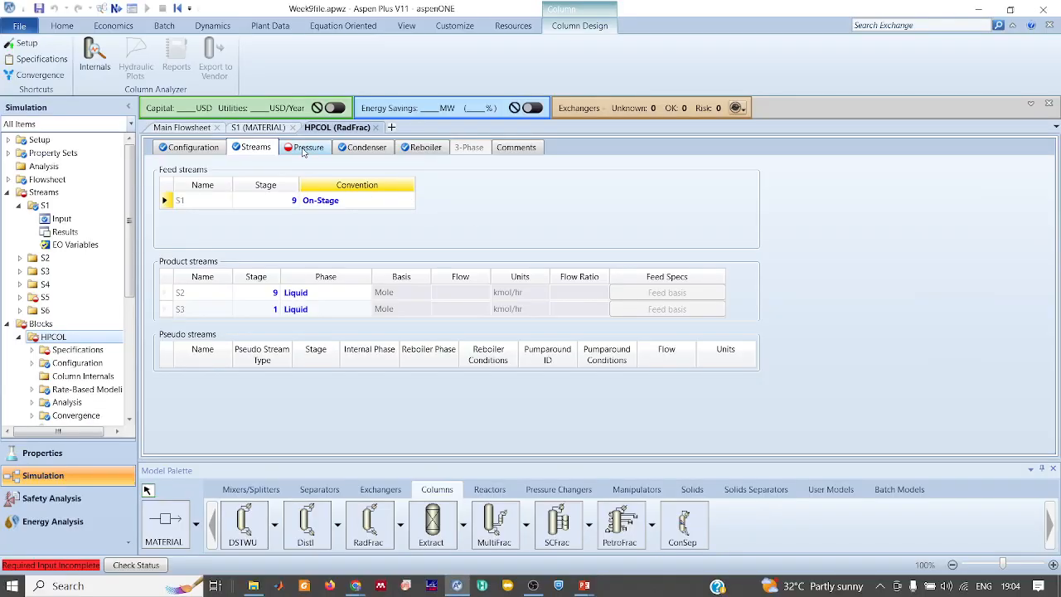
click(304, 150)
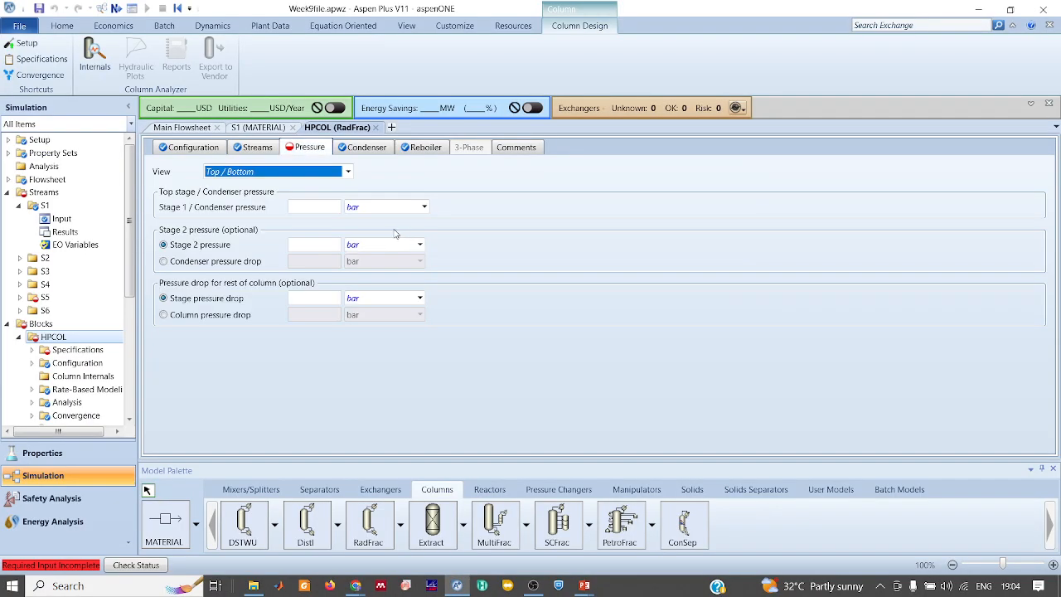
click(322, 207)
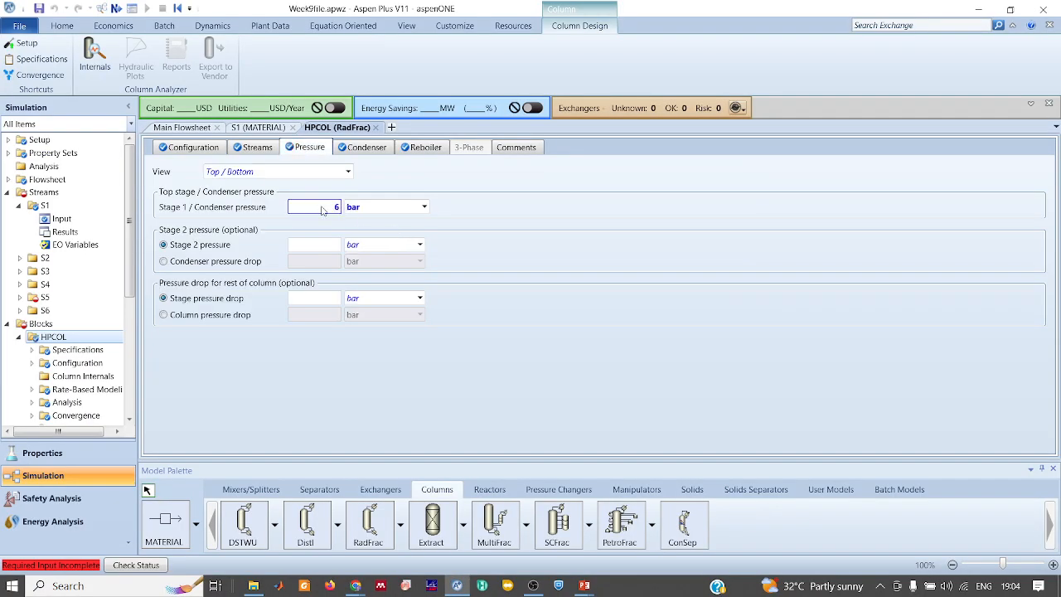
Place two valve blocks on the main flowsheet, one beside the outlet of S3 and one beside the outlet of S2.
click(187, 127)
click(274, 259)
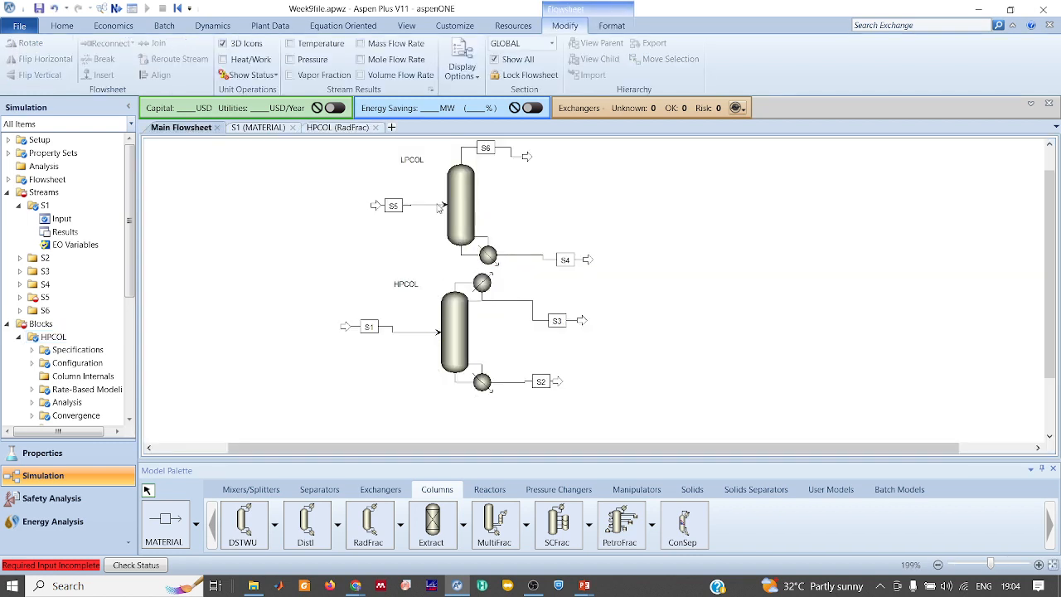
click(408, 209)
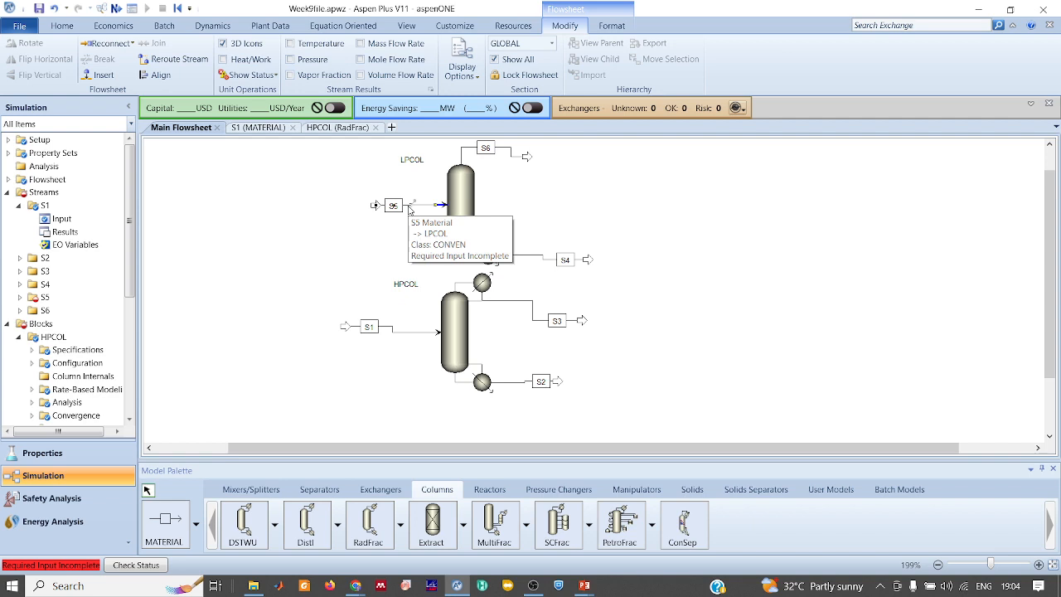
click(330, 259)
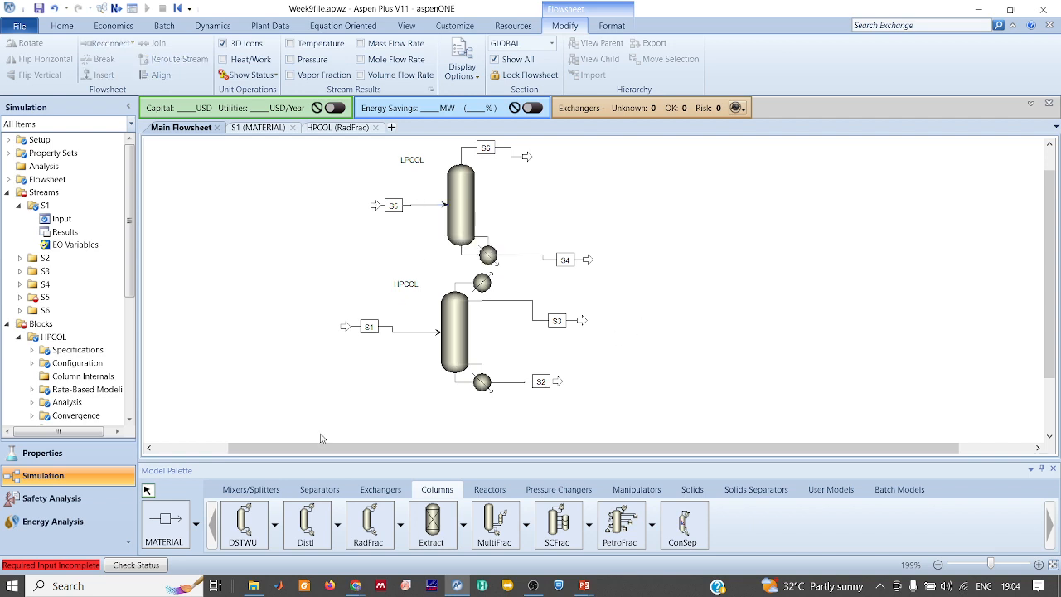
click(545, 493)
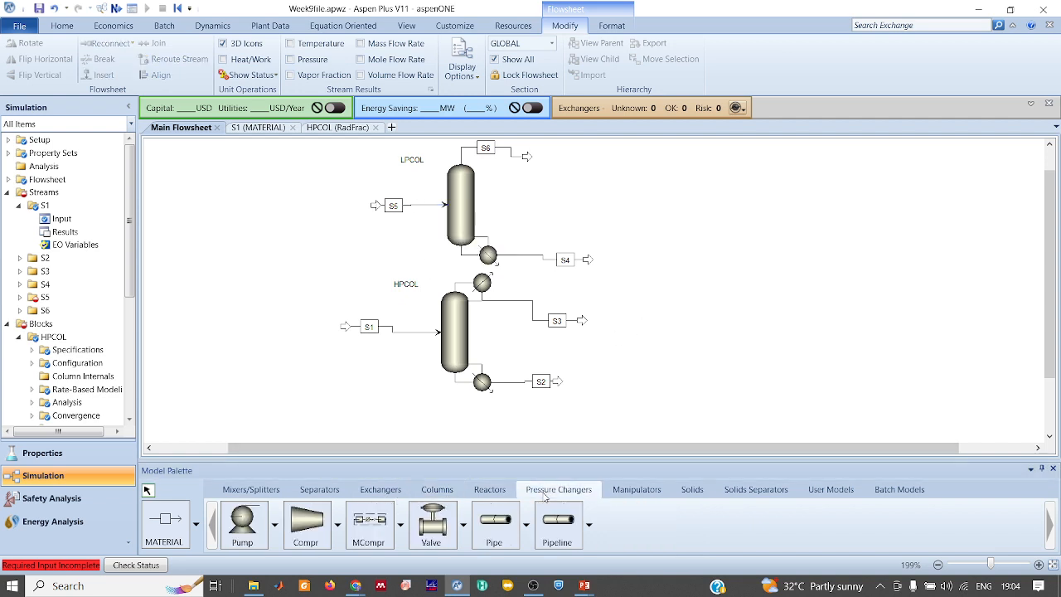
click(430, 537)
click(607, 319)
click(583, 383)
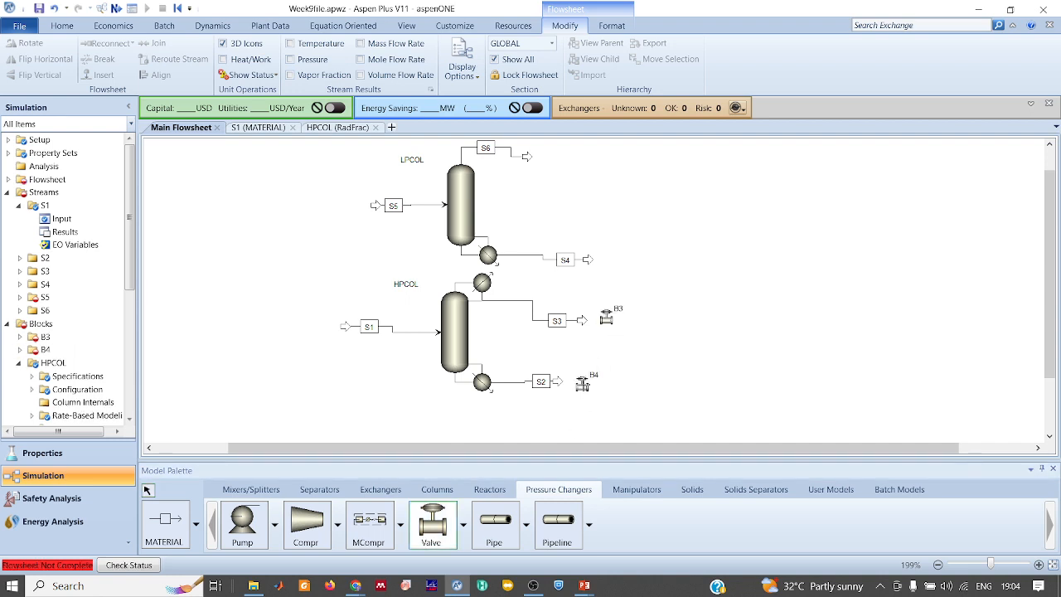
key(Escape)
click(680, 387)
Attach HPCOL's bottoms stream S2 to valve B4 and distillate stream S3 to valve B3, and tidy both stream labels.
drag(561, 387, 578, 386)
click(771, 360)
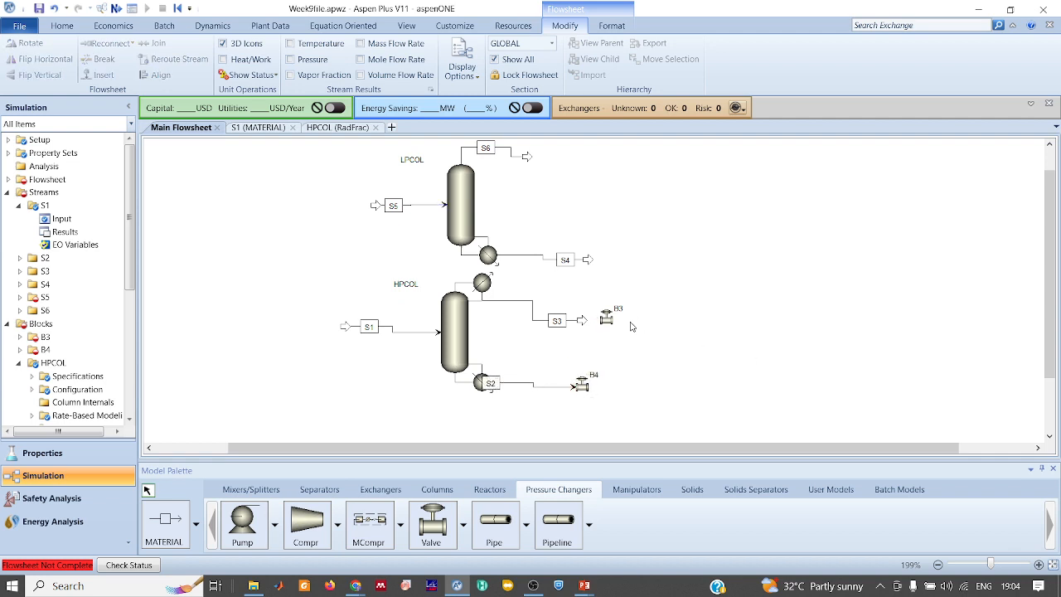
drag(498, 389, 534, 387)
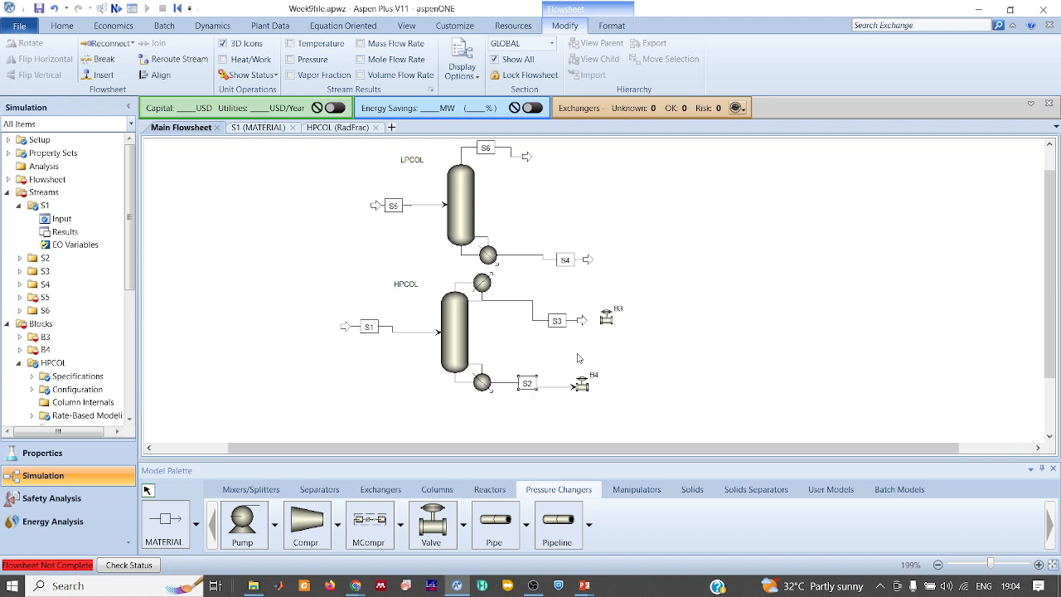
drag(589, 324, 599, 320)
click(681, 354)
drag(495, 306, 530, 309)
click(773, 338)
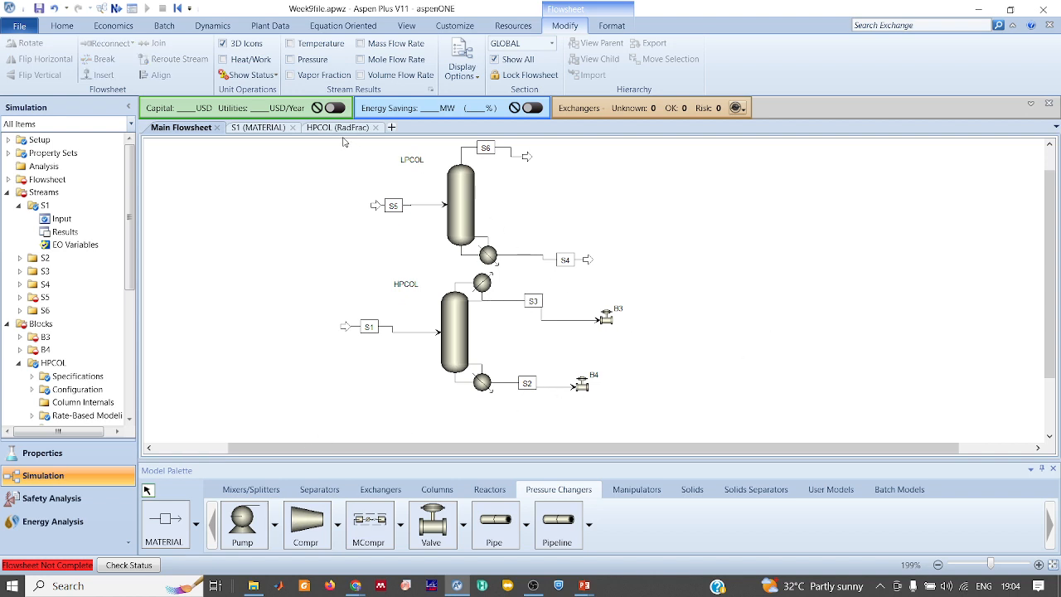
Move LPCOL with its streams to the right of the valves and bring the end of S6 beside the column.
drag(339, 145, 642, 285)
drag(478, 216, 779, 294)
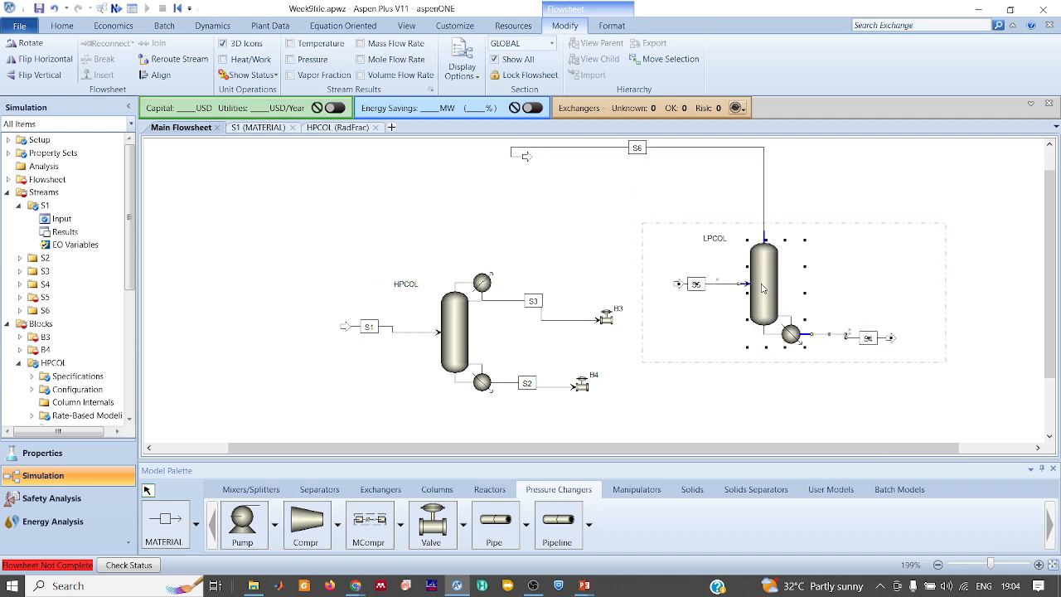
drag(527, 156, 851, 230)
click(919, 201)
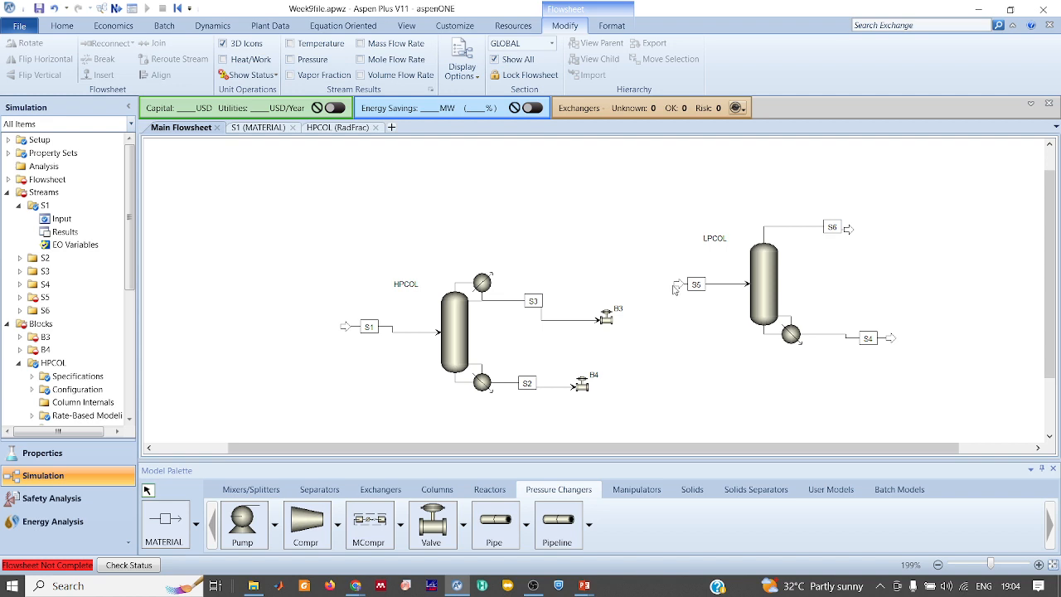
Attach the start of S5 to valve B3's outlet and run a new material stream from valve B4 to LPCOL's feed.
drag(676, 289, 621, 320)
click(706, 394)
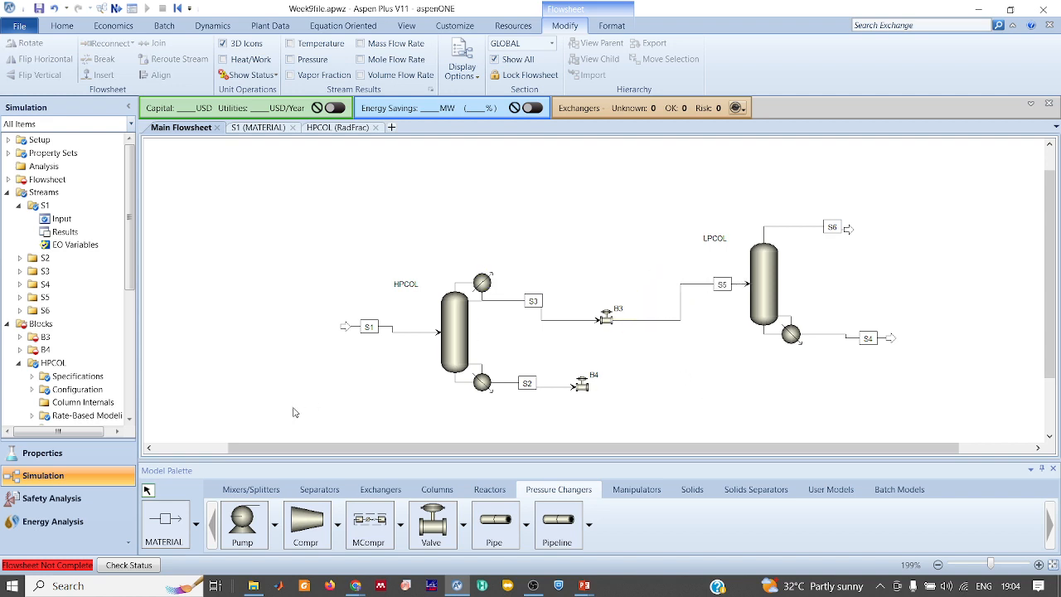
click(174, 517)
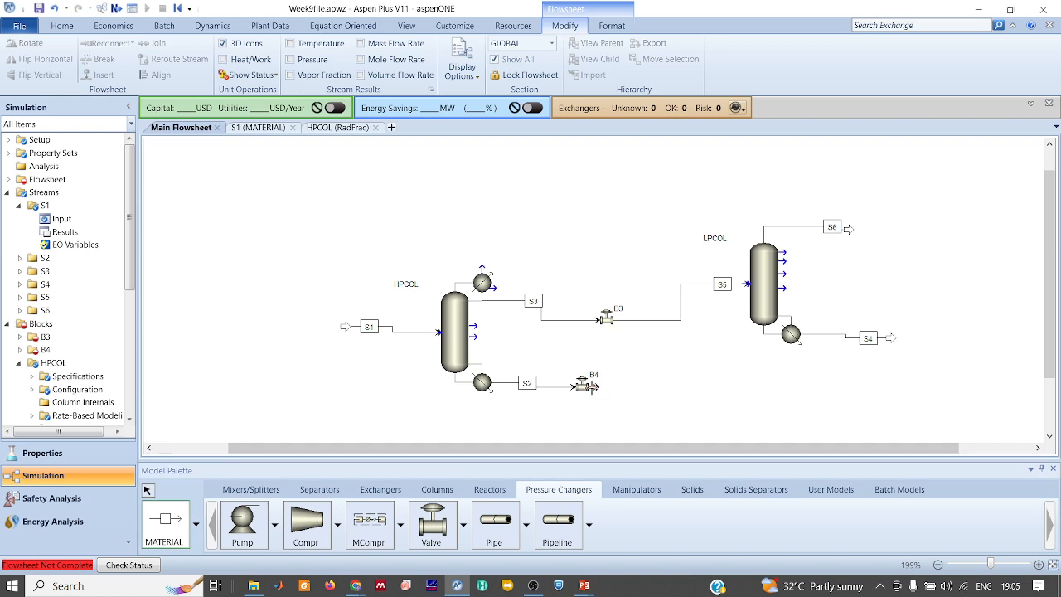
click(588, 386)
click(742, 293)
click(740, 308)
key(Escape)
drag(680, 297, 642, 296)
click(614, 241)
Rename the stream from valve B4 to LPCOL as B and the stream from valve B3 to LPCOL as T.
click(640, 389)
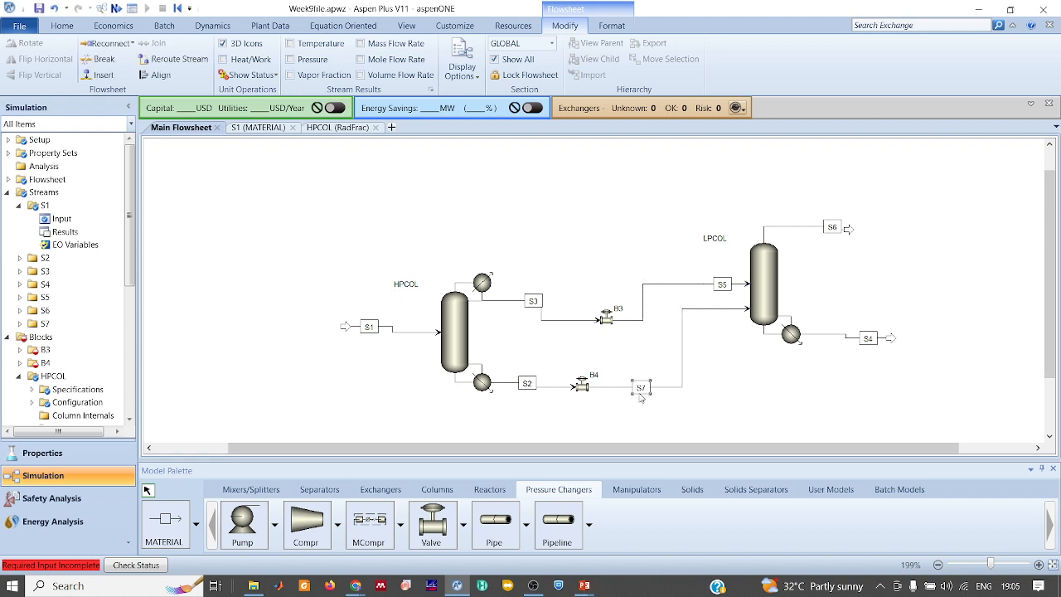
key(ctrl+m)
text(B)
key(Return)
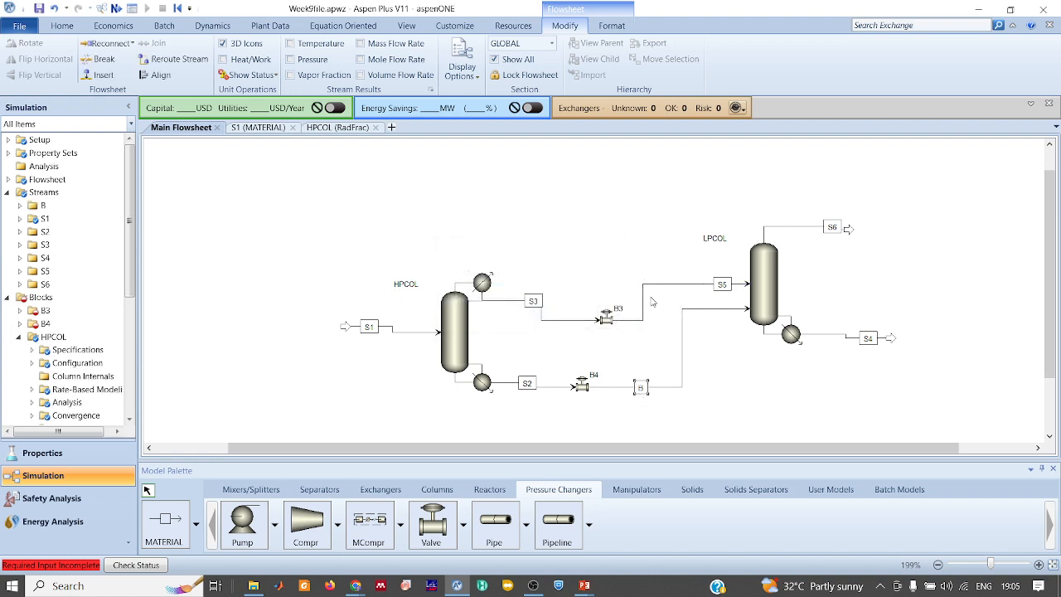
key(ctrl+m)
text(T)
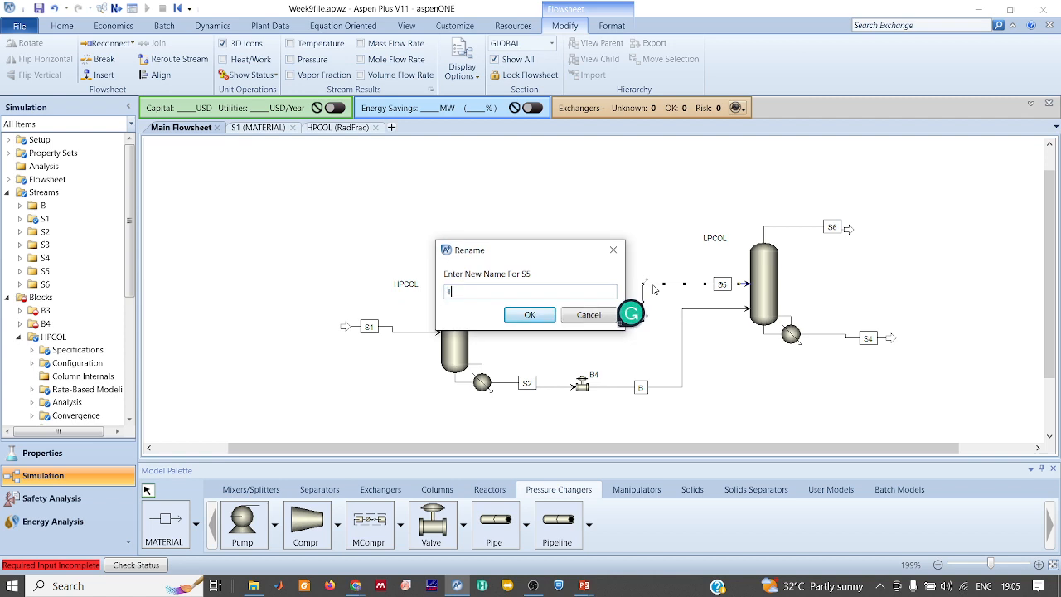
key(Return)
click(594, 204)
Set the outlet pressure of both valves, B3 and B4, to 1 bar.
double_click(606, 320)
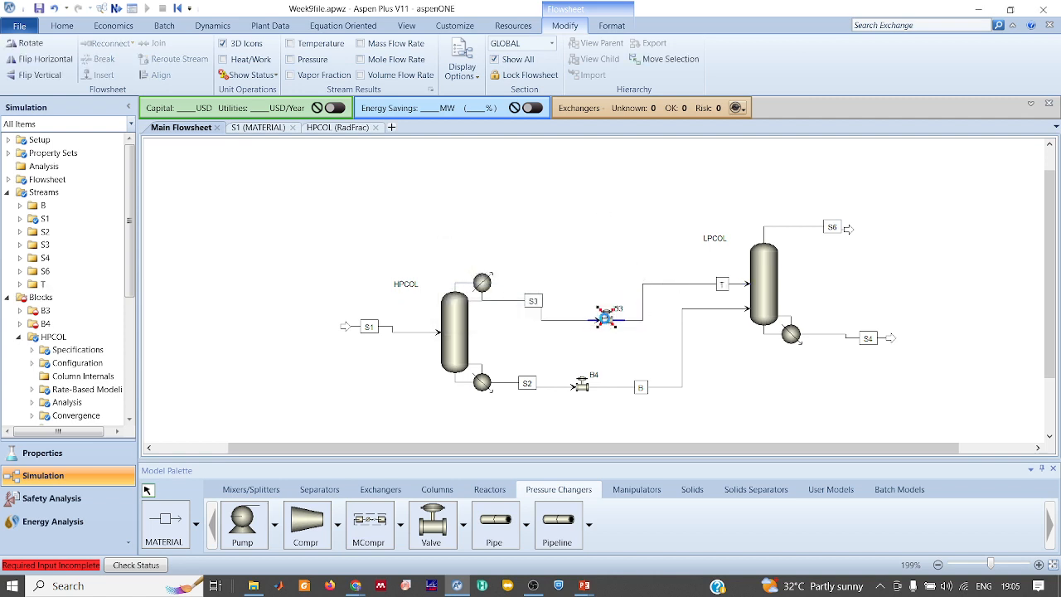
click(284, 257)
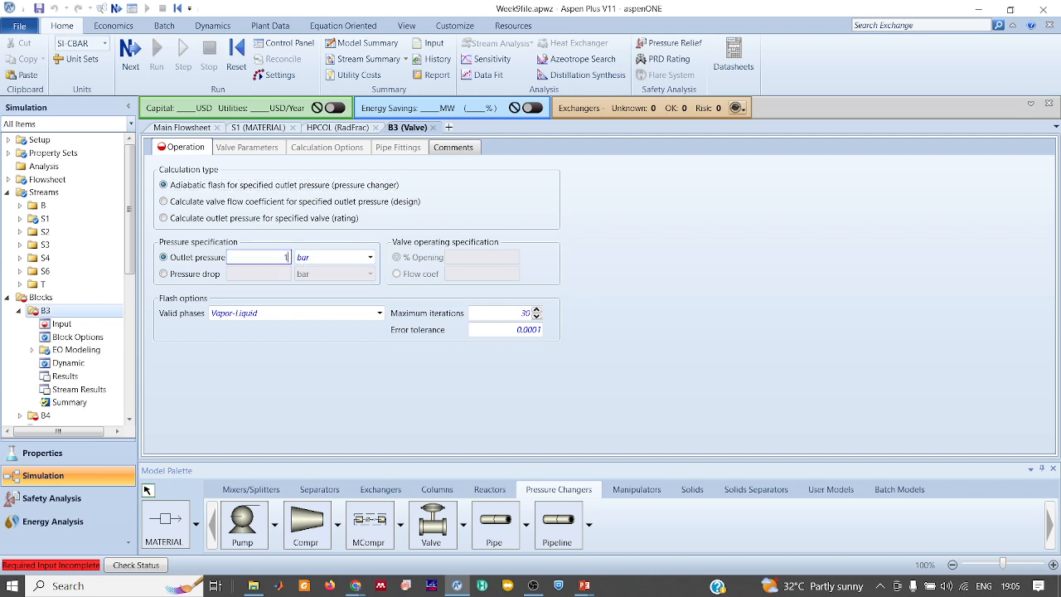
click(187, 129)
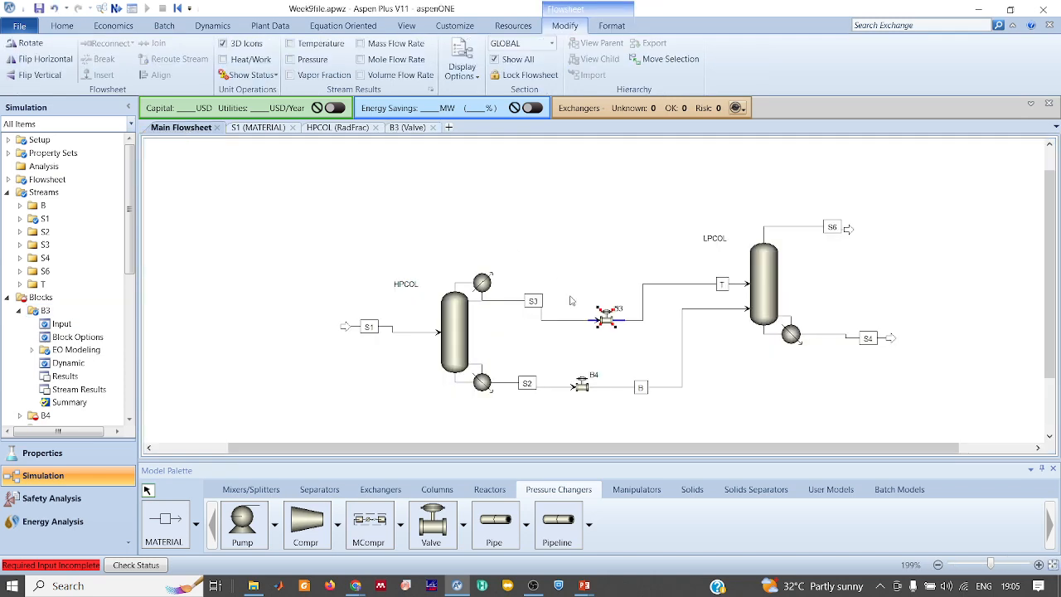
double_click(582, 386)
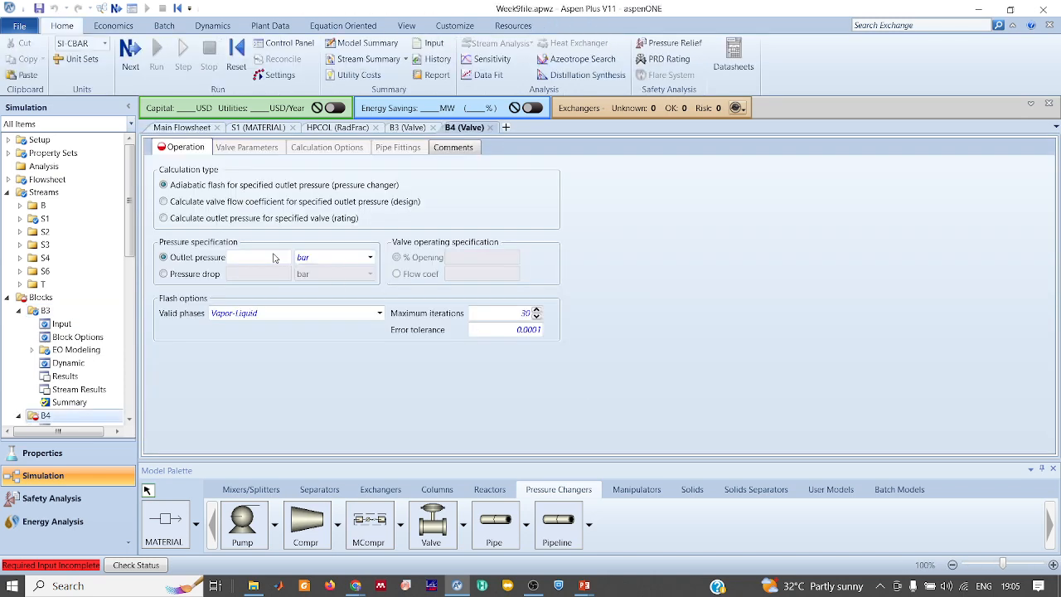
click(258, 262)
text(1)
key(Return)
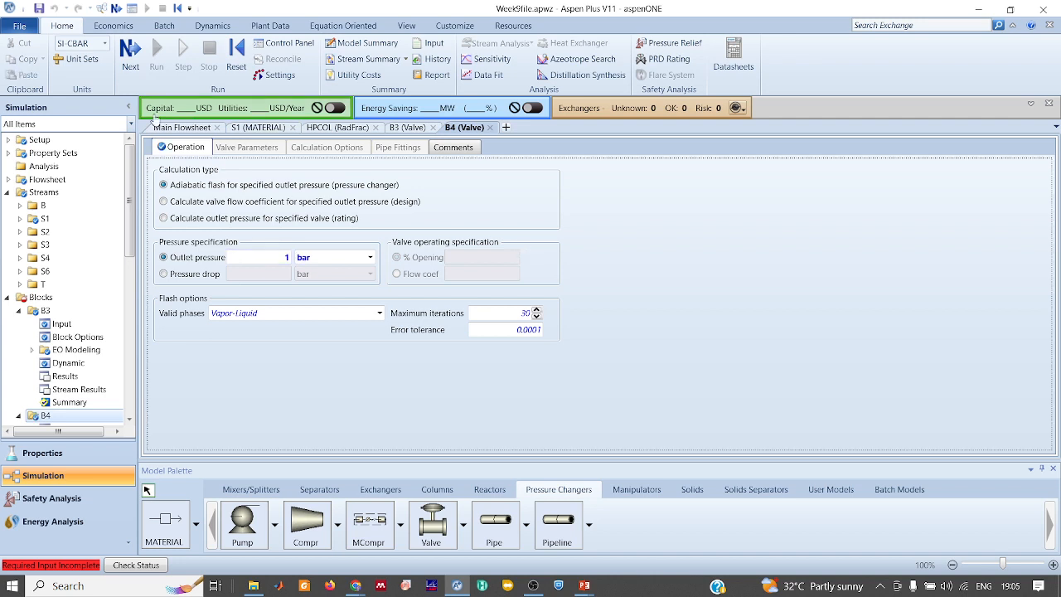
click(174, 128)
Open LPCOL's specifications from the main flowsheet and set 39 stages with no condenser.
click(349, 285)
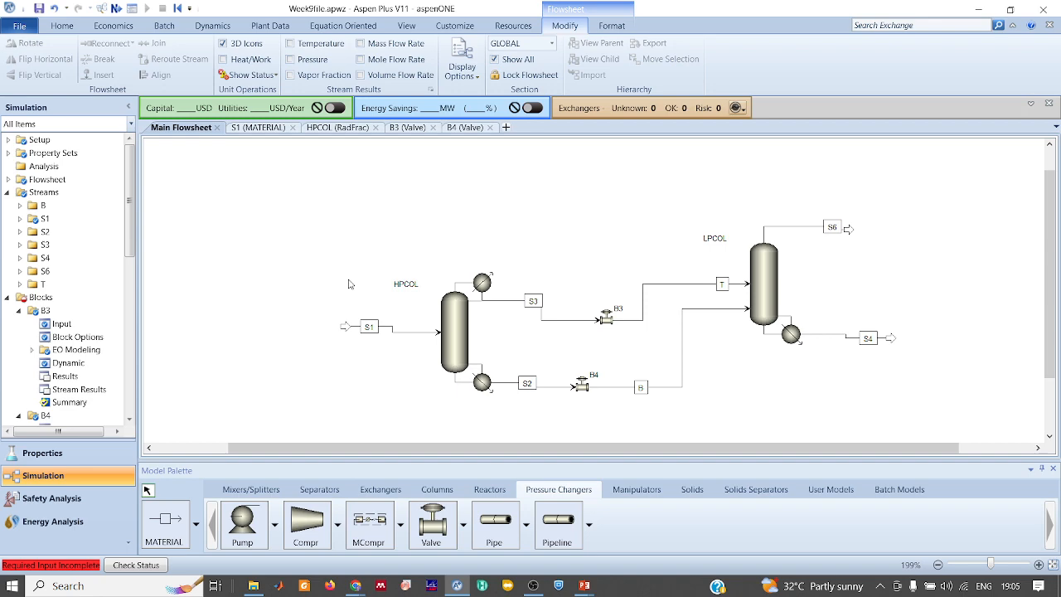
double_click(763, 284)
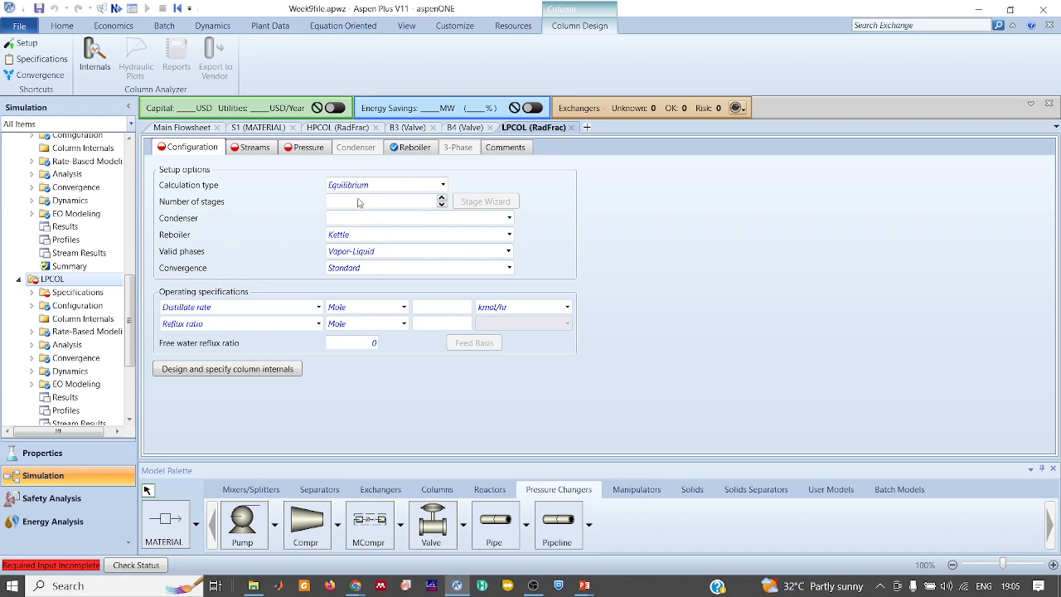
click(343, 201)
text(39)
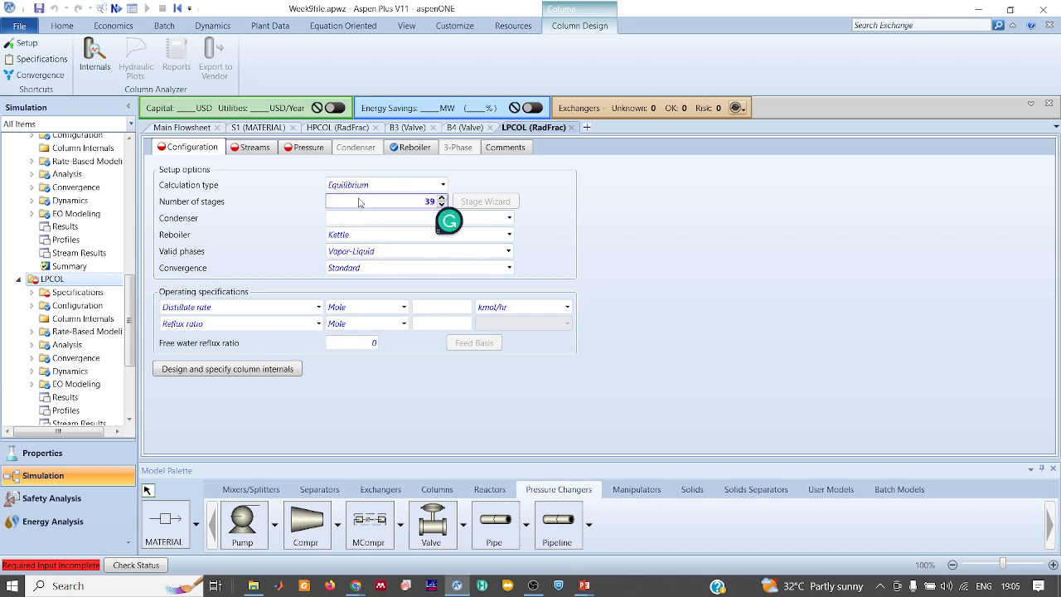
click(508, 219)
click(385, 276)
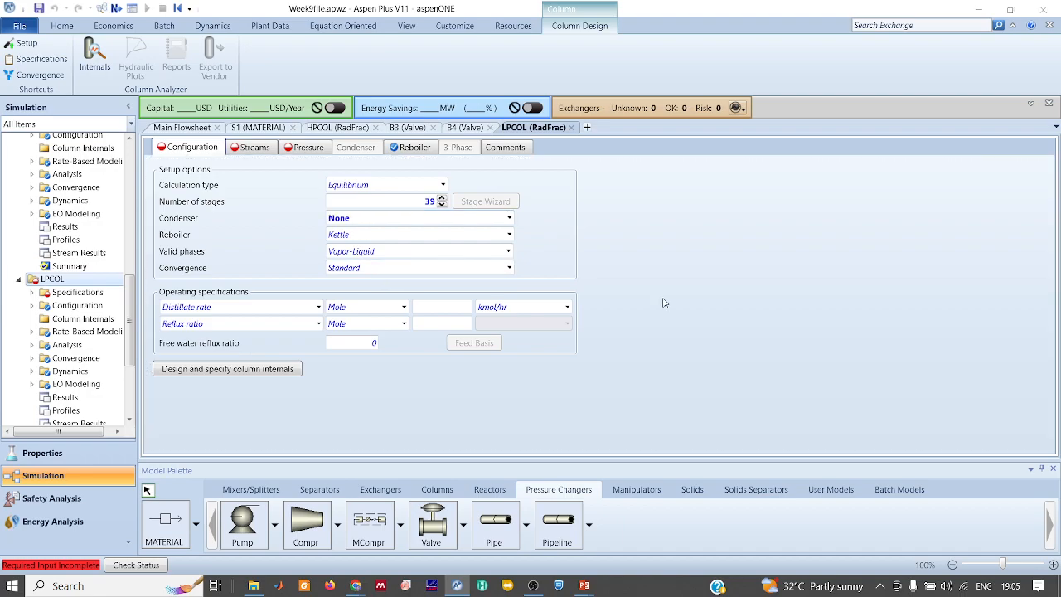
Check the problem statement and specify LPCOL's operation by a mole boilup ratio of 0.65.
key(alt+Tab)
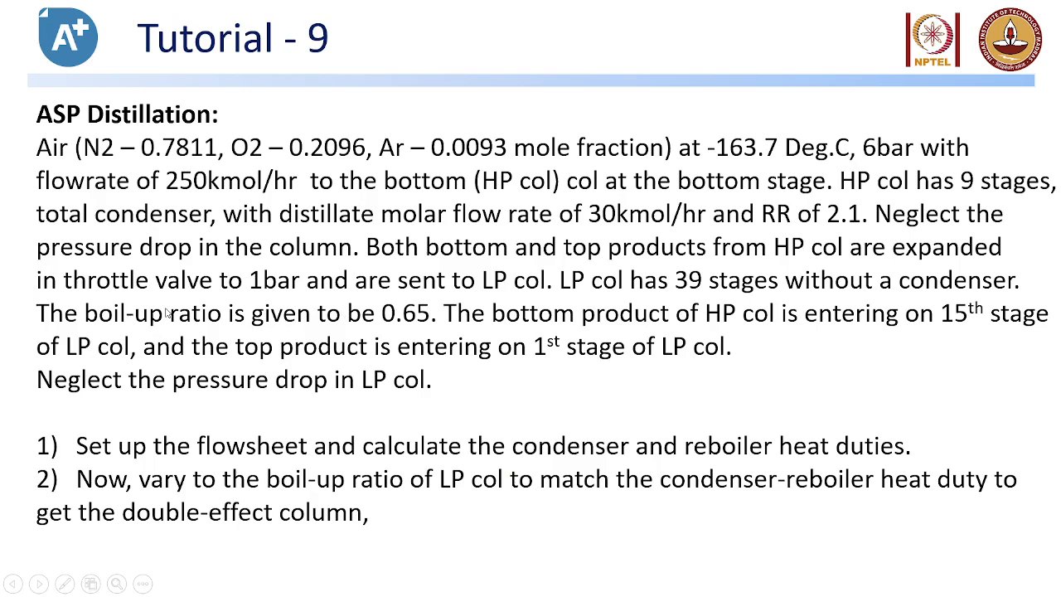
key(alt+Tab)
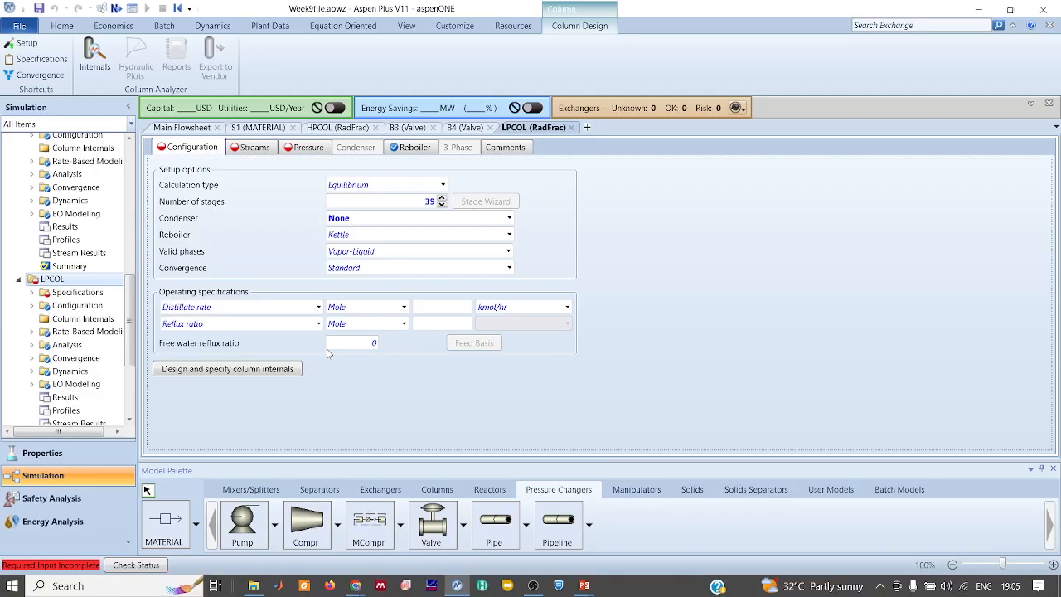
click(318, 306)
click(185, 350)
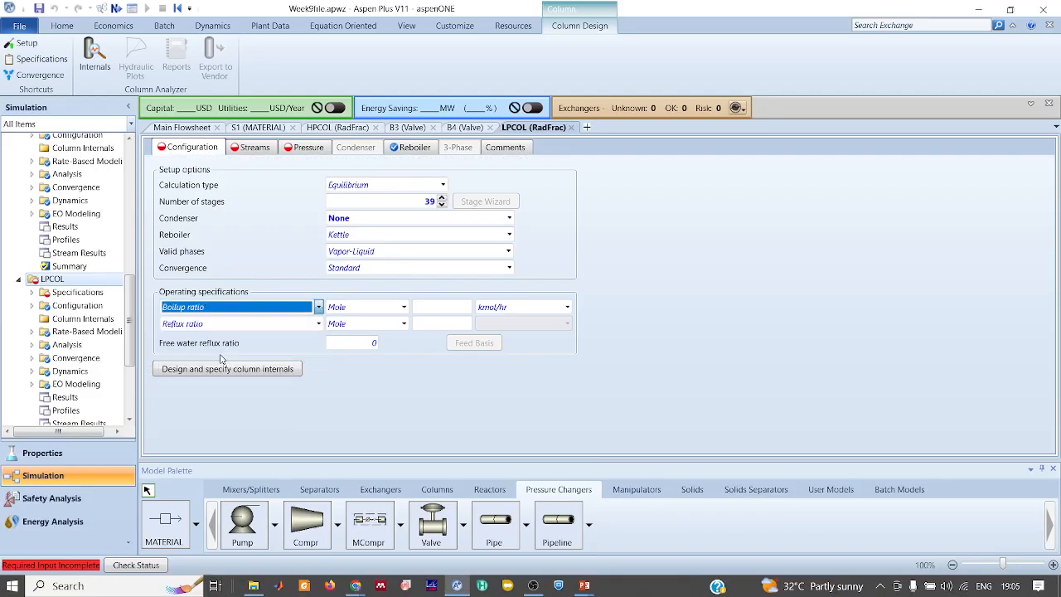
click(439, 307)
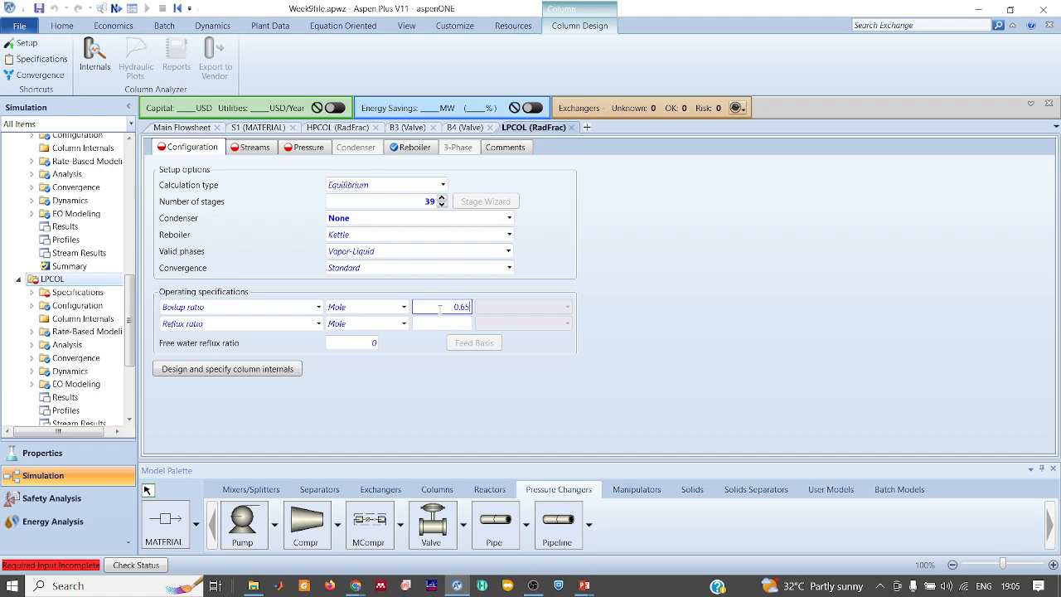
text(0.65)
key(Return)
Check the feed locations in the problem statement and assign LPCOL's feed B to stage 15 with the On-Stage convention.
key(alt+Tab)
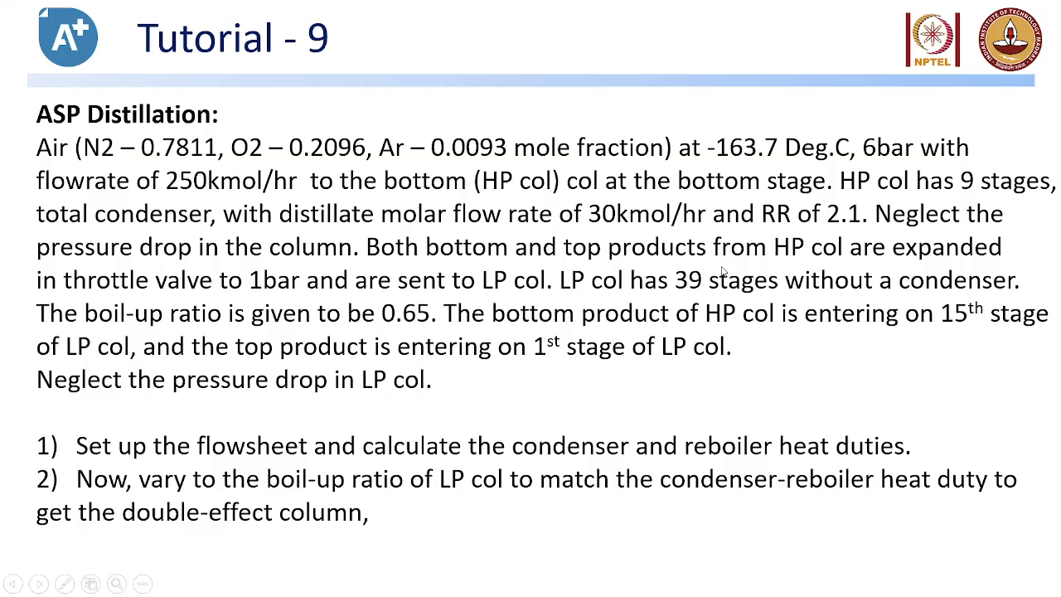
key(alt+Tab)
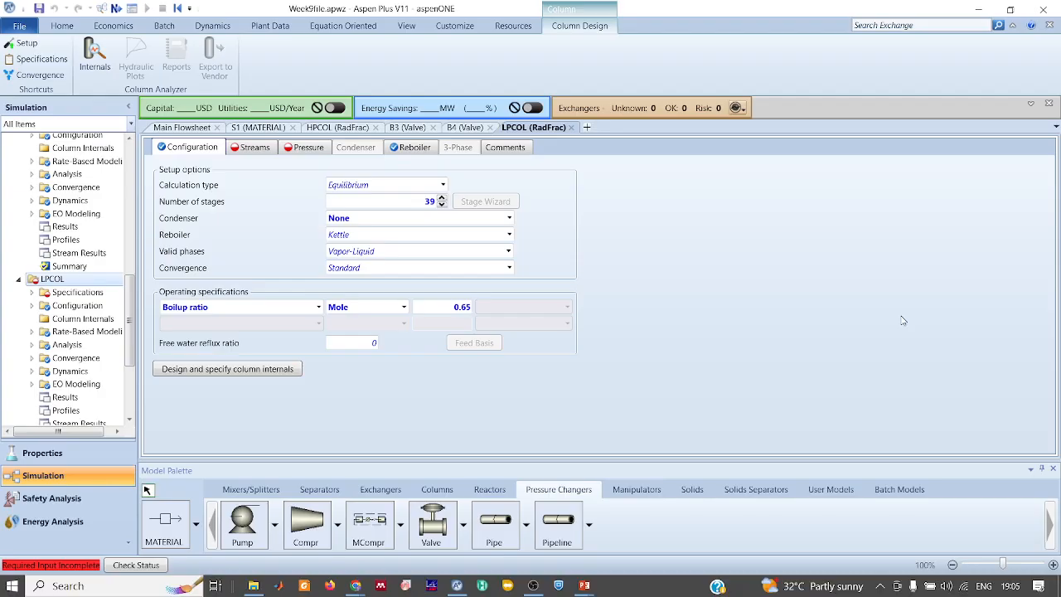
click(252, 148)
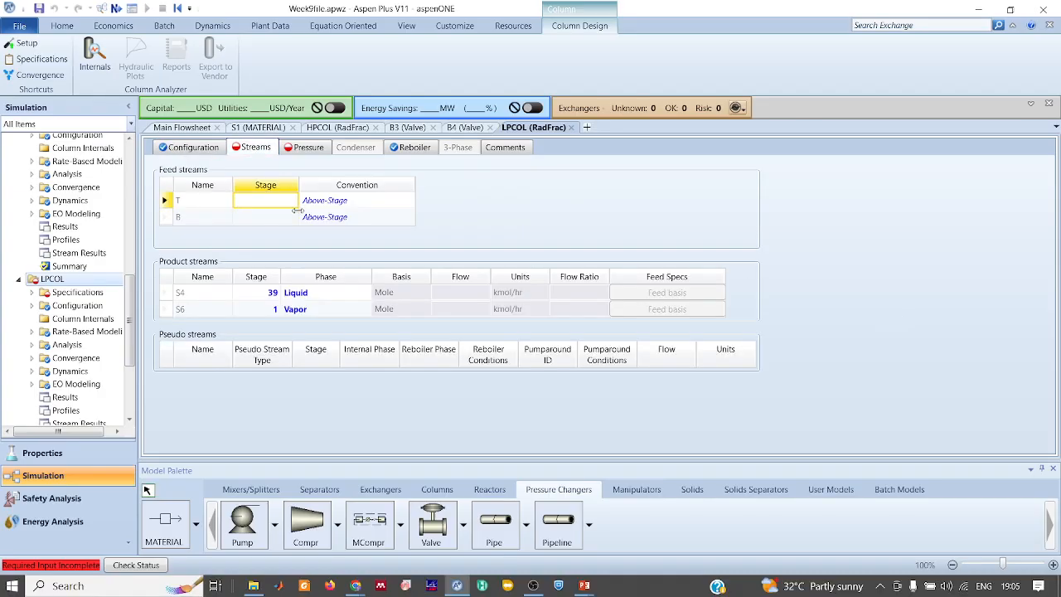
click(278, 217)
text(15)
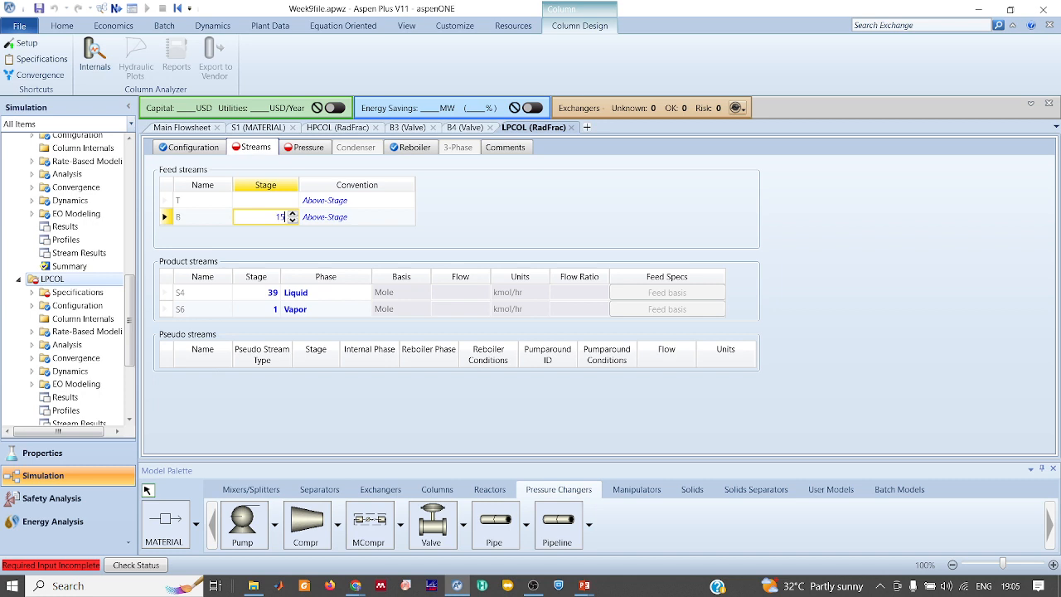
click(402, 221)
click(410, 217)
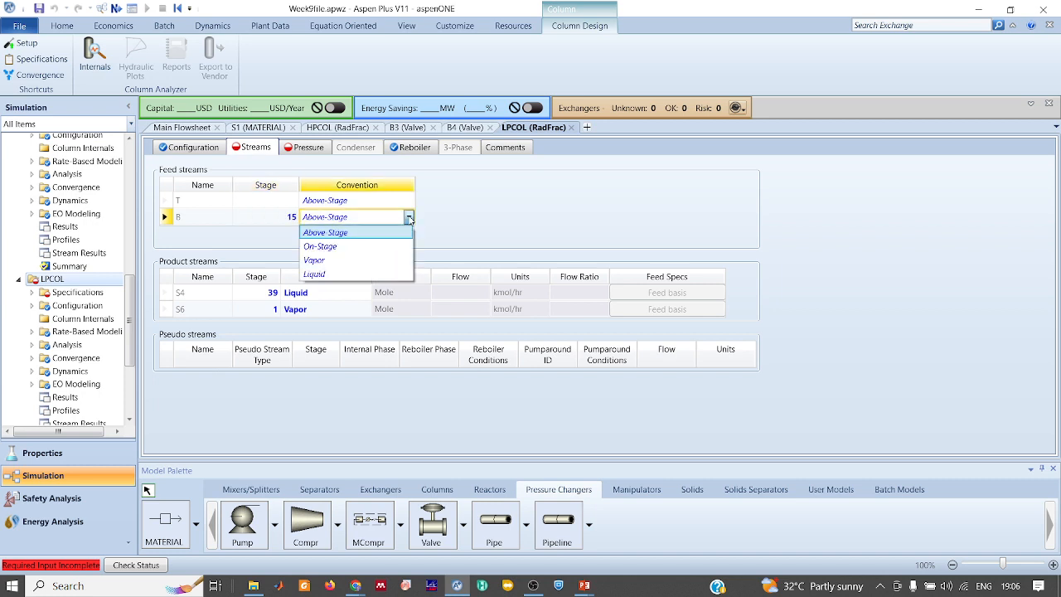
click(377, 242)
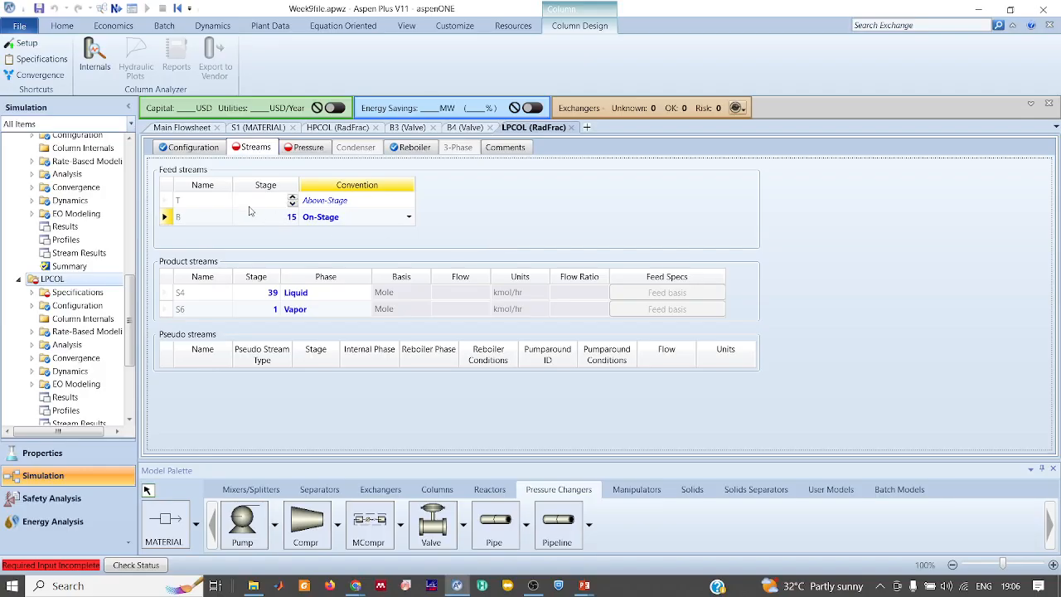
Assign LPCOL's feed T to stage 1 with the On-Stage convention.
click(252, 201)
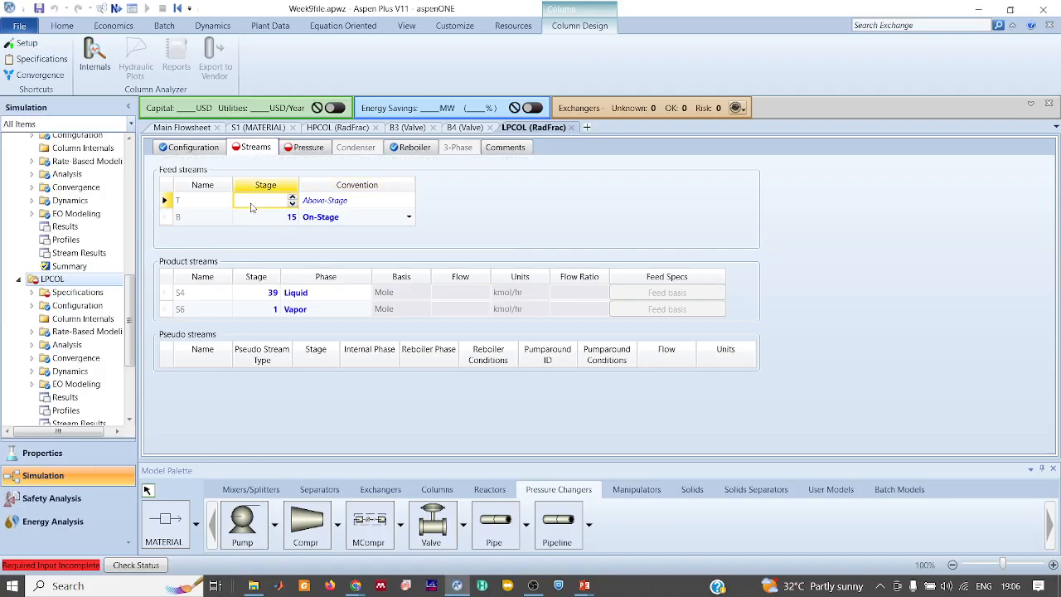
text(1)
click(369, 204)
click(369, 204)
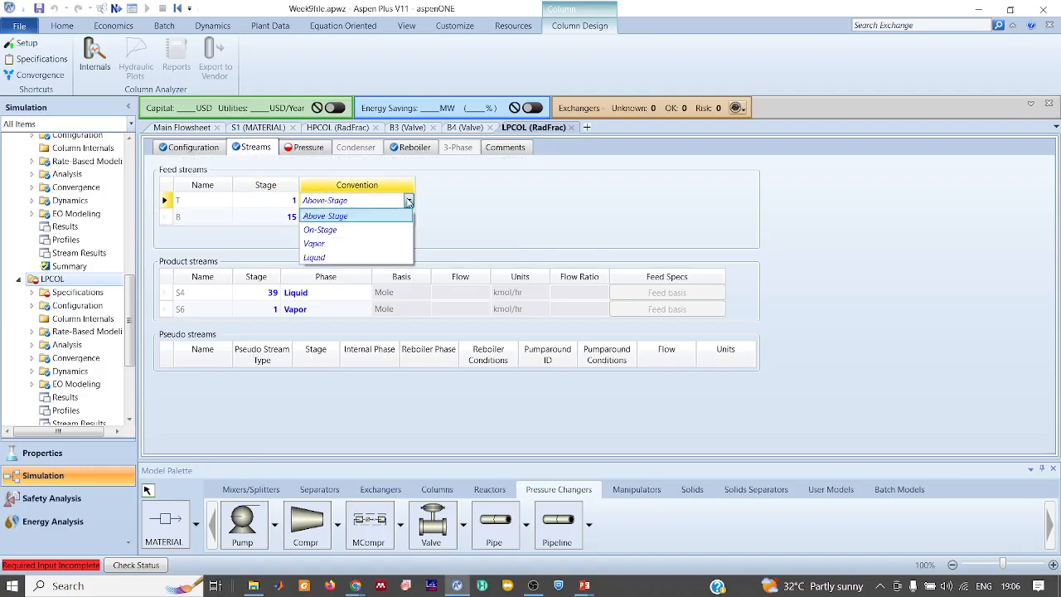
click(346, 235)
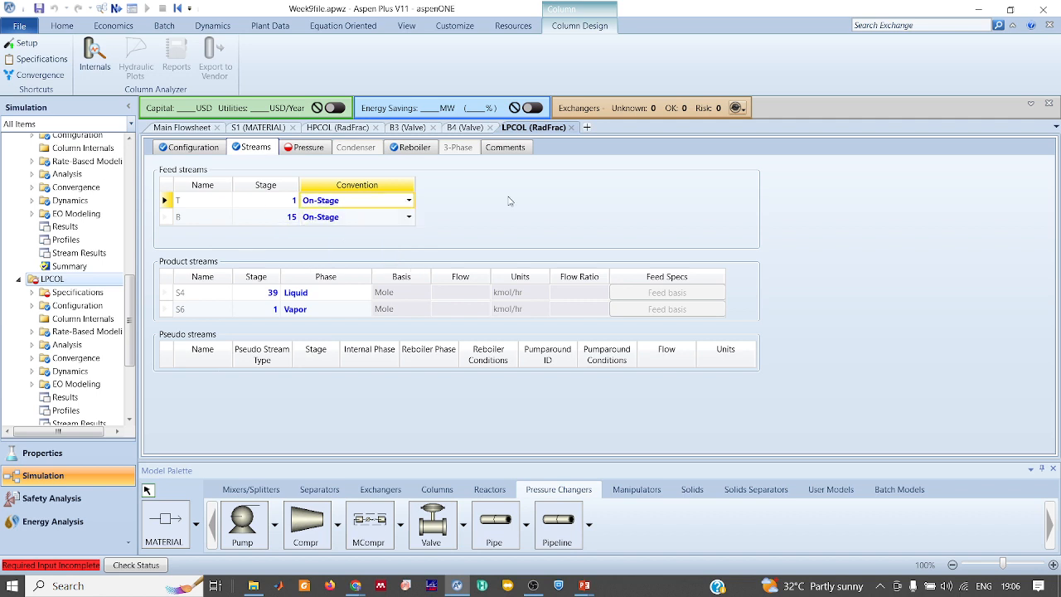
Set LPCOL's stage 1 pressure to 1 bar and run the simulation from the main flowsheet.
click(306, 147)
click(313, 209)
text(1)
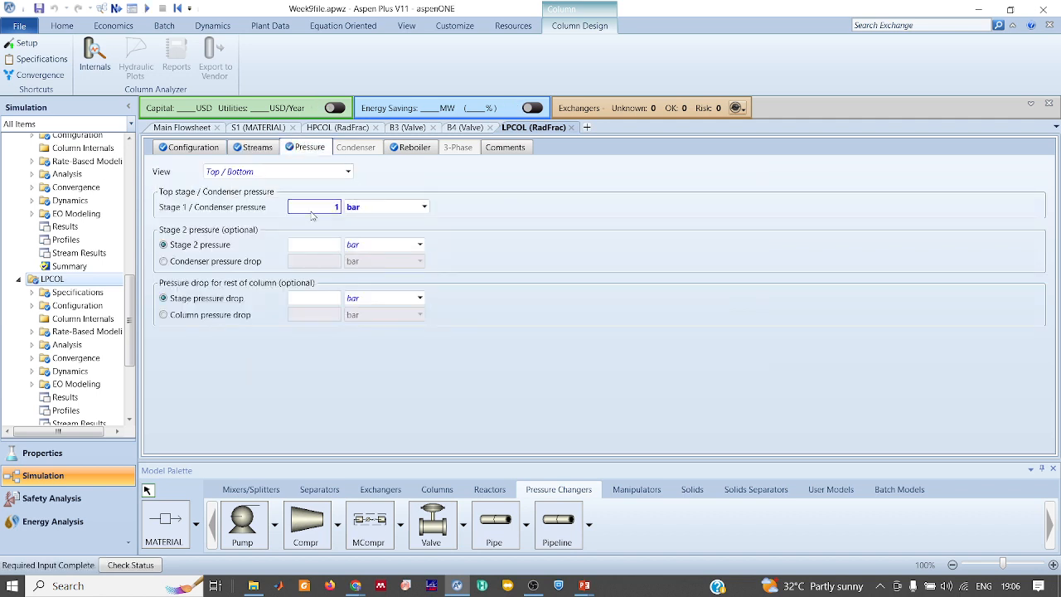
click(181, 127)
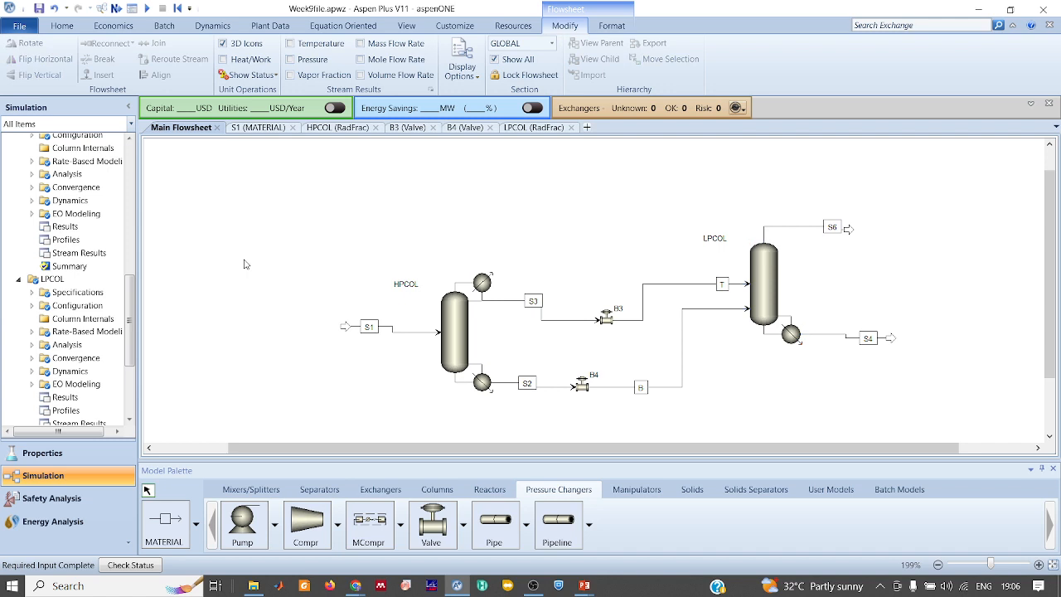
click(147, 7)
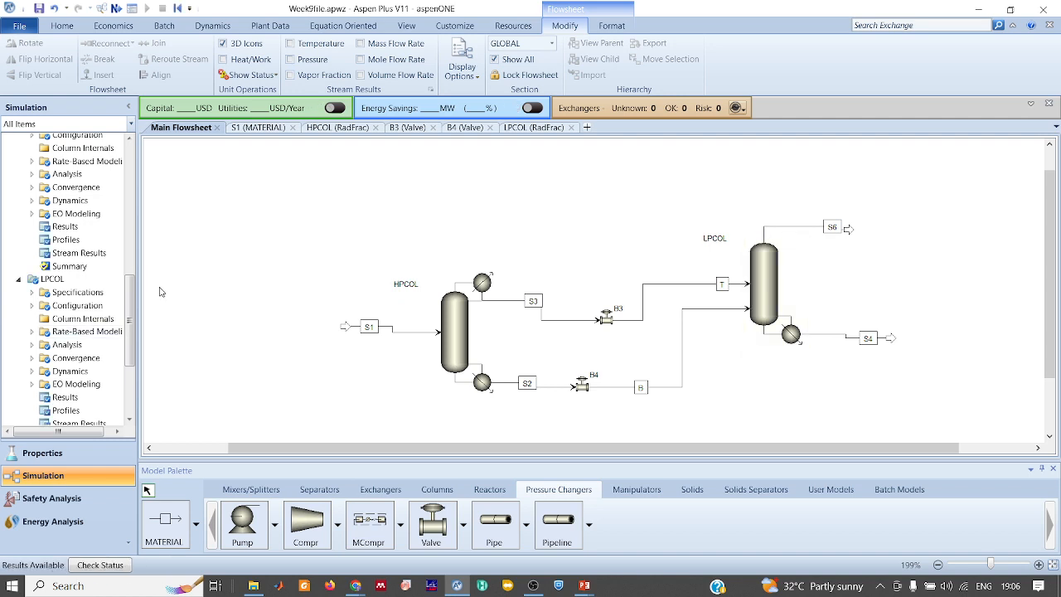
Examine HPCOL's stage profiles, its overall balance, and the condenser and reboiler duties in its results summary.
drag(129, 319, 128, 306)
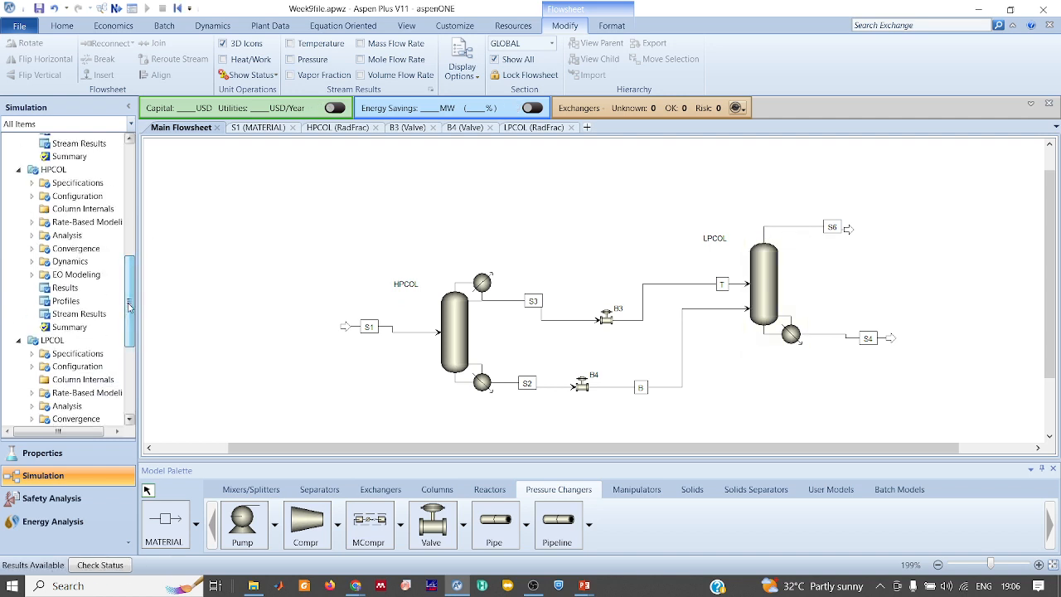
click(65, 301)
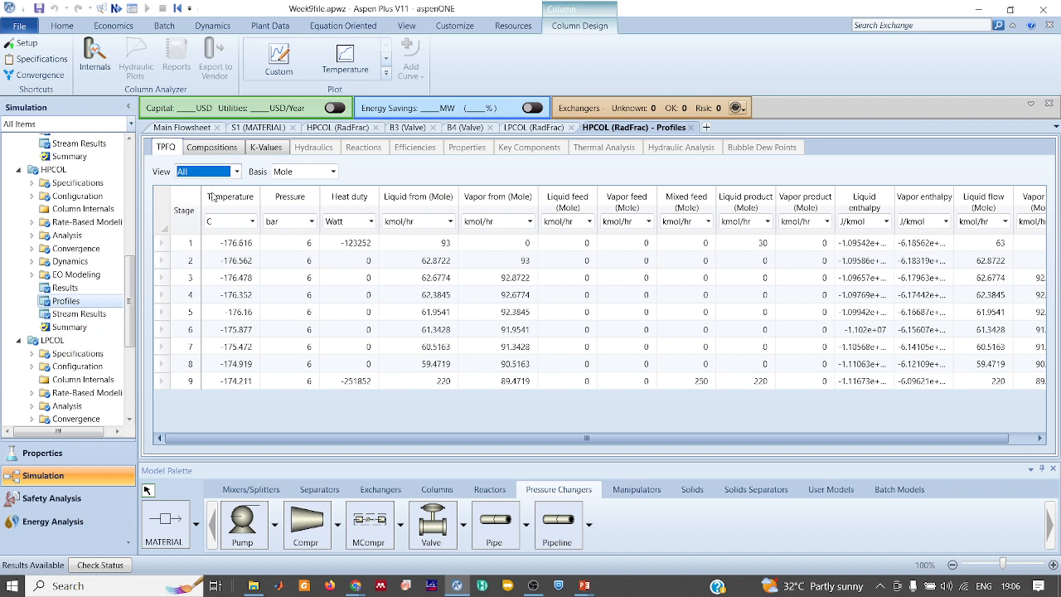
click(65, 288)
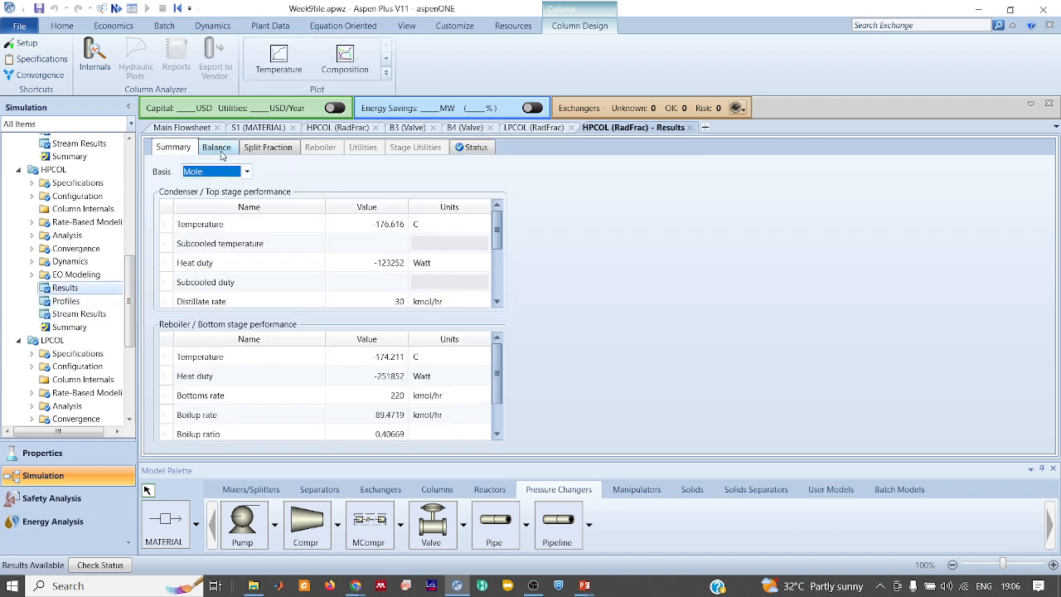
click(223, 155)
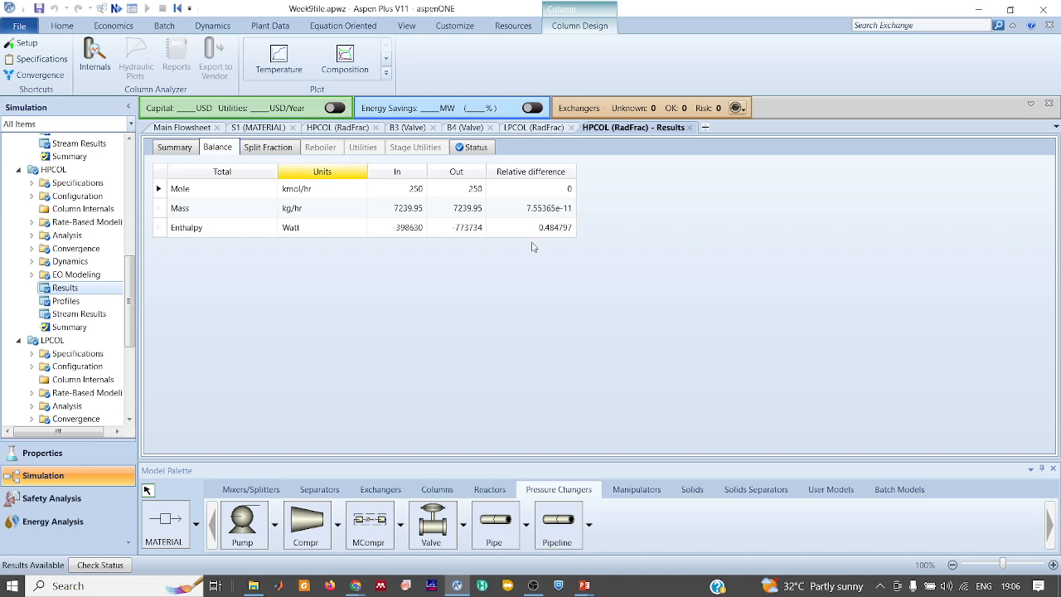
click(188, 153)
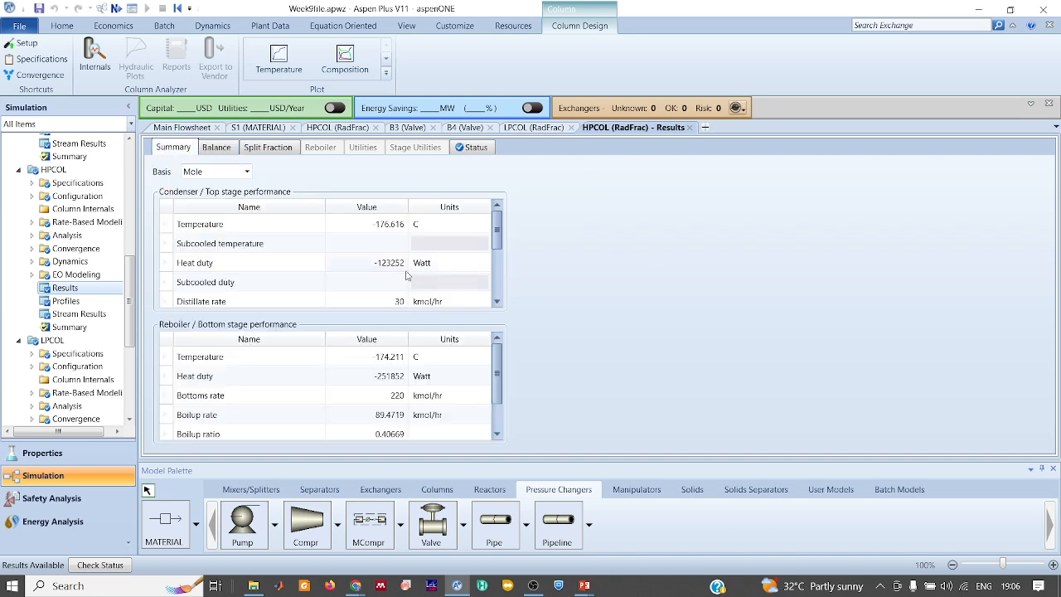
Switch to the Google Meet call and look through the chat for the participants' reported condenser and reboiler duties.
key(alt+Tab)
key(Tab)
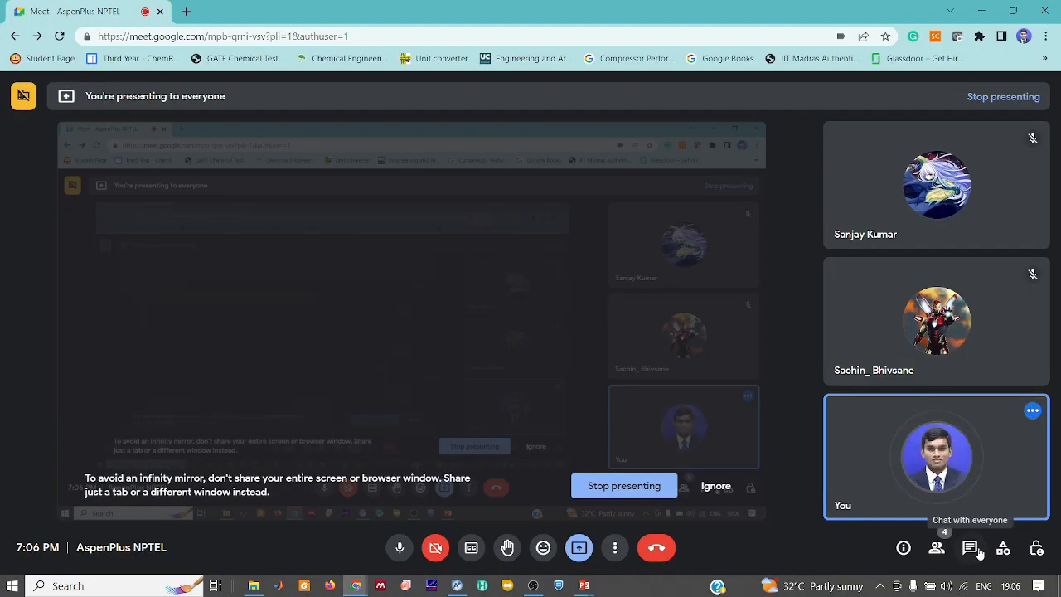
click(970, 549)
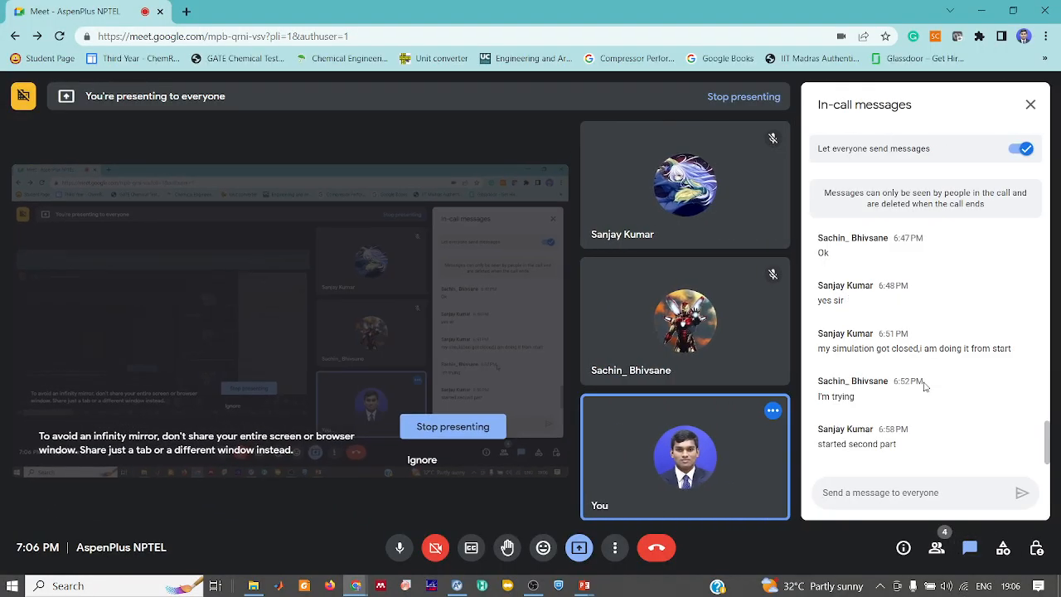
scroll(925, 386, up, 10)
scroll(925, 387, up, 2)
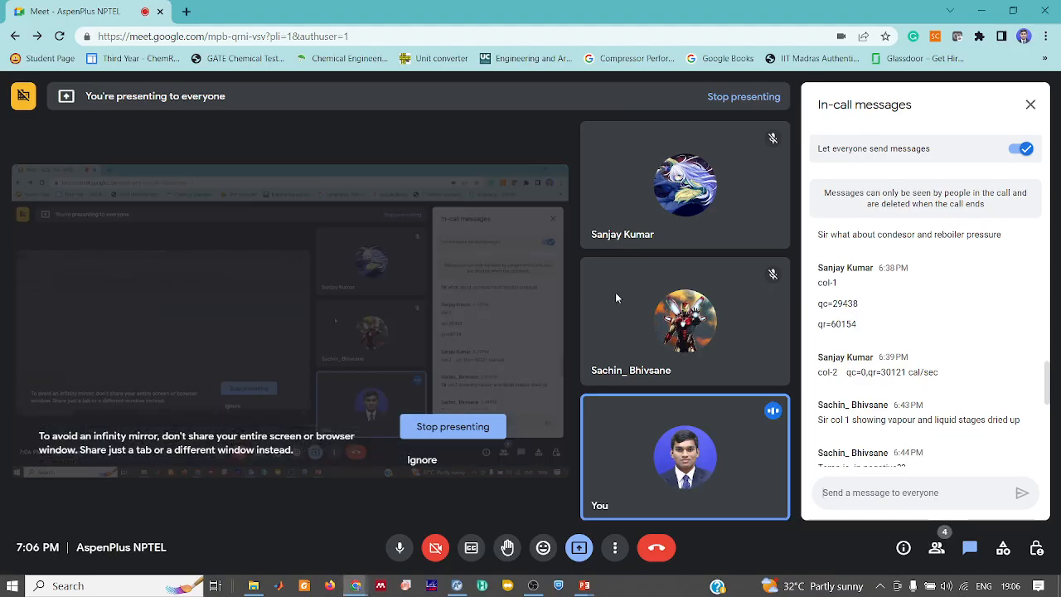
Return to Aspen Plus, show HPCOL's condenser heat duty in cal/sec, and compare it with the value reported in the chat.
key(alt+Tab)
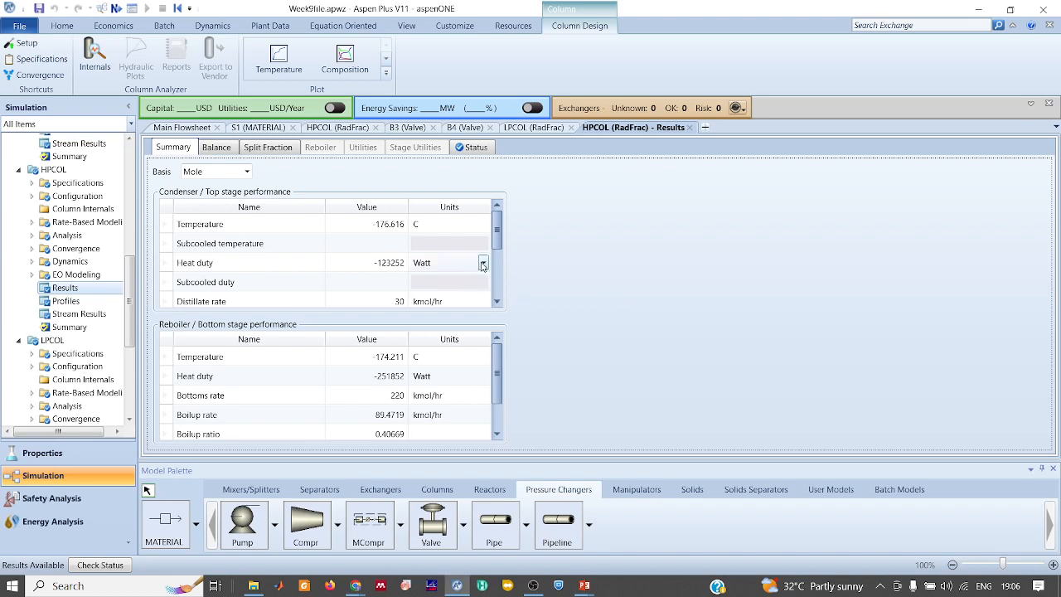
click(482, 262)
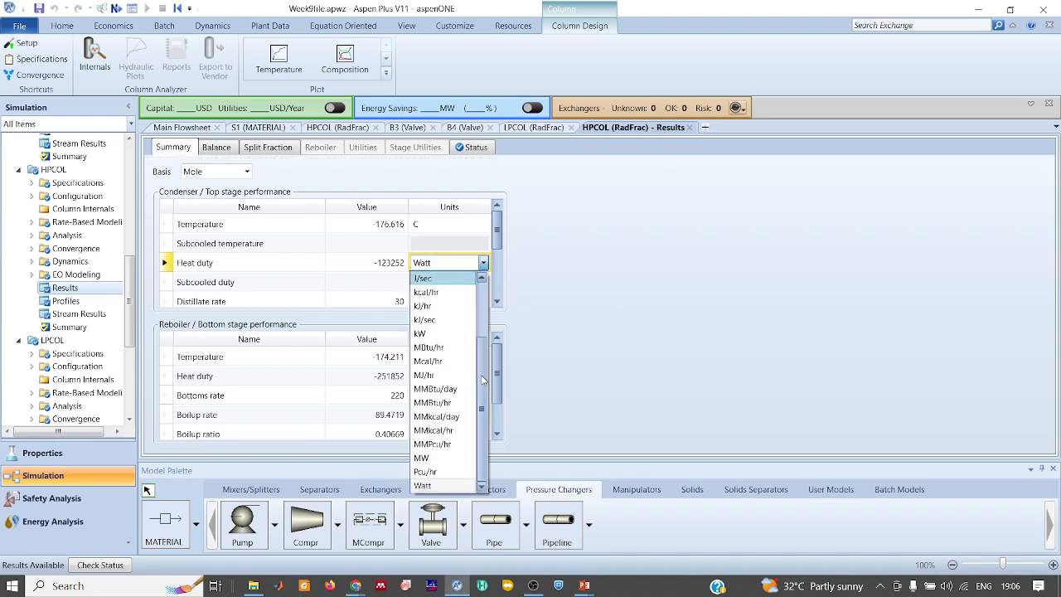
scroll(483, 380, up, 2)
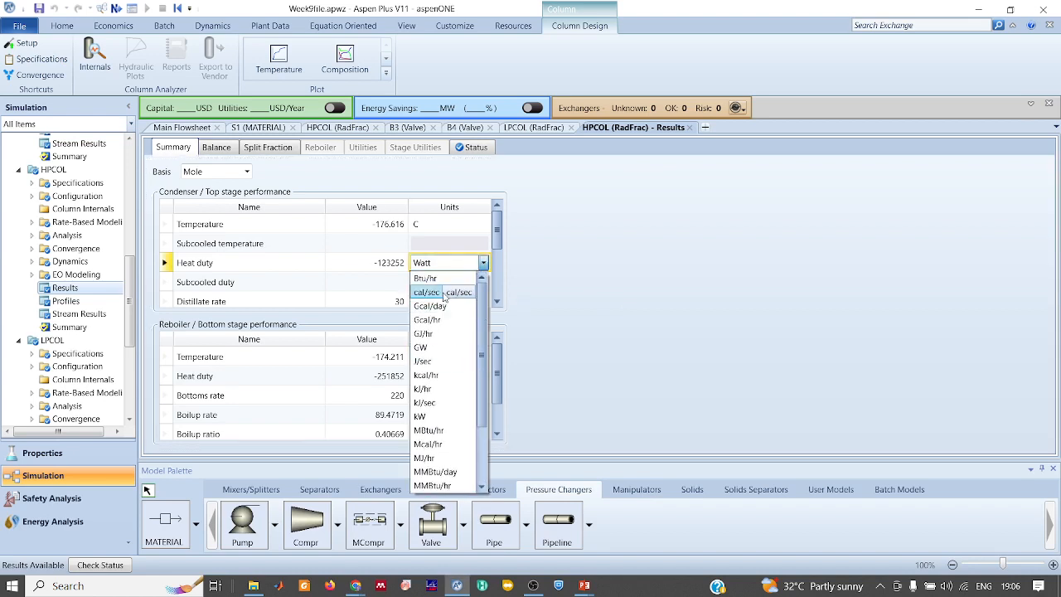
click(443, 295)
key(alt+Tab)
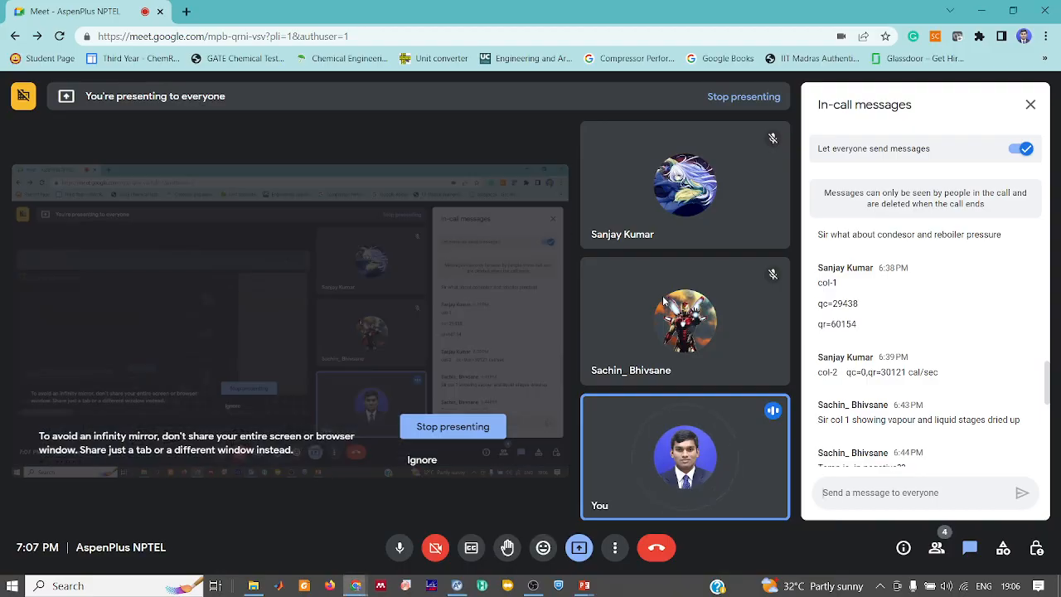
key(alt+Tab)
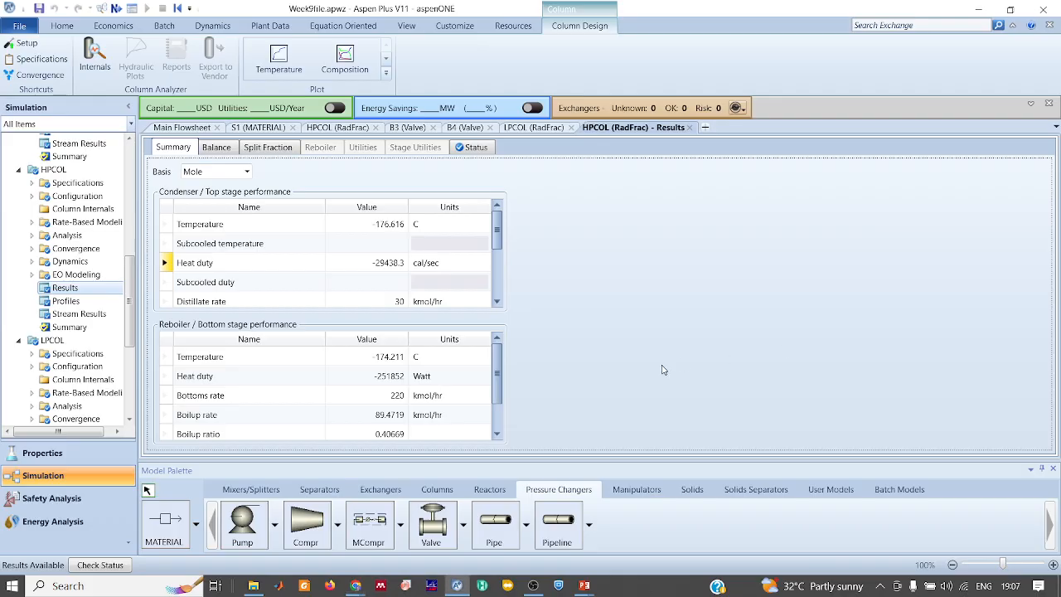
Bring up the main flowsheet, then switch to the Google Meet call and read the latest chat messages.
click(183, 128)
key(alt+Tab)
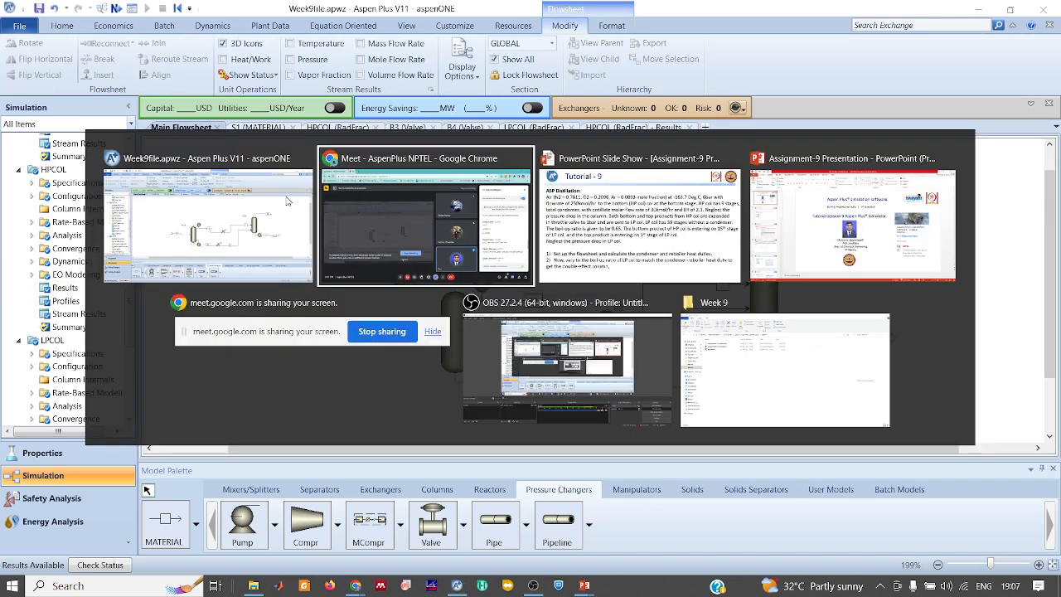
scroll(1003, 362, down, 5)
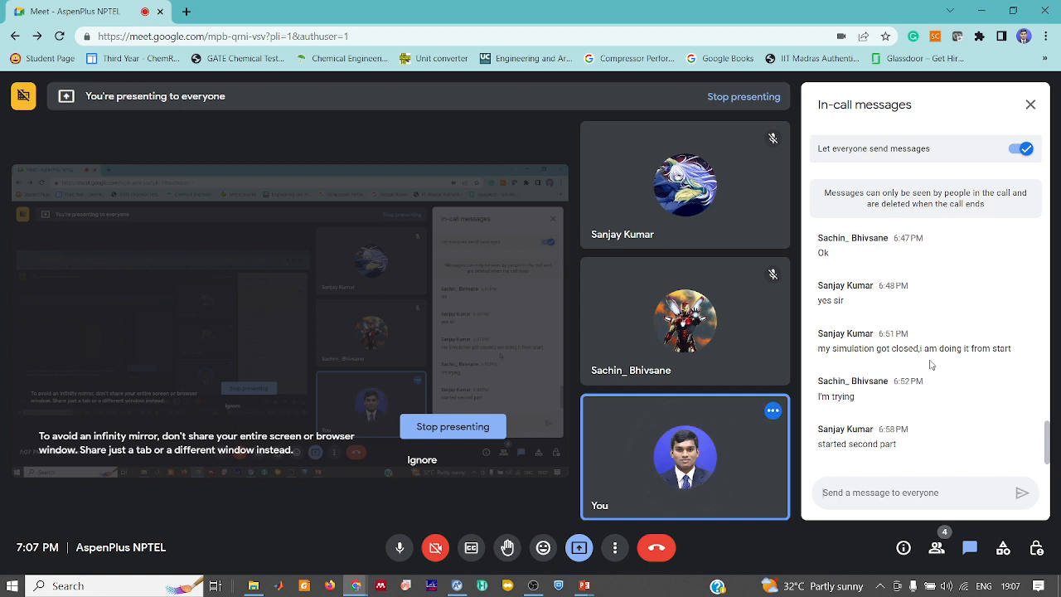
Reread the participants' earlier call chat messages, then switch to the Tutorial - 9 slide and read the condenser-reboiler duty matching task.
scroll(929, 365, up, 3)
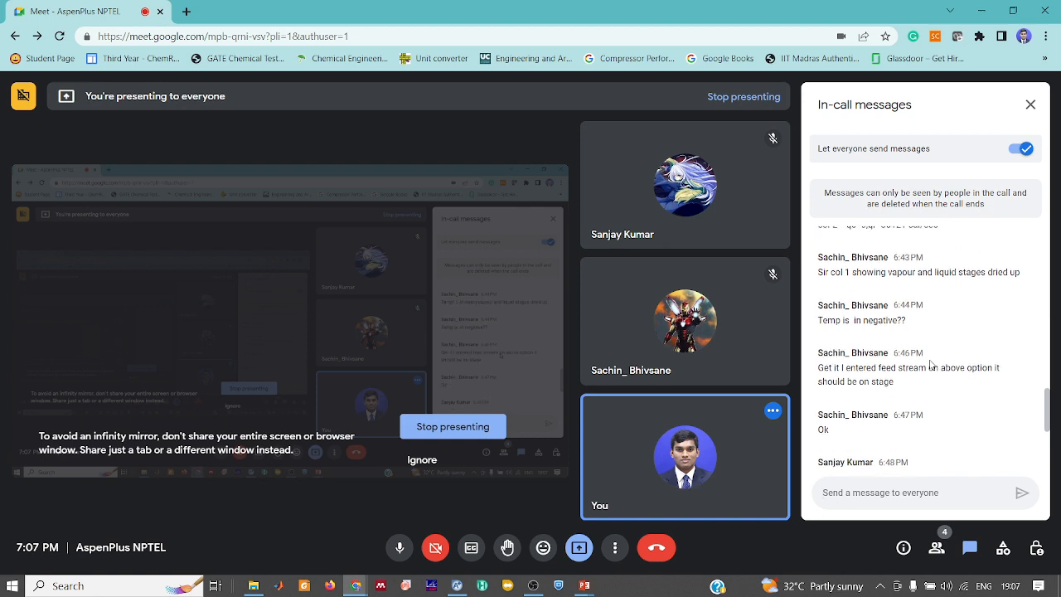
scroll(929, 364, down, 3)
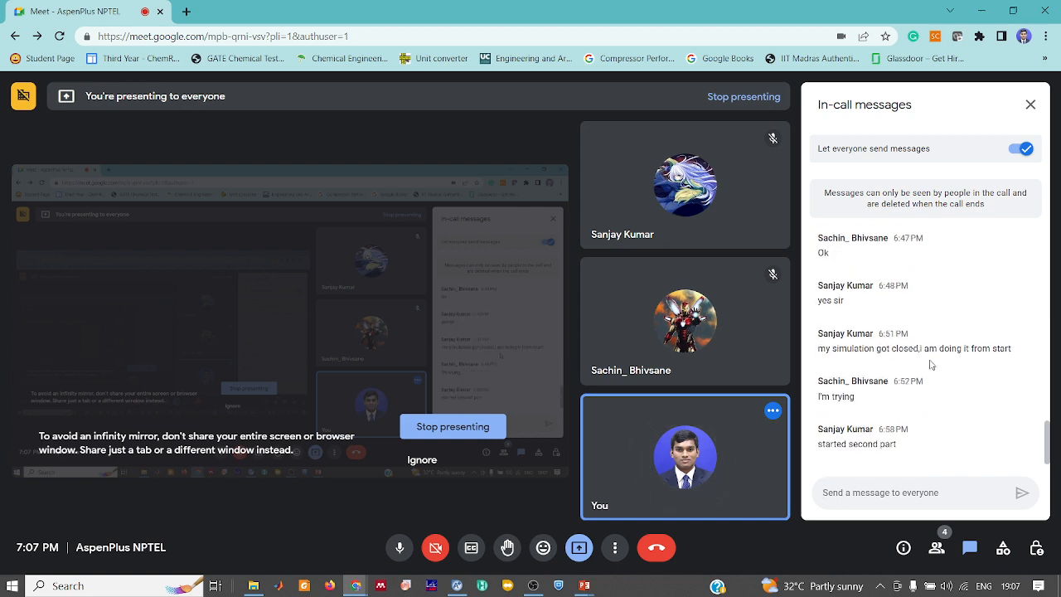
key(alt+Tab)
key(alt+Tab)
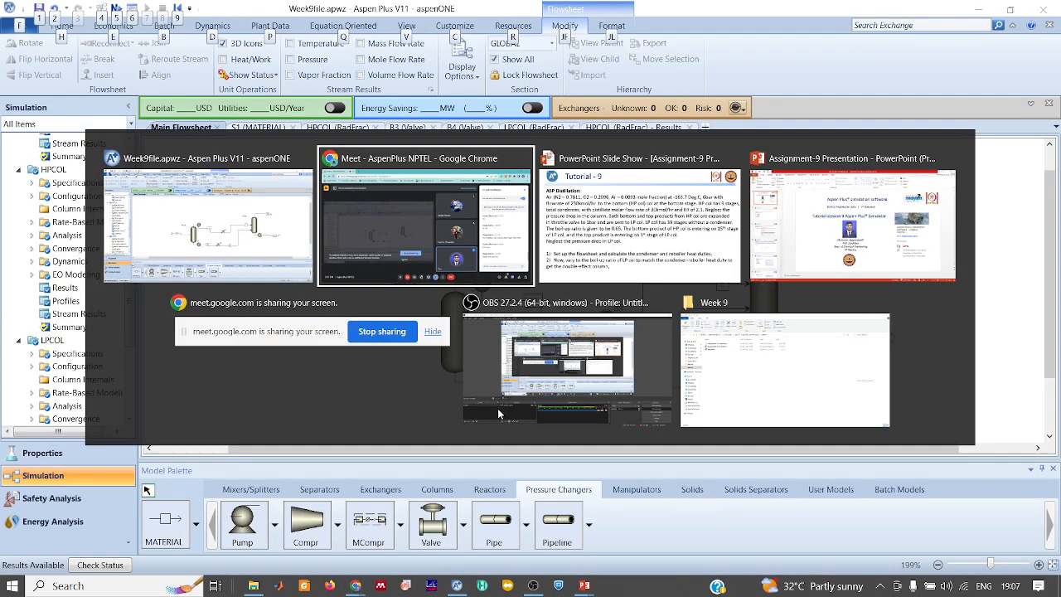
key(alt+Tab)
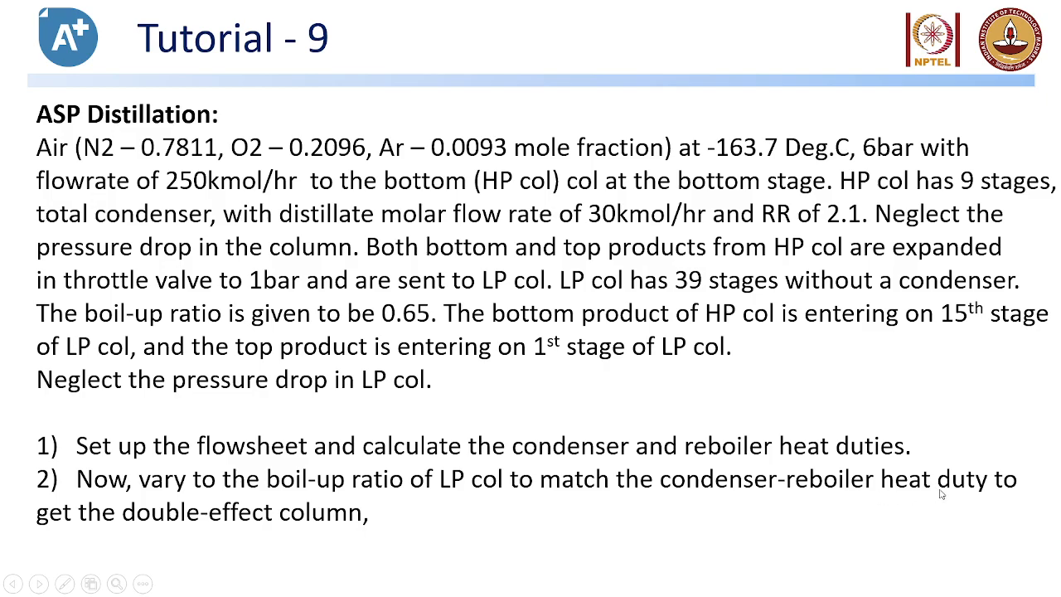
Switch back to Aspen Plus and display the HPCOL column's results summary.
key(alt+Tab)
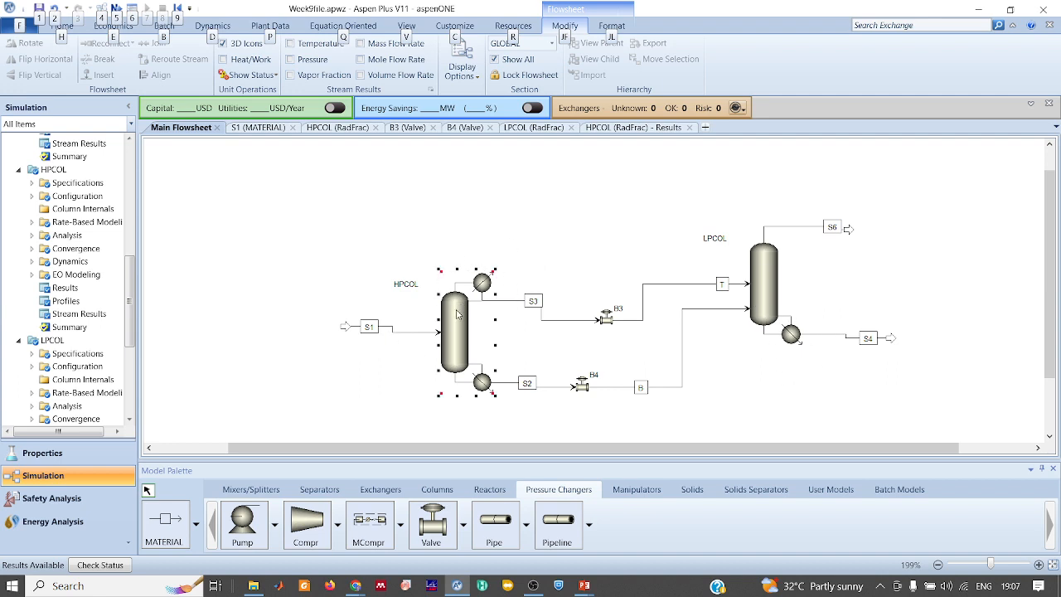
double_click(456, 313)
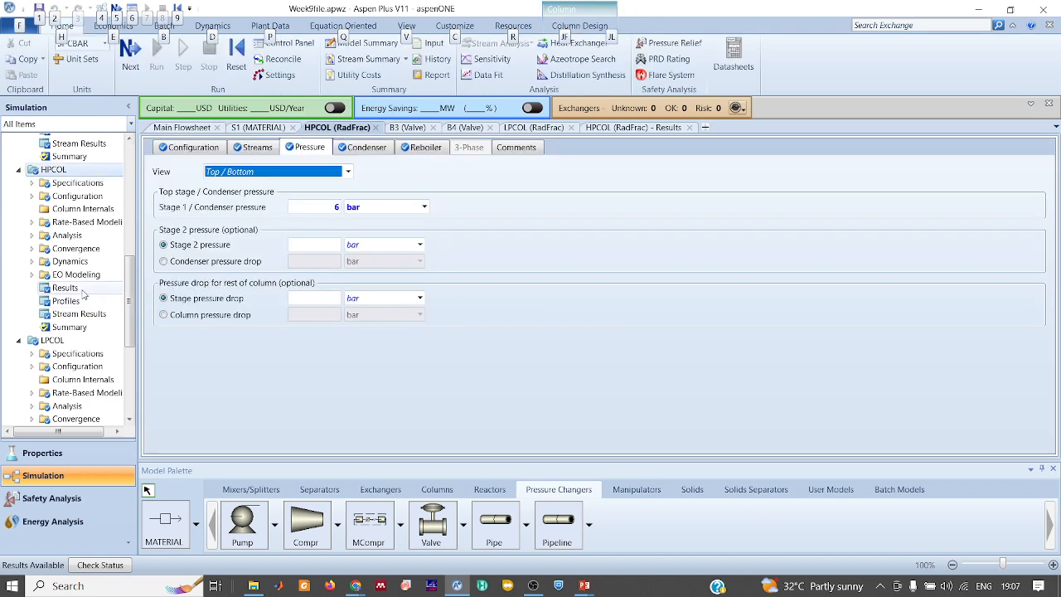
click(65, 287)
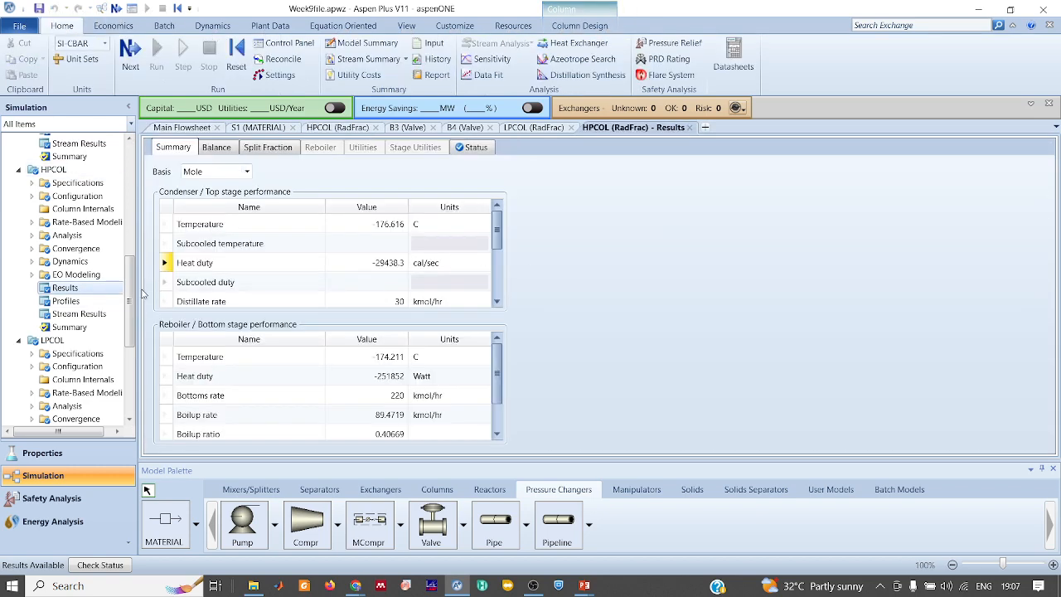
Create a new flowsheet design specification named QR.
drag(130, 288, 148, 389)
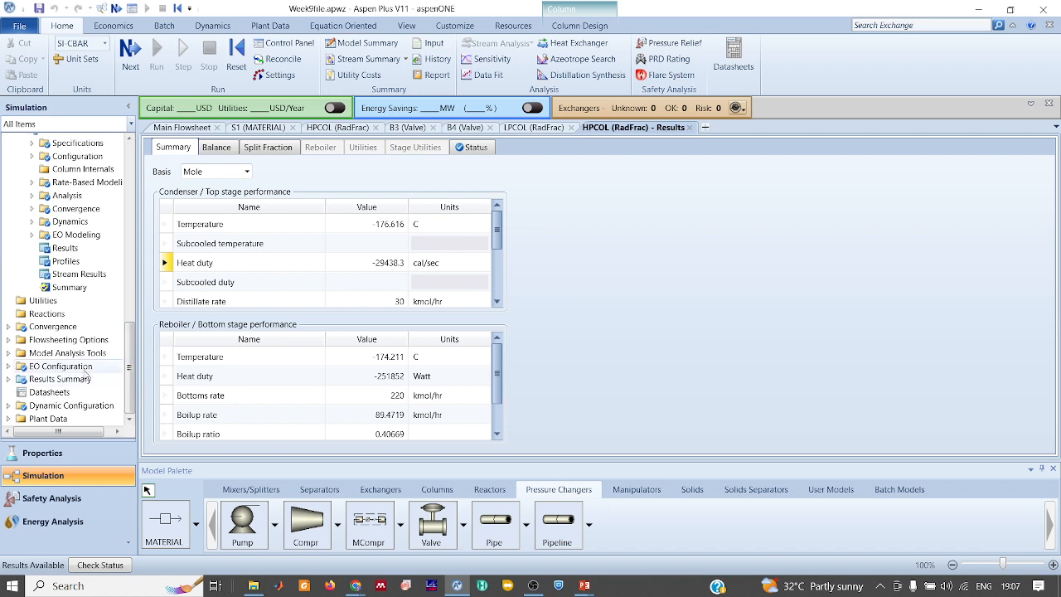
click(8, 340)
click(46, 356)
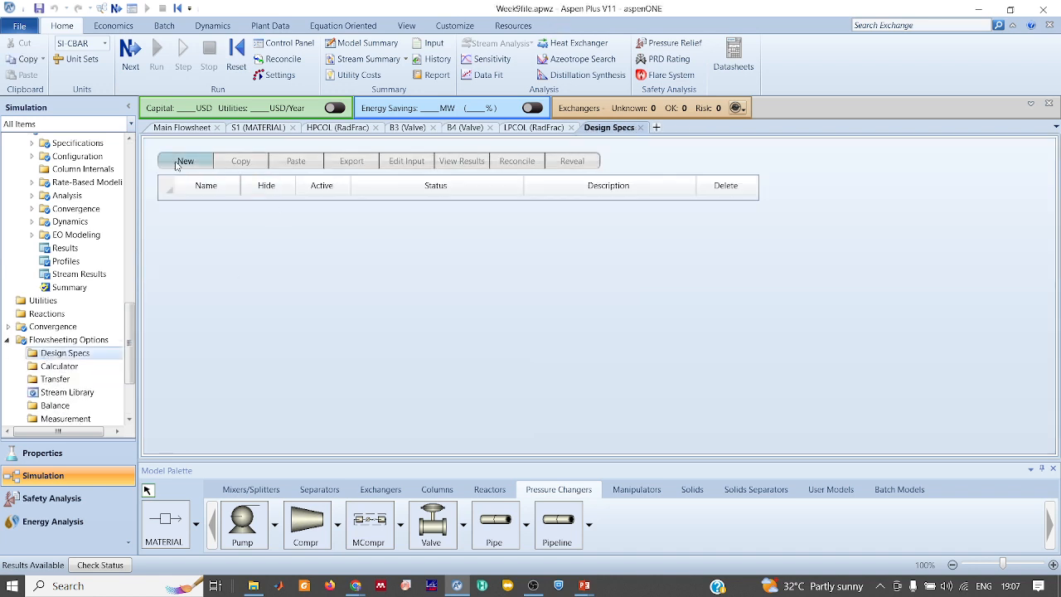
click(176, 164)
text(QR)
key(Return)
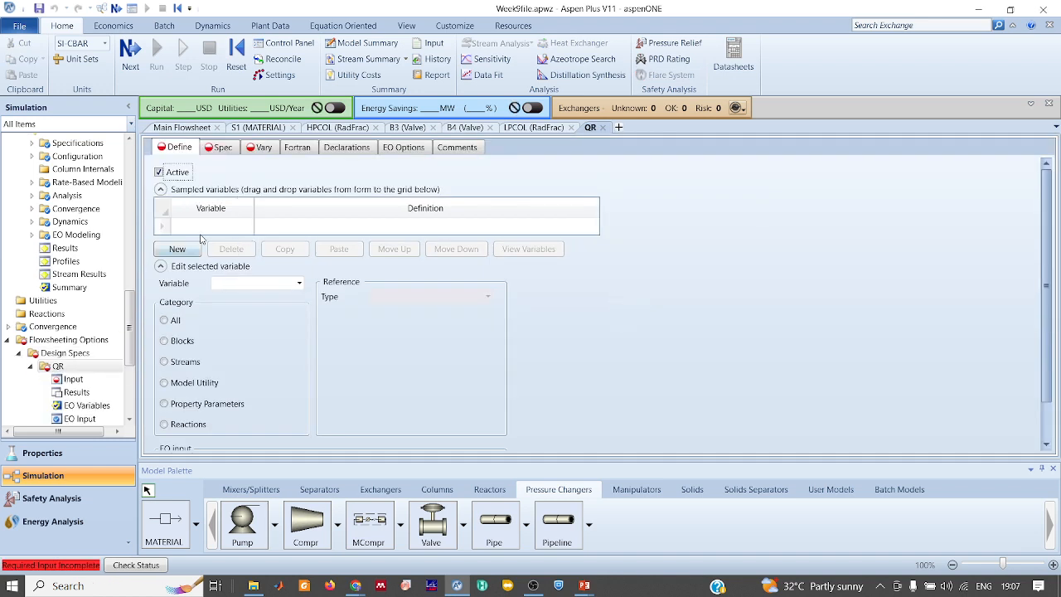
Add a sampled variable QR to the design spec as a Block-Var in the Blocks category, referencing block LPCOL.
click(203, 231)
text(QR)
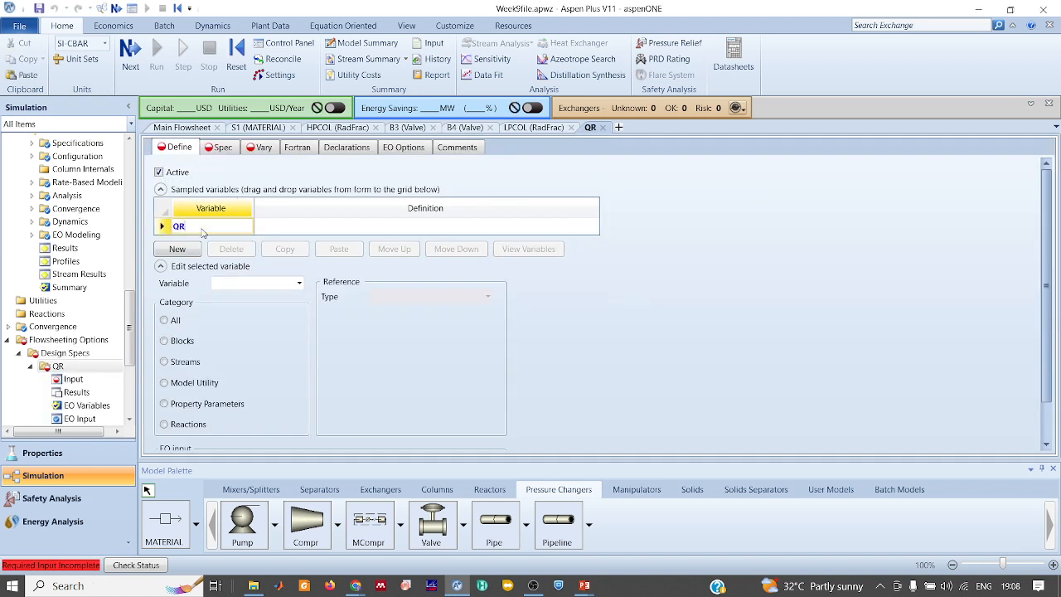
key(Return)
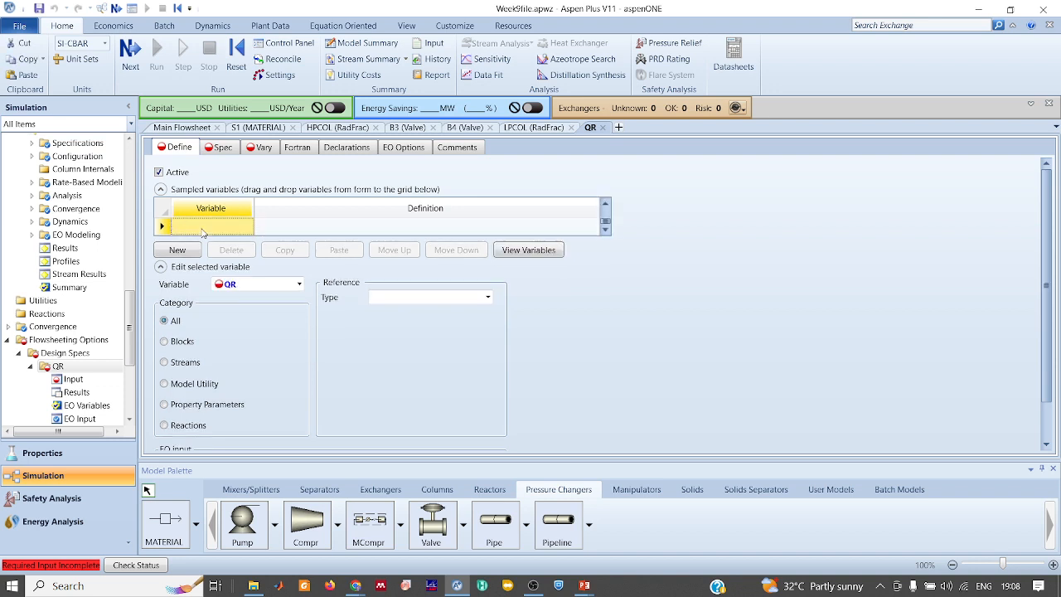
click(179, 341)
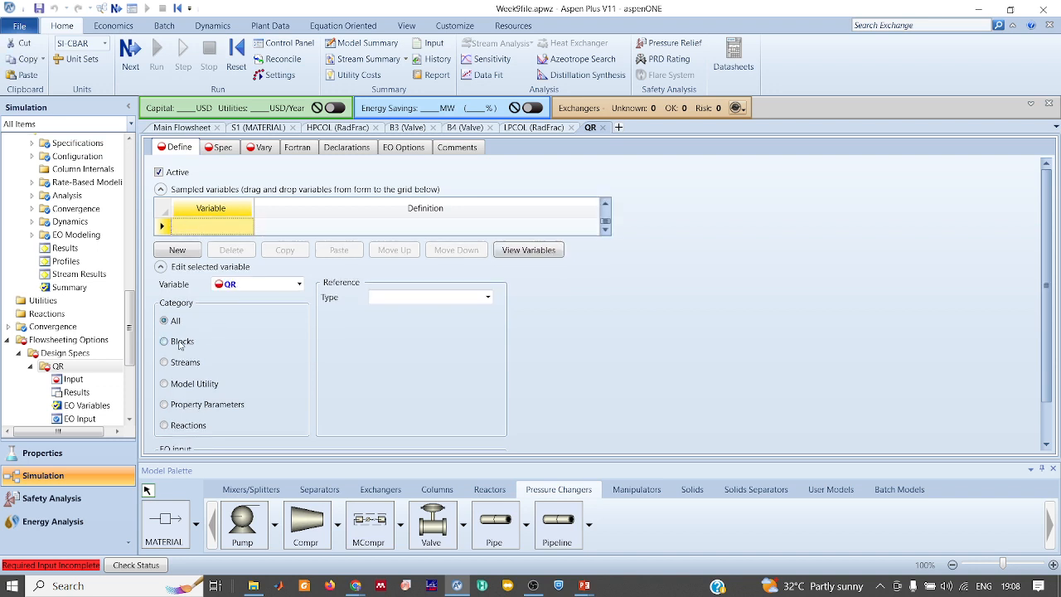
click(487, 298)
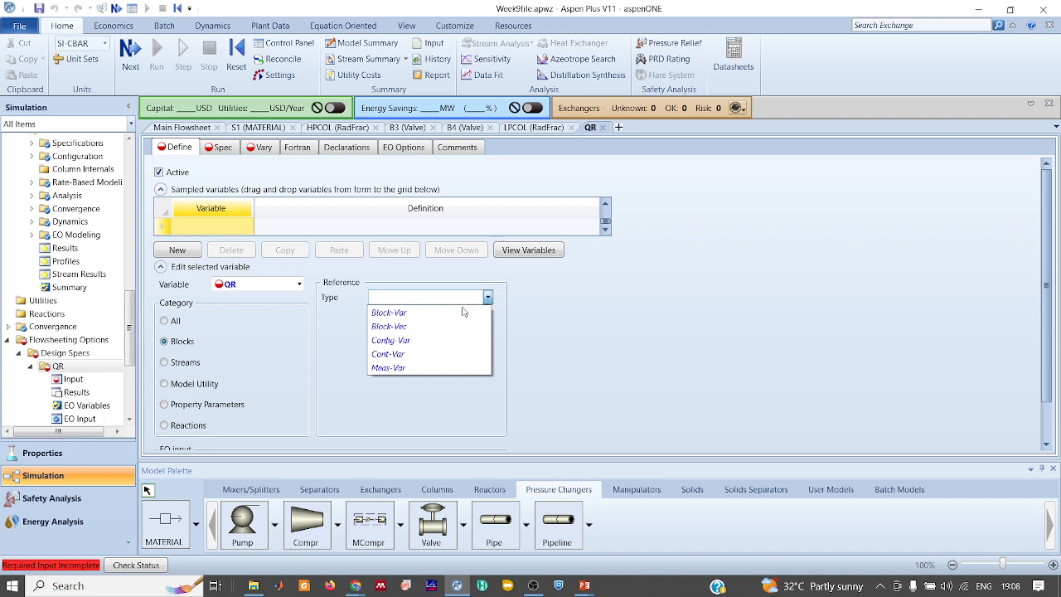
click(388, 312)
click(487, 315)
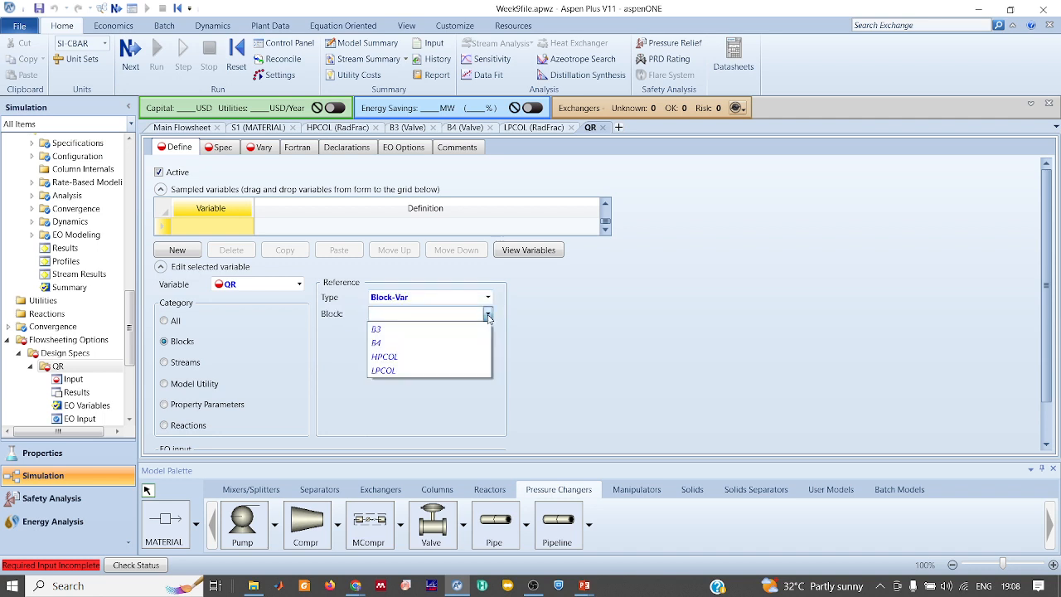
click(407, 371)
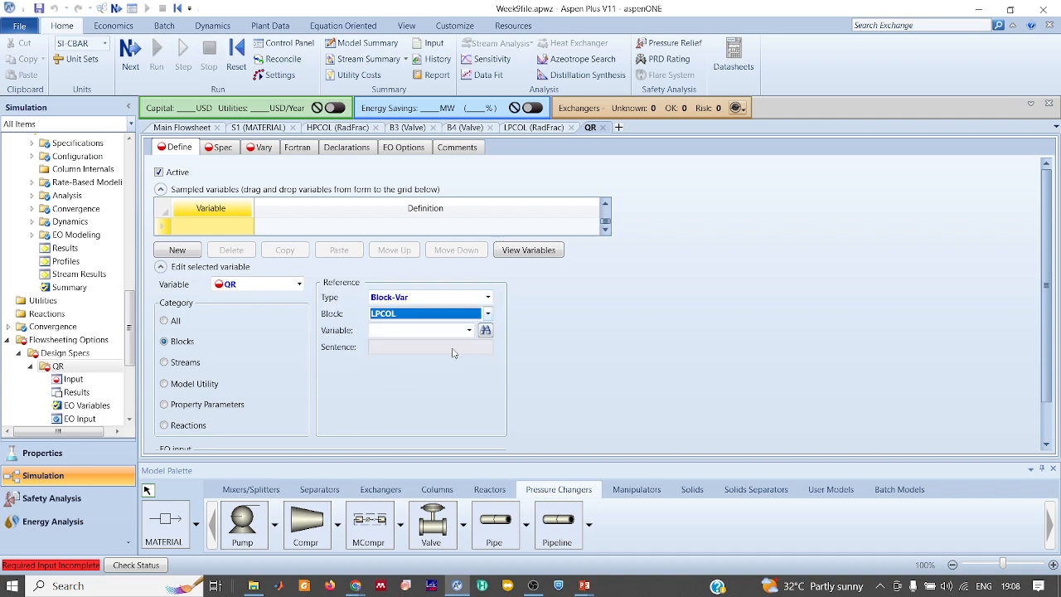
Assign LPCOL's calculated reboiler duty, REB-DUTY, to the sampled variable QR.
click(469, 330)
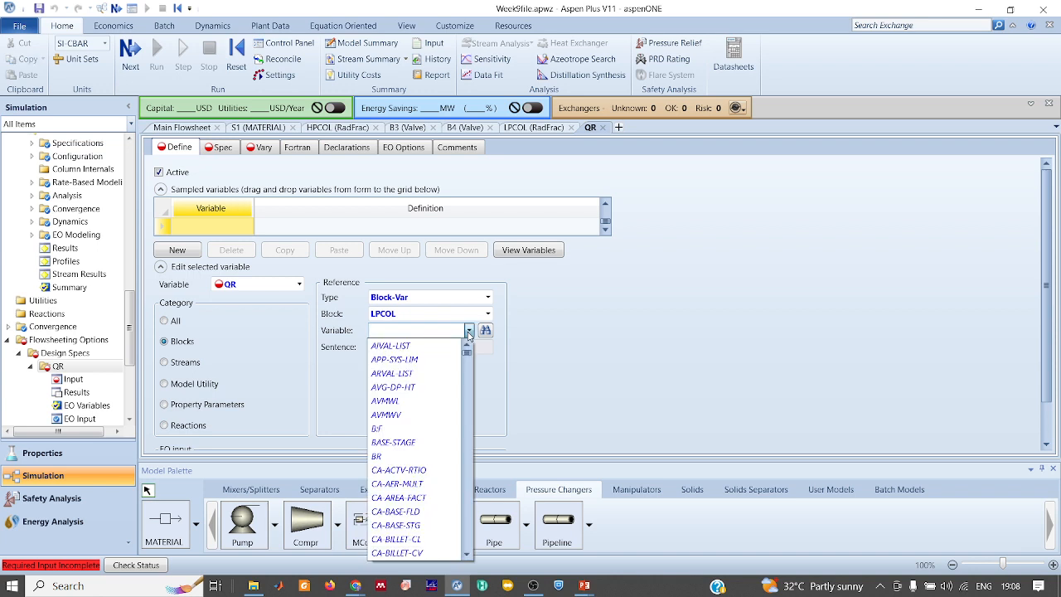
key(n)
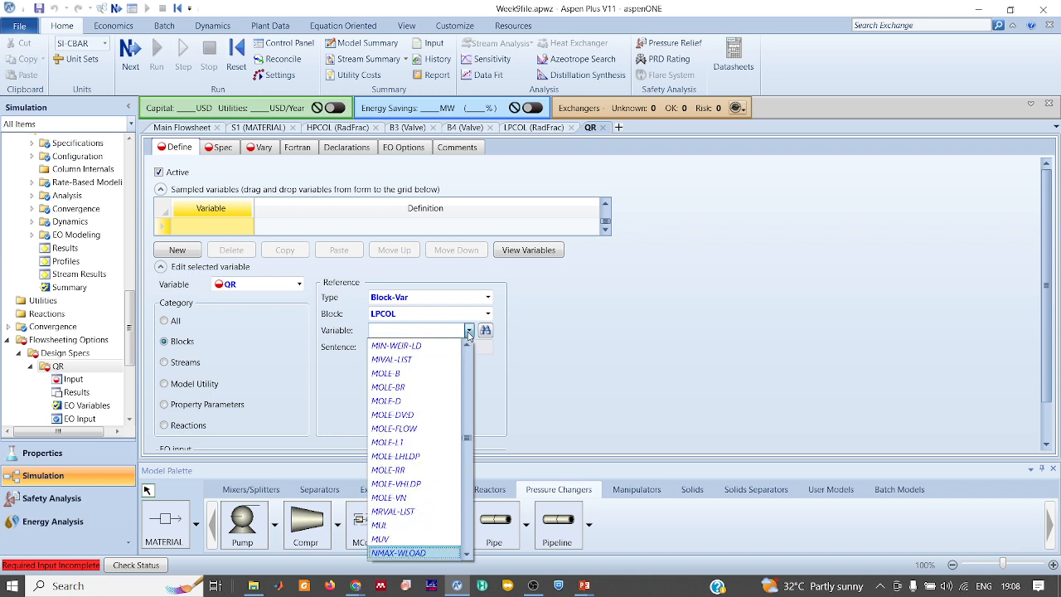
text(du)
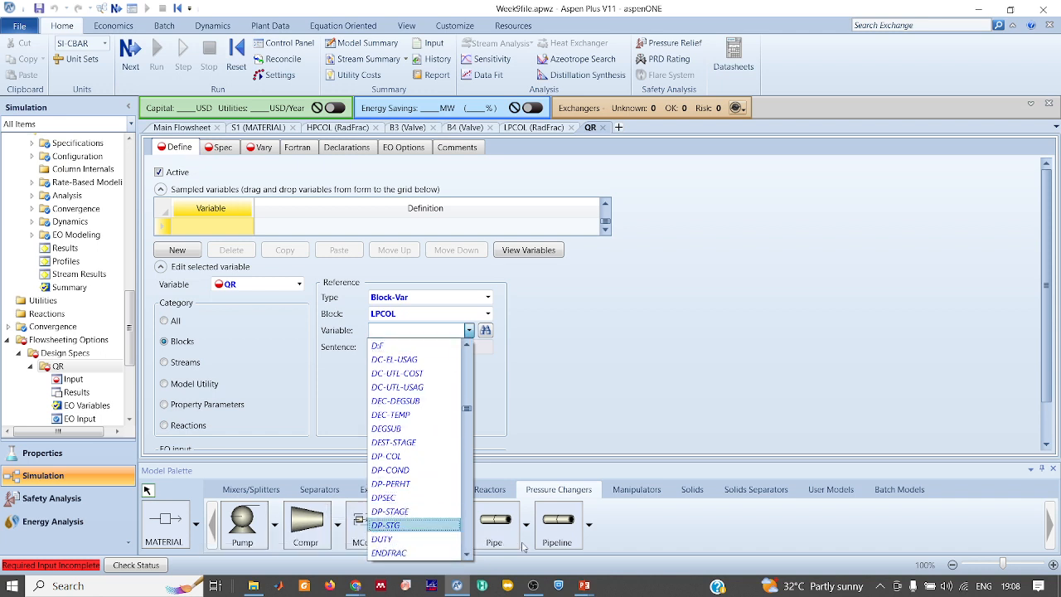
click(467, 555)
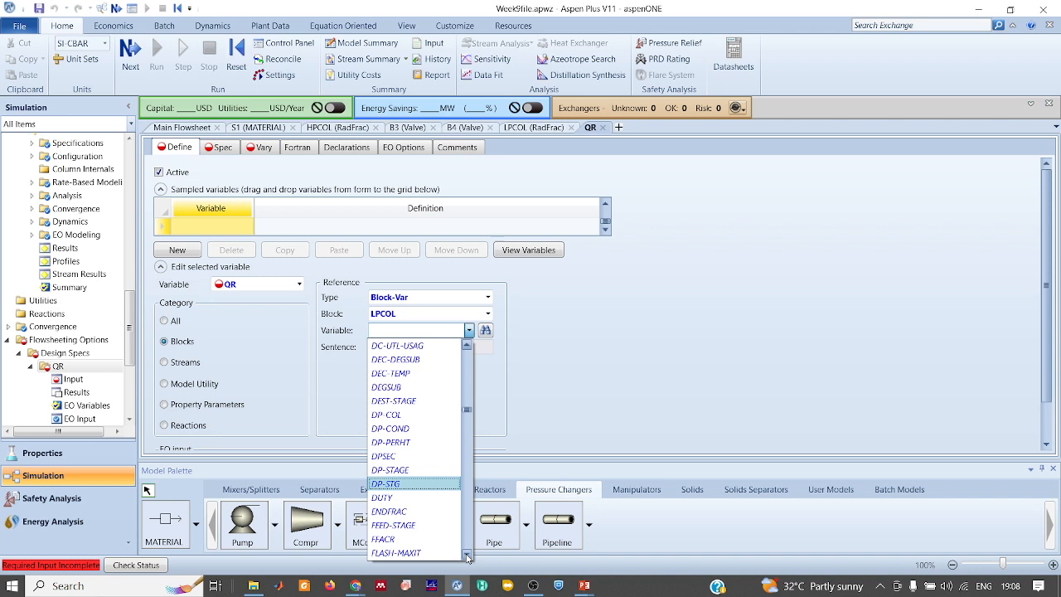
text(reb)
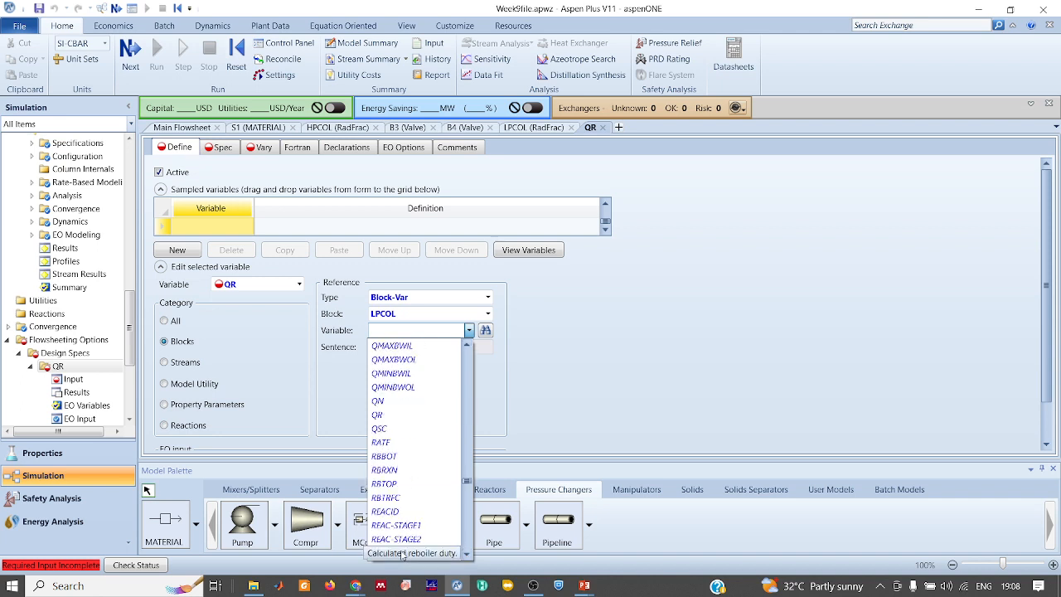
click(401, 552)
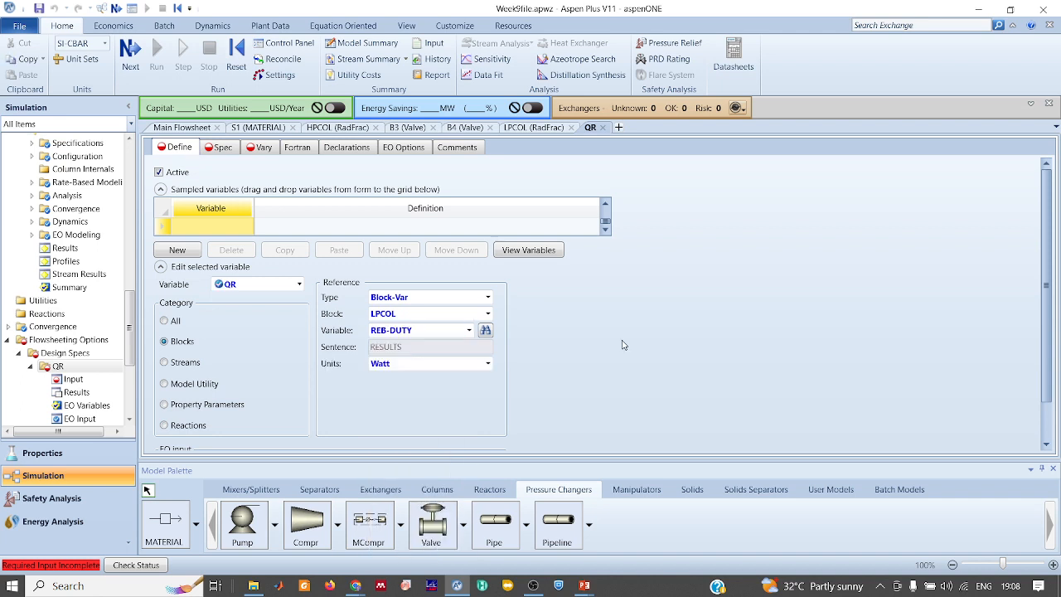
Add a second sampled variable QC as a Block-Var of block HPCOL, referencing the condenser duty COND-DUTY.
click(299, 284)
click(240, 314)
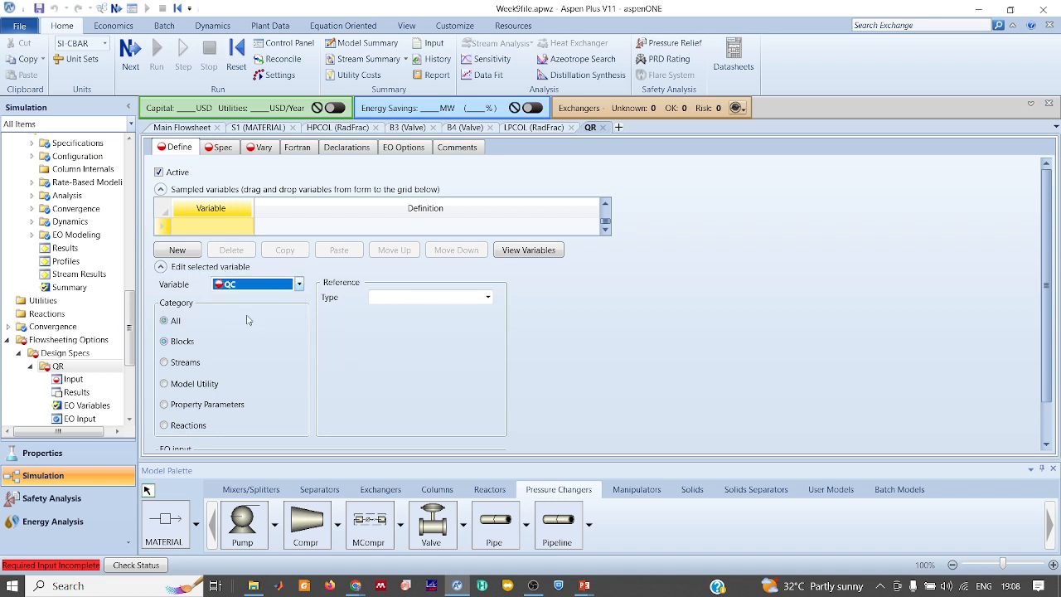
click(181, 344)
click(487, 297)
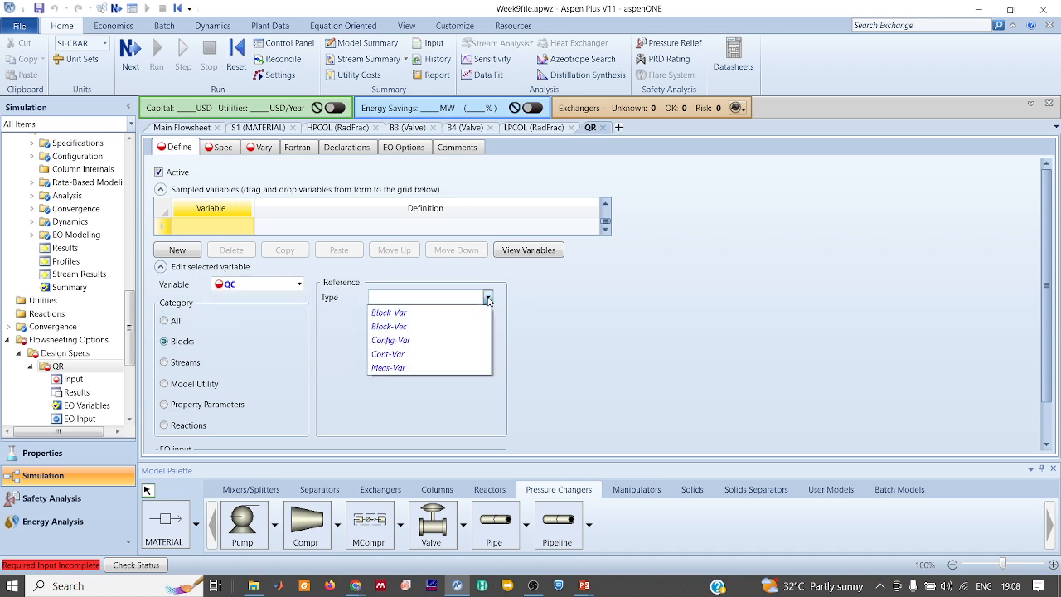
click(433, 326)
click(488, 314)
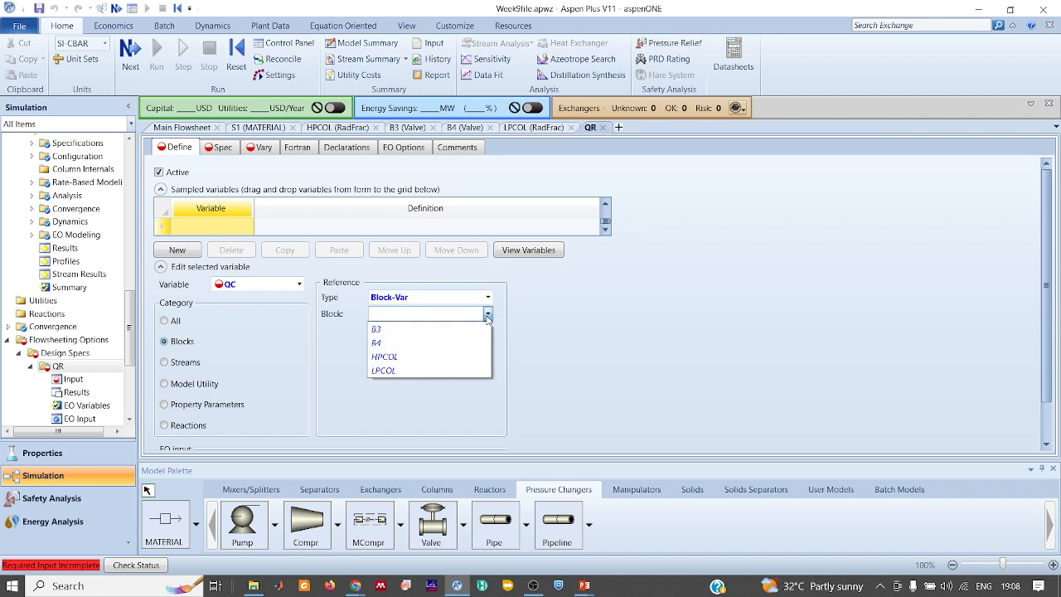
click(401, 357)
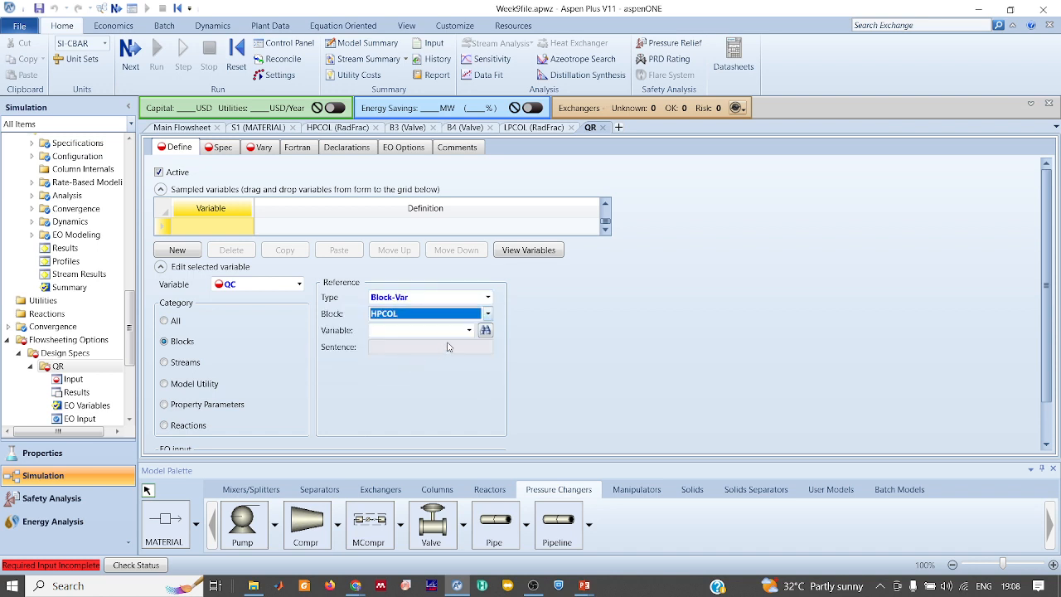
click(469, 331)
text(cond)
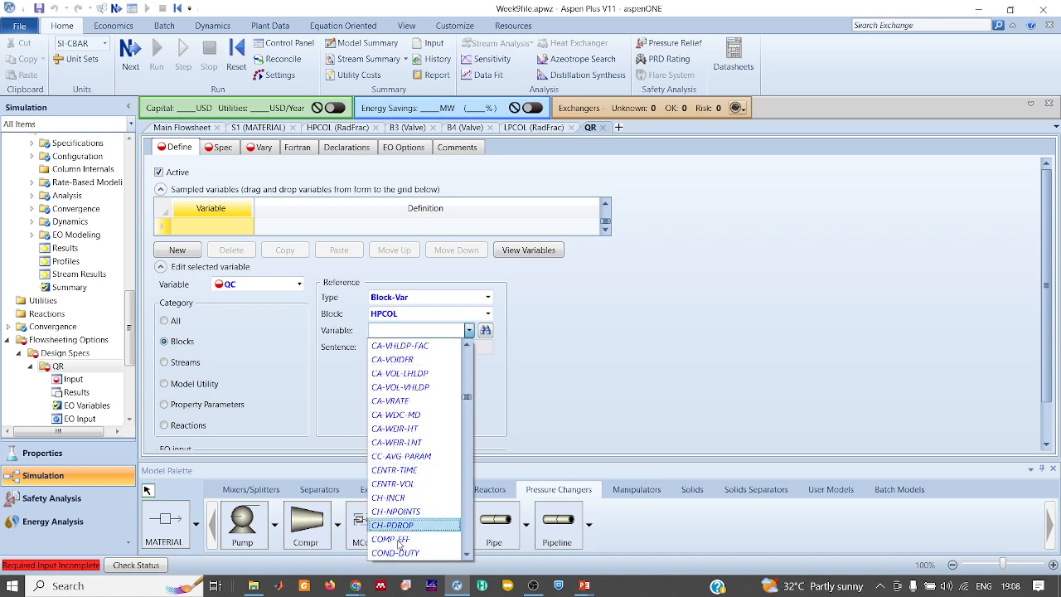
click(395, 553)
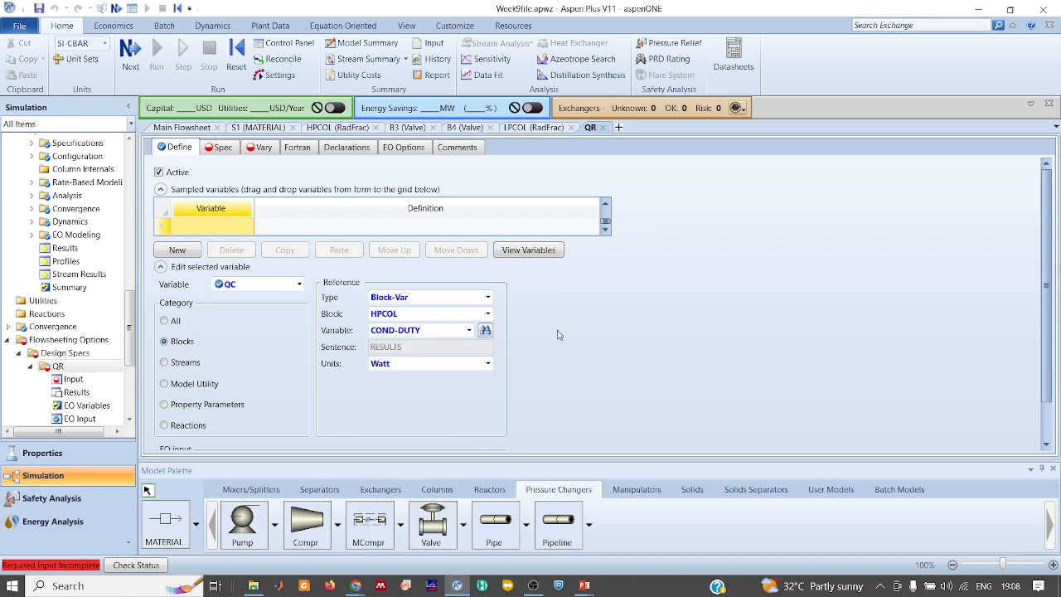
Set the design specification expression to qr+qc with a target of 0 and a tolerance of 0.01.
click(231, 150)
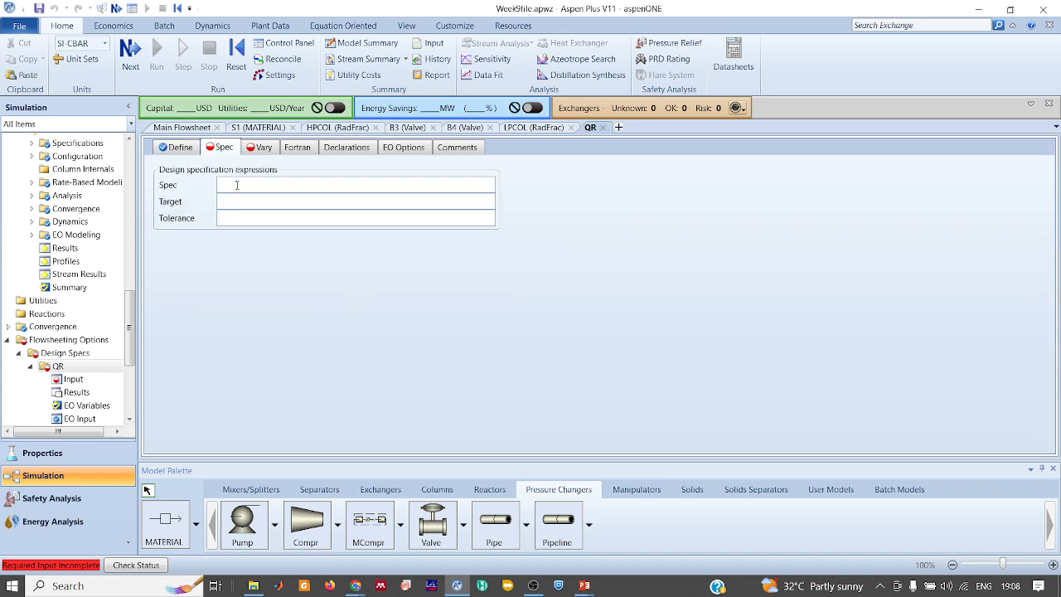
click(236, 185)
text(qr+qc)
click(247, 199)
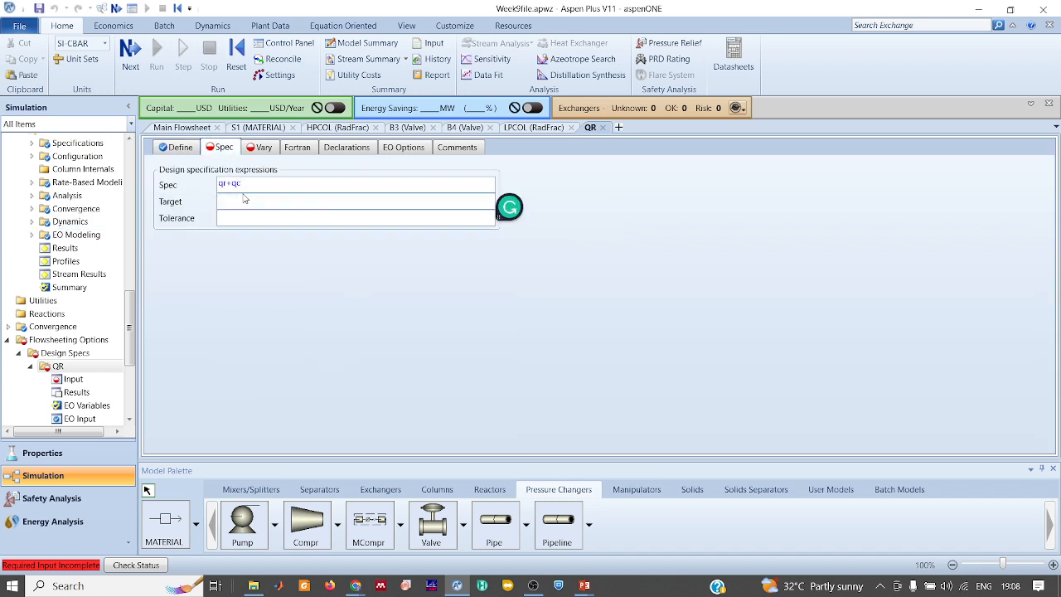
text(0)
click(258, 218)
text(0.00)
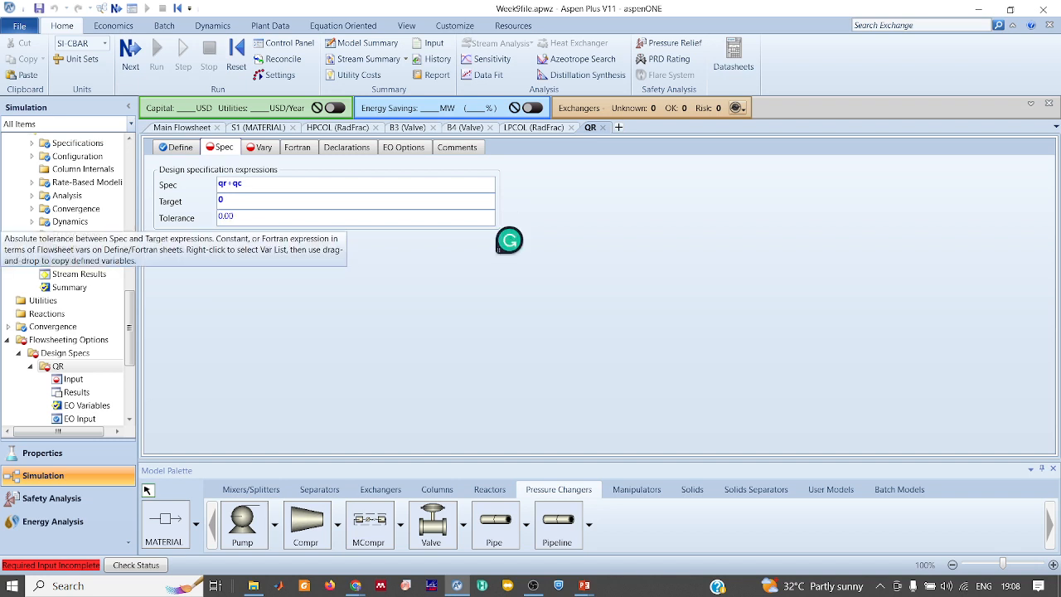
key(BackSpace)
text(1)
key(Return)
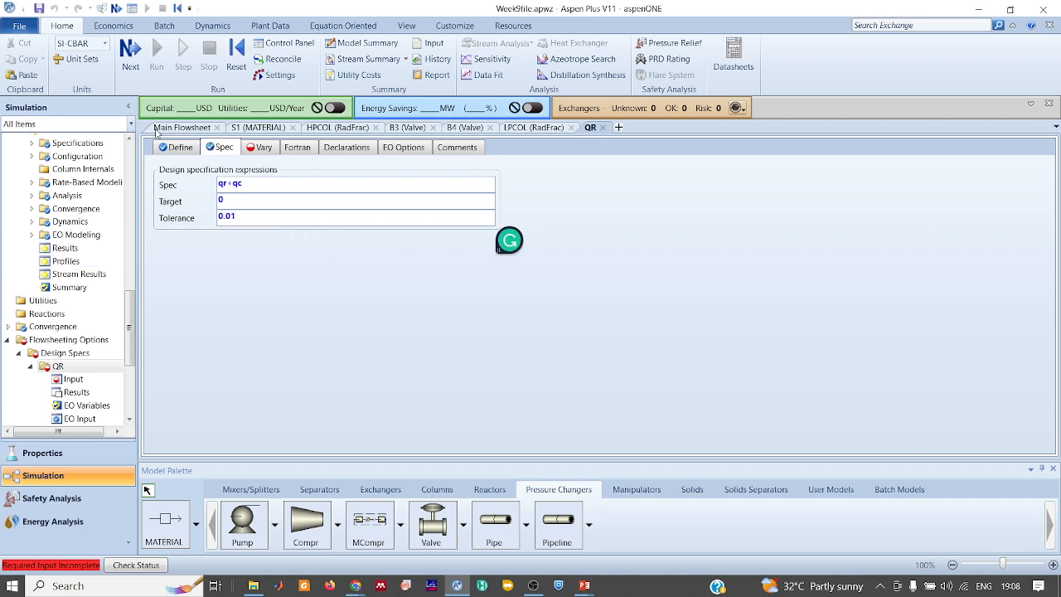
Review the QR and QC definitions in the sampled variables list, then open the design spec's manipulated variable settings.
click(178, 148)
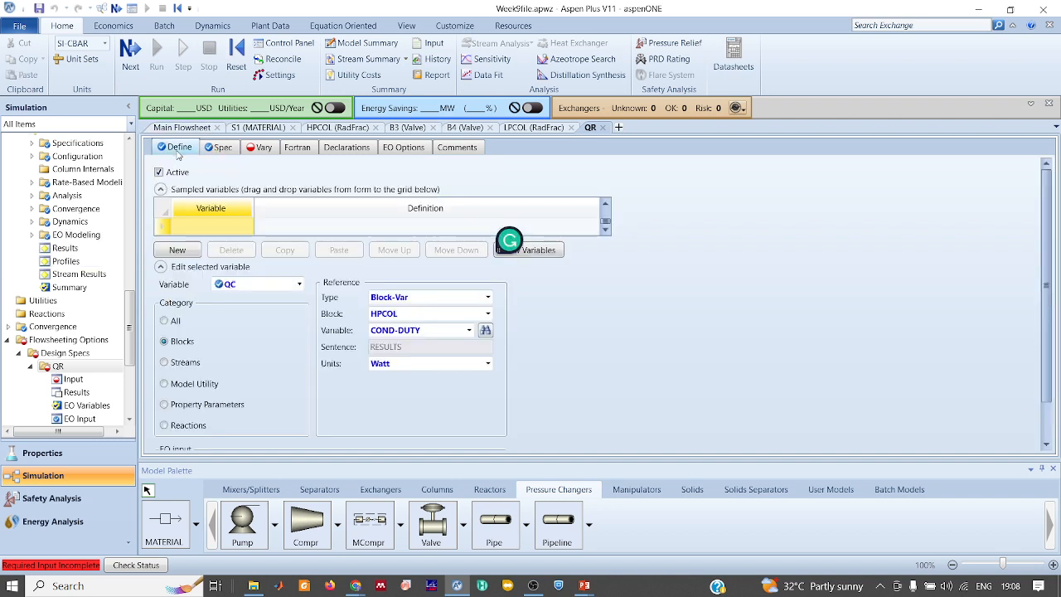
click(160, 266)
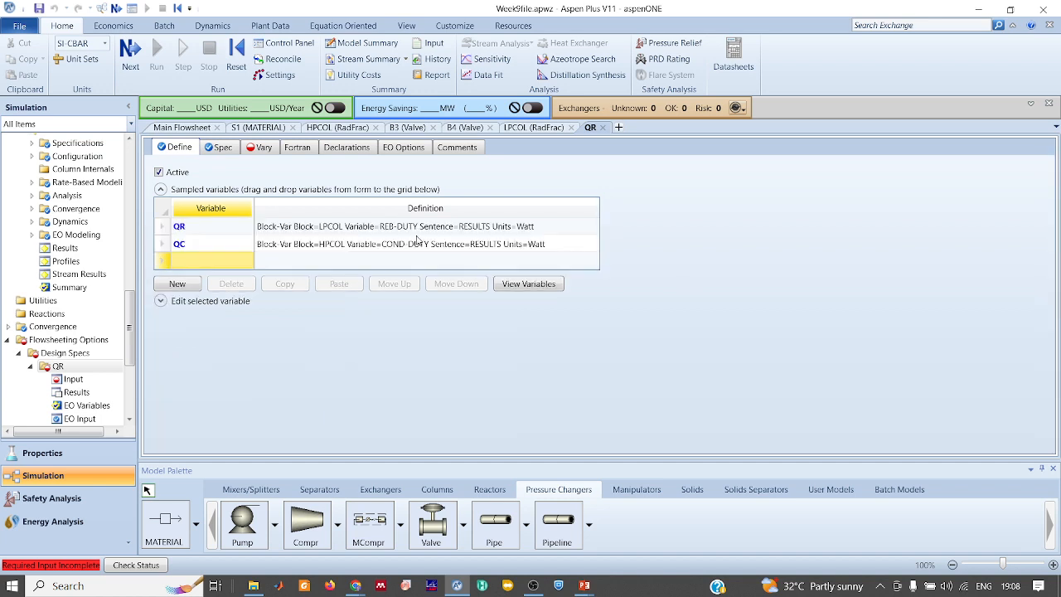
click(266, 152)
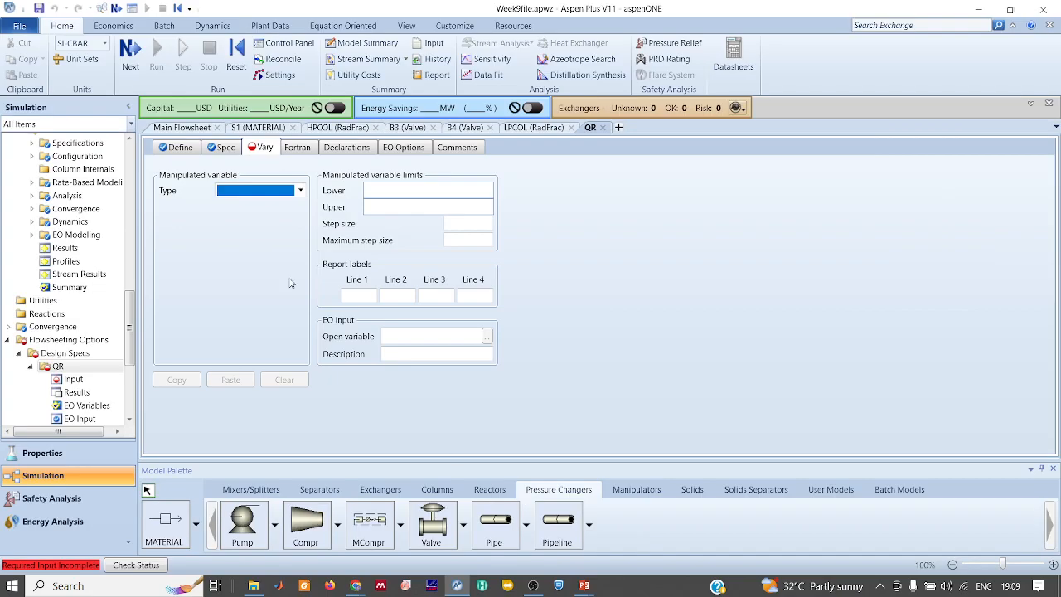
Set the manipulated variable to type Block-Var with block LPCOL.
click(301, 189)
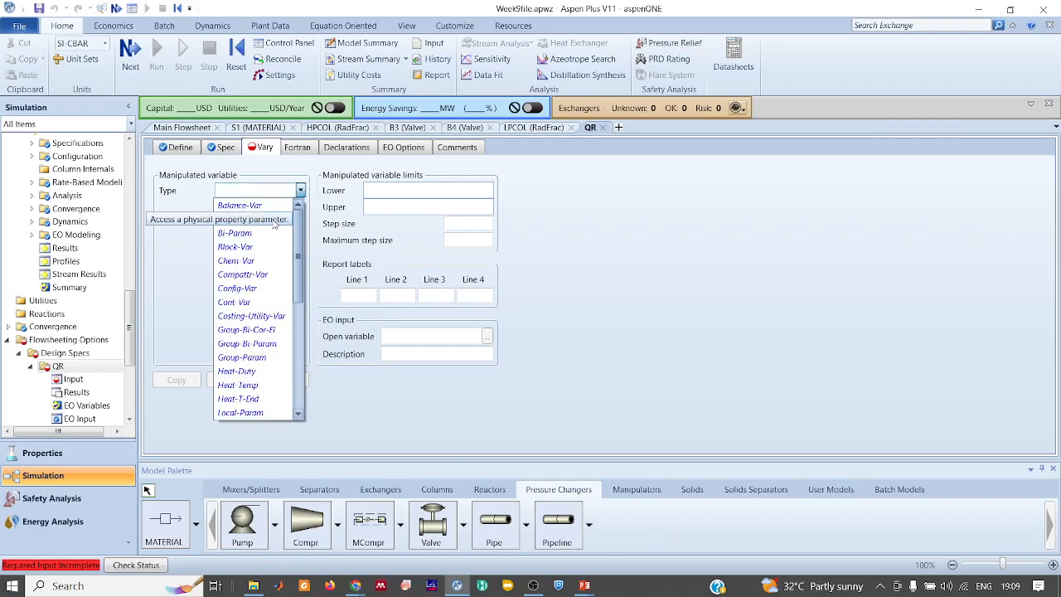
click(235, 246)
click(301, 207)
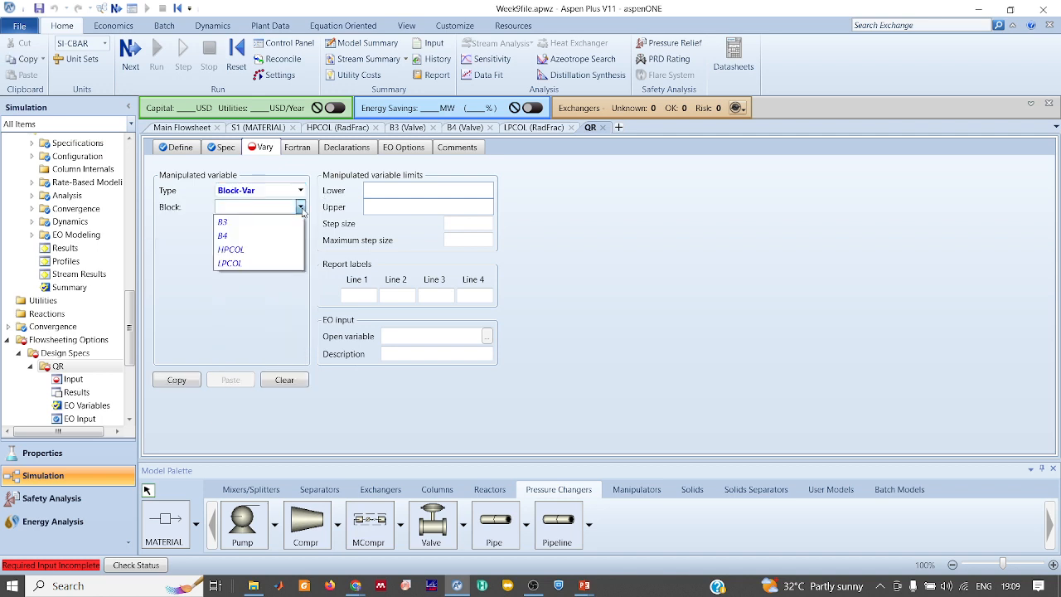
click(234, 263)
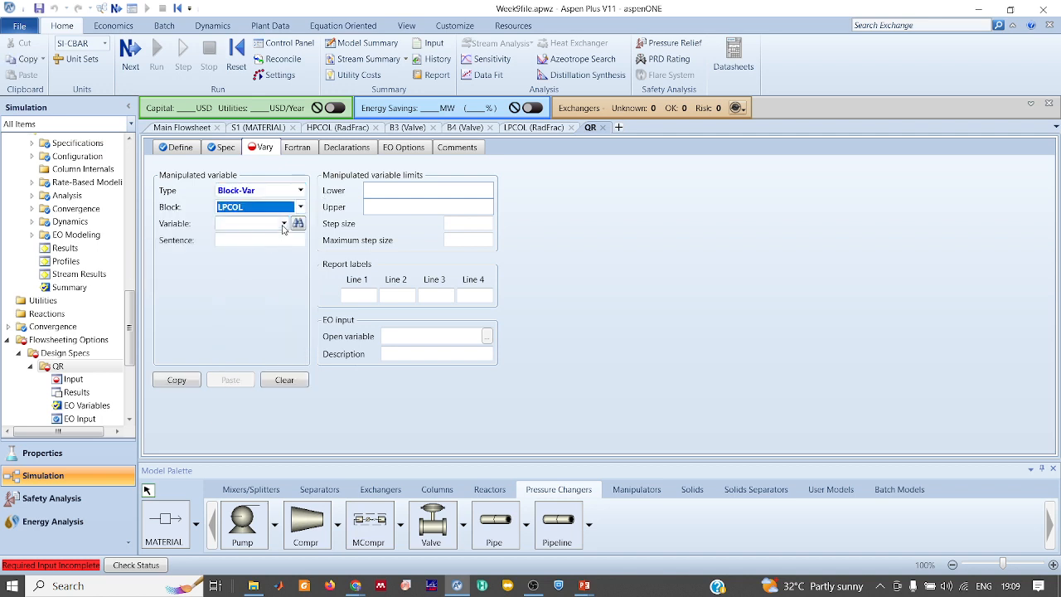
Look through the LPCOL variable list for the boilup ratio variable.
click(283, 224)
key(b)
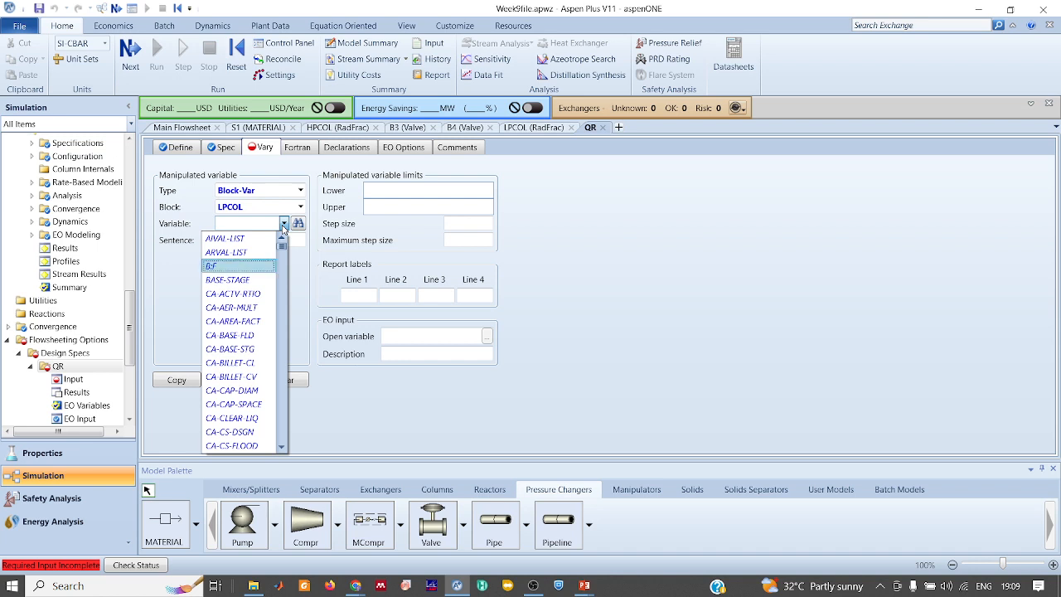
scroll(248, 323, down, 10)
scroll(248, 323, up, 10)
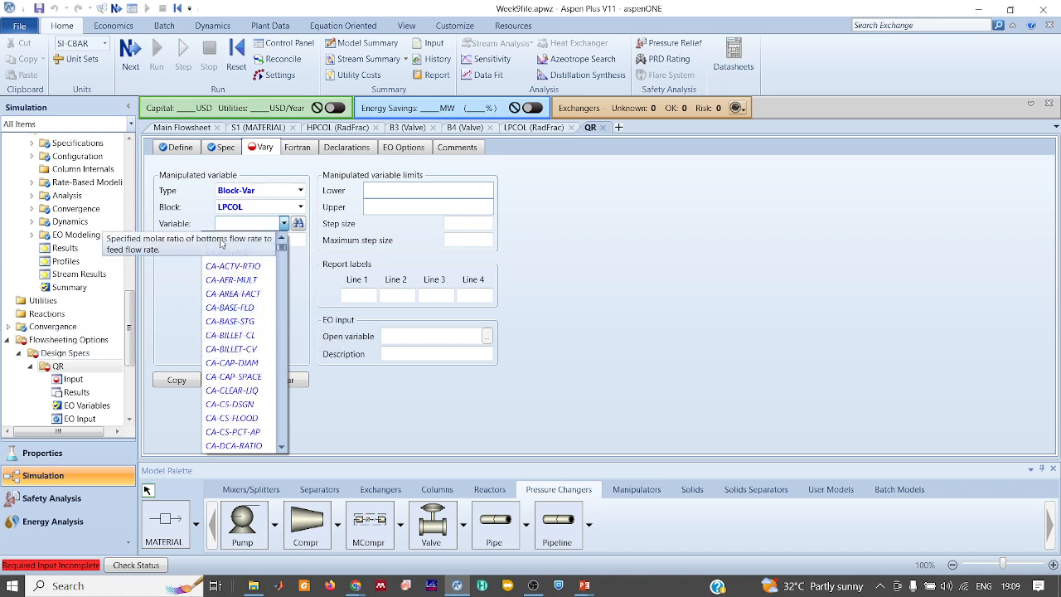
scroll(247, 362, down, 20)
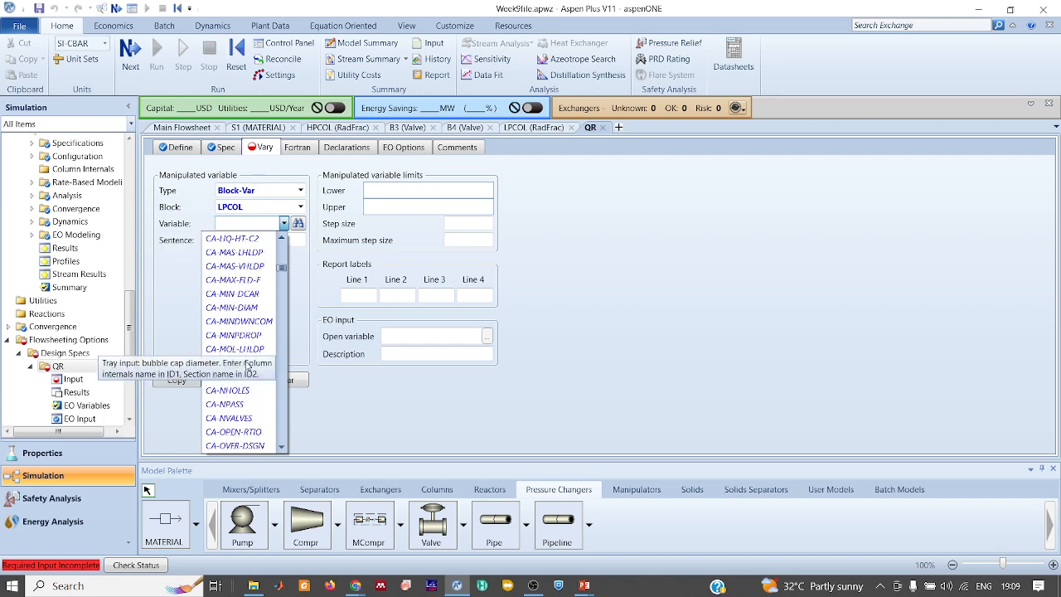
scroll(247, 362, down, 20)
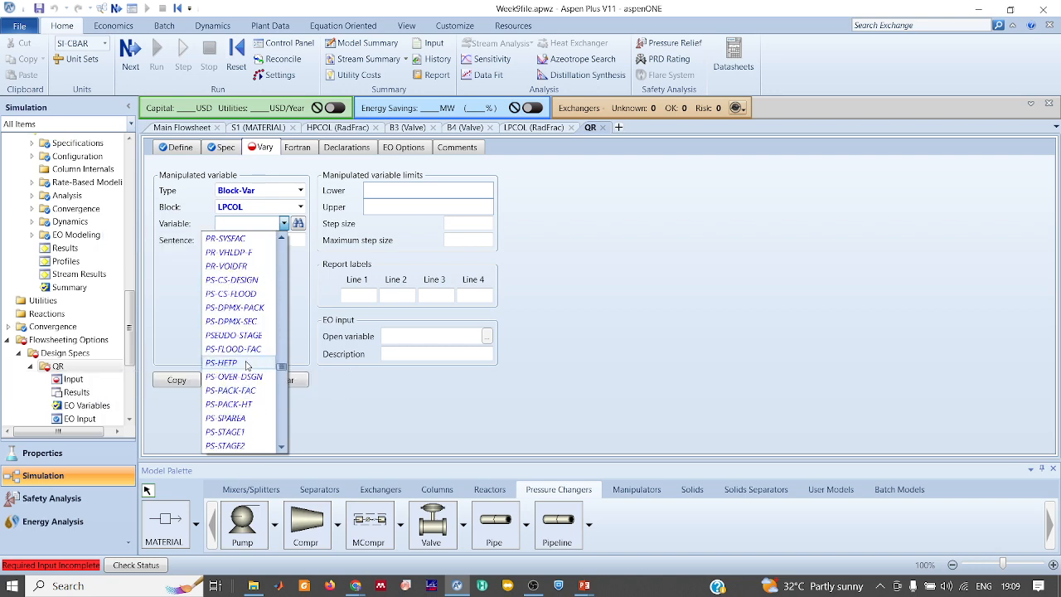
scroll(247, 362, up, 15)
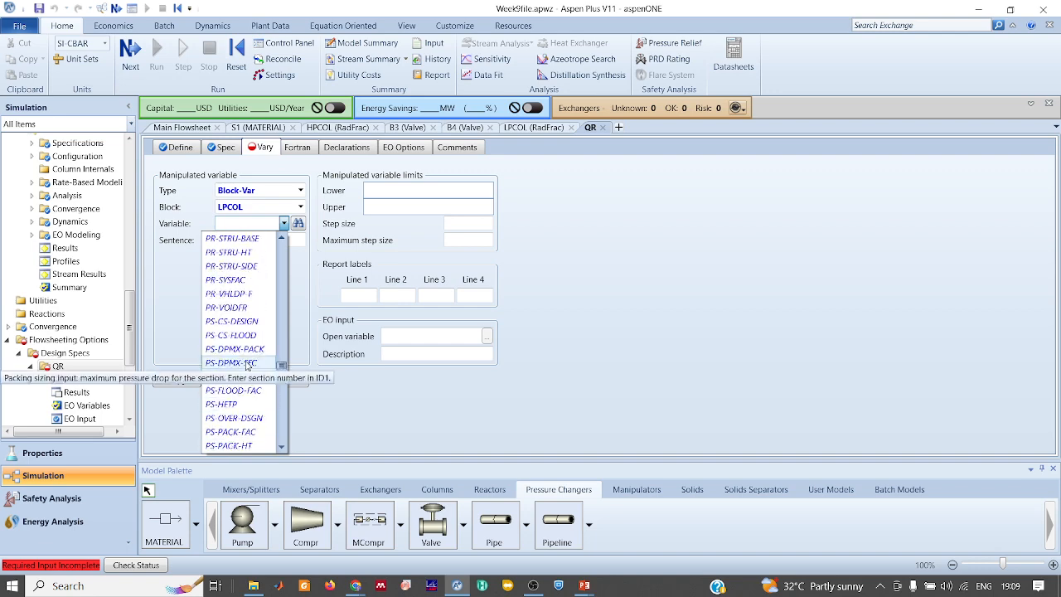
scroll(246, 368, up, 20)
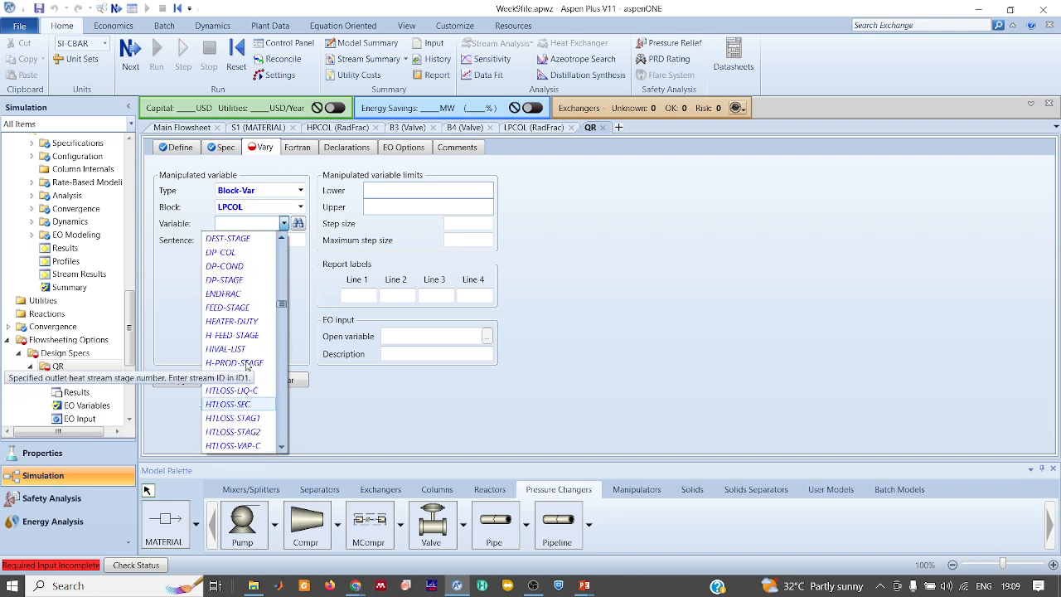
scroll(247, 365, up, 10)
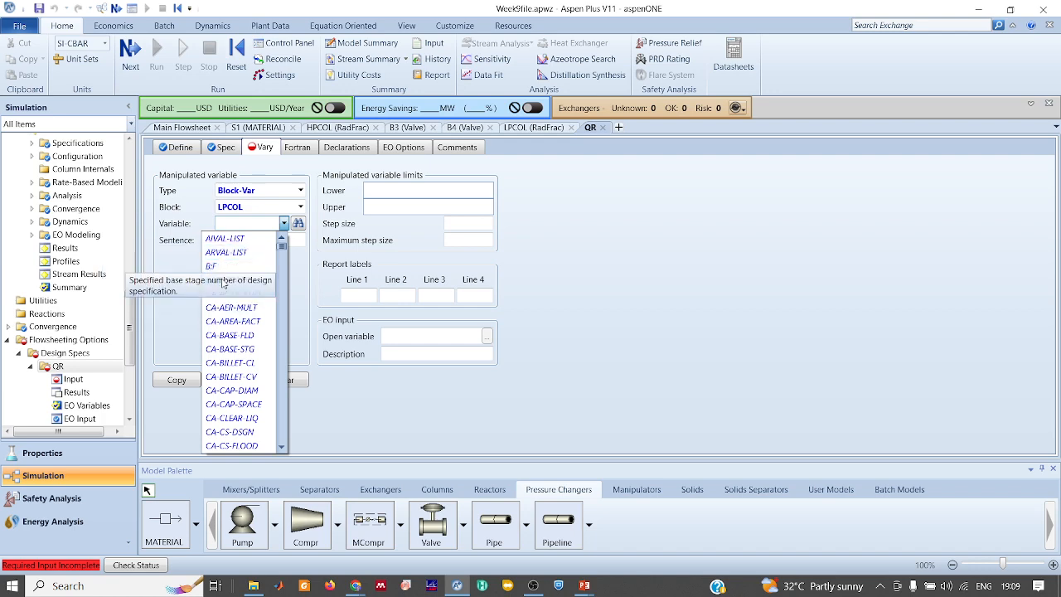
scroll(228, 332, down, 15)
scroll(228, 332, down, 20)
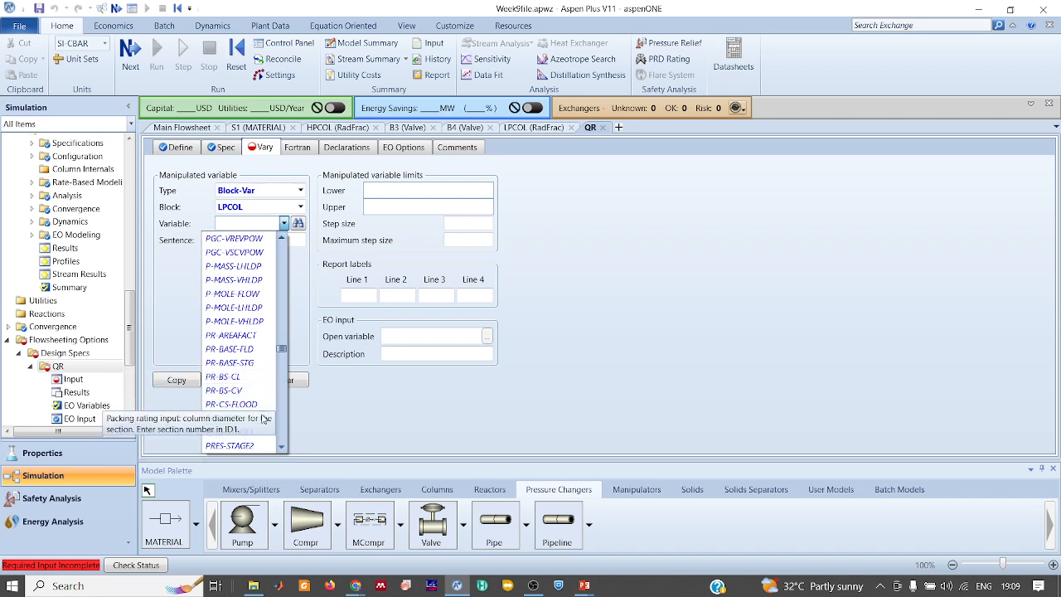
click(280, 447)
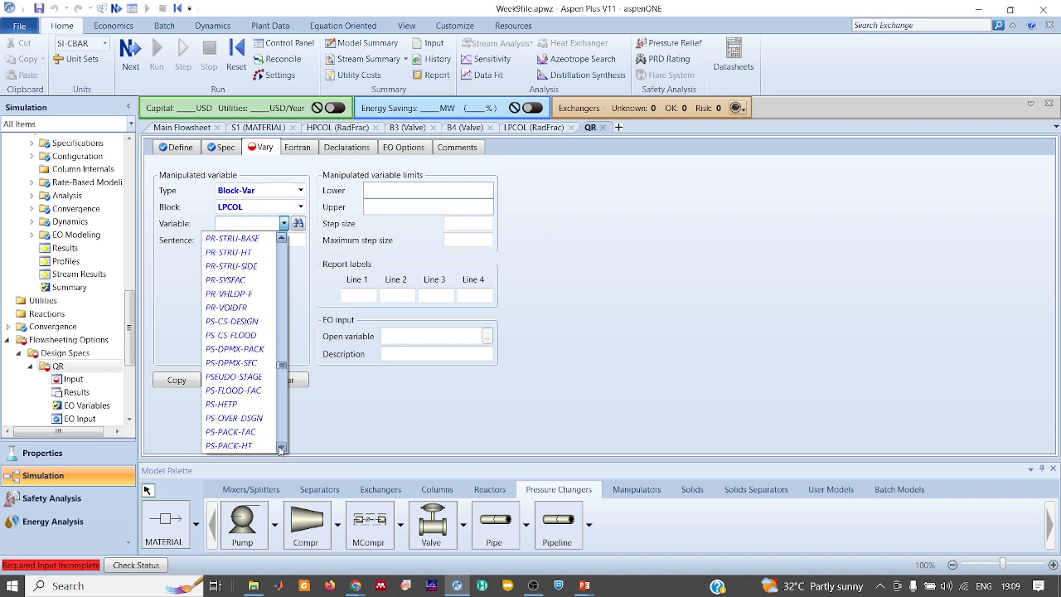
click(280, 450)
click(280, 450)
click(280, 450)
click(280, 450)
click(280, 450)
click(280, 450)
click(280, 450)
click(281, 450)
click(280, 450)
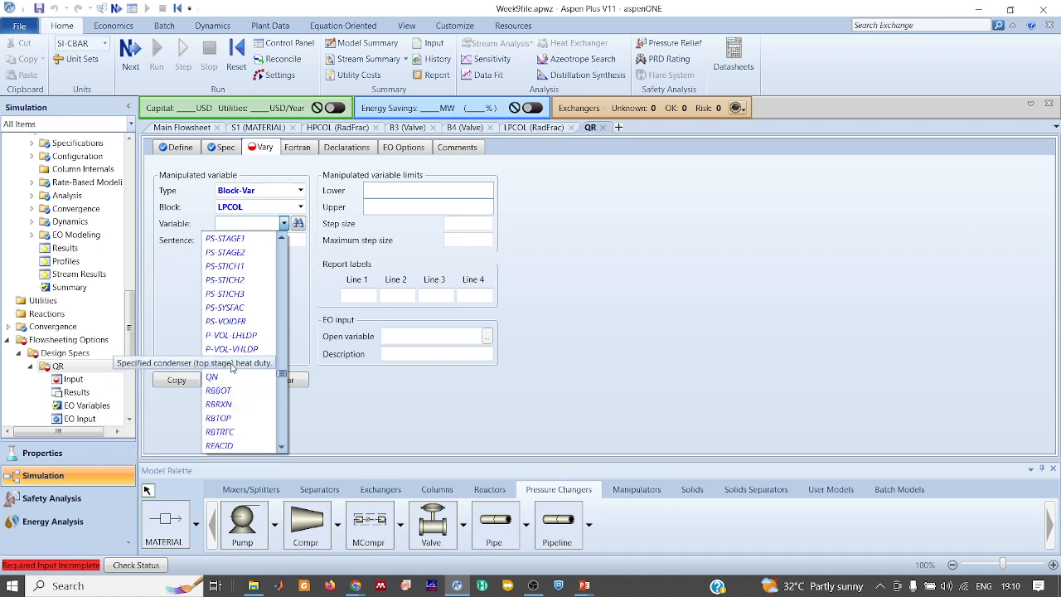
click(282, 446)
click(282, 446)
click(281, 447)
click(281, 447)
click(282, 446)
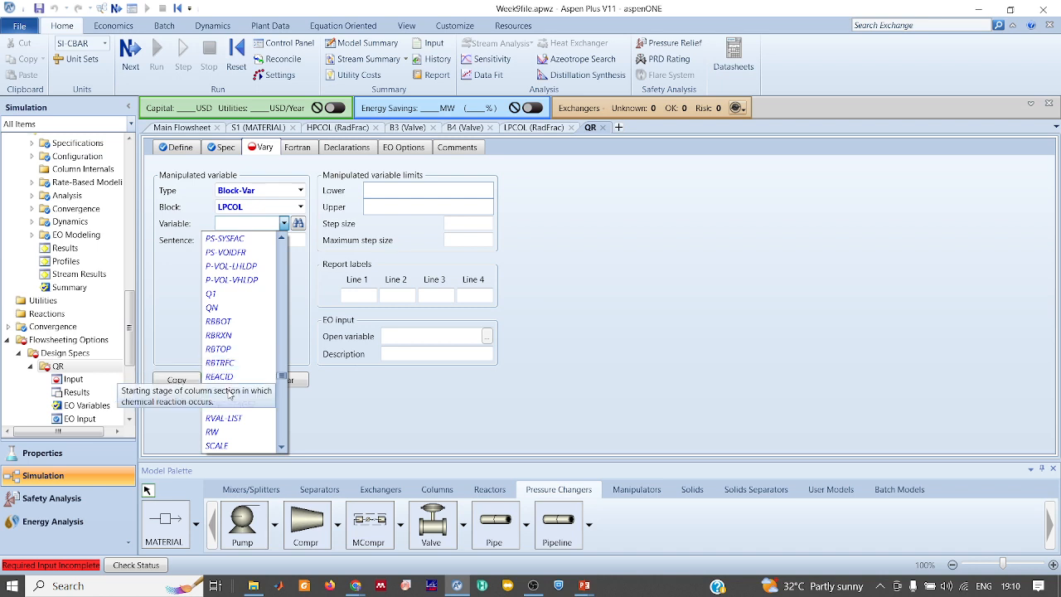
click(286, 448)
click(285, 449)
click(286, 449)
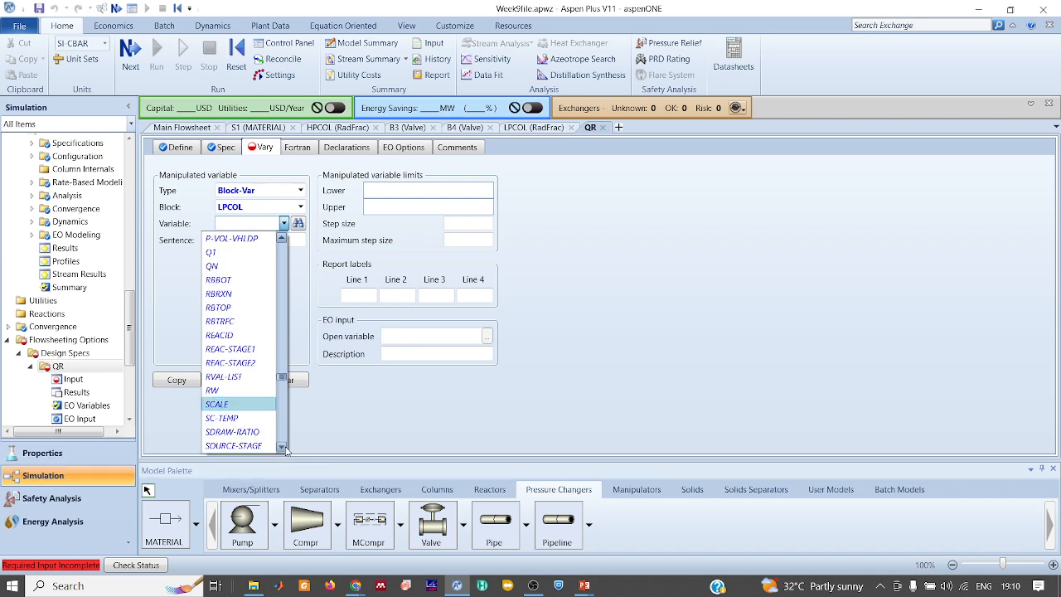
click(286, 448)
click(286, 448)
click(286, 448)
click(286, 449)
click(286, 448)
click(286, 448)
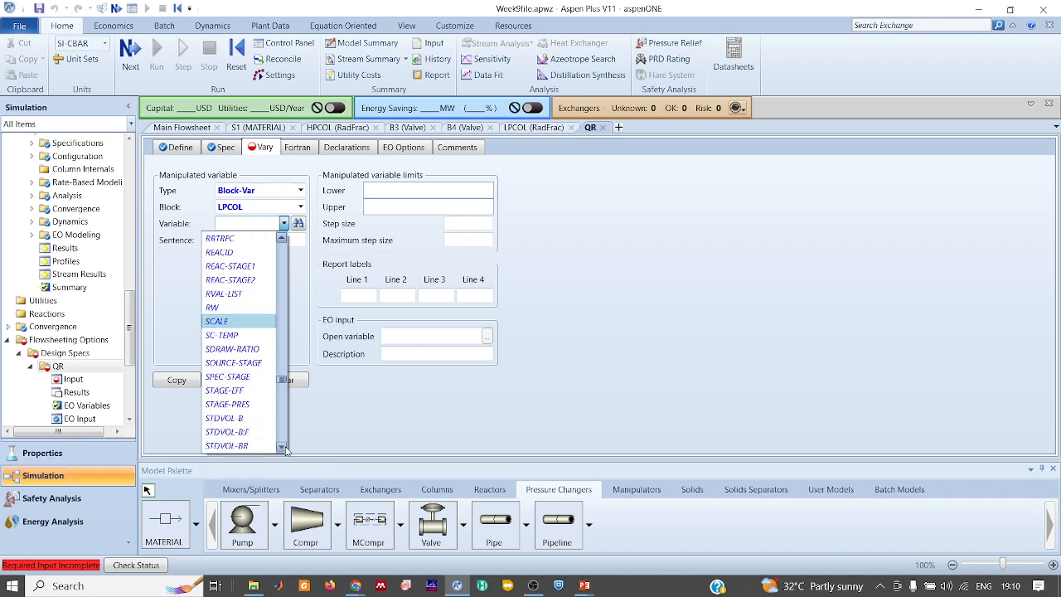
click(286, 449)
click(285, 448)
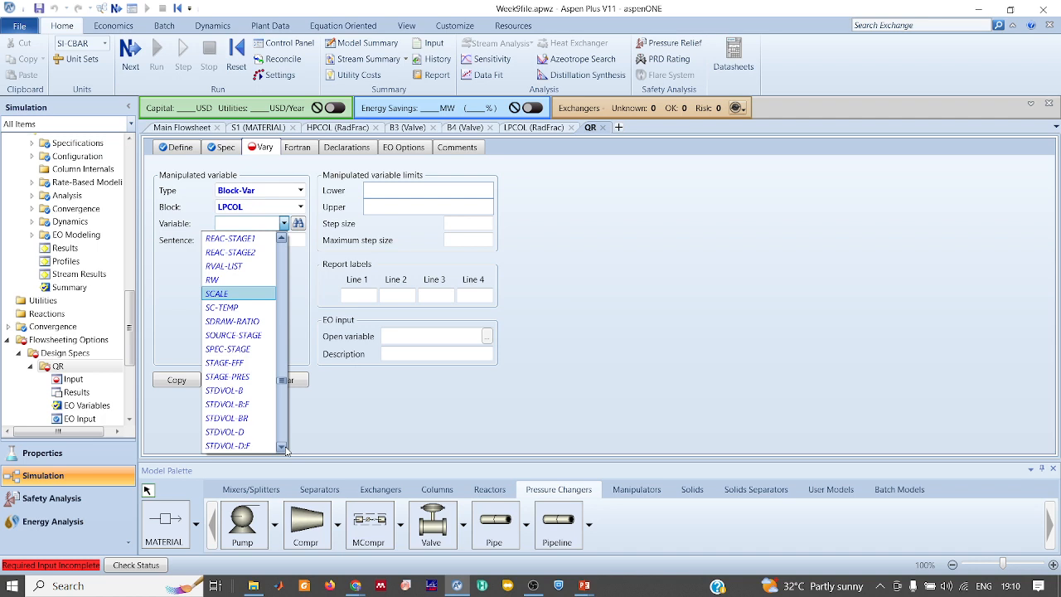
Choose the molar boilup ratio, MOLE-BR, as the manipulated LPCOL variable.
text(mo)
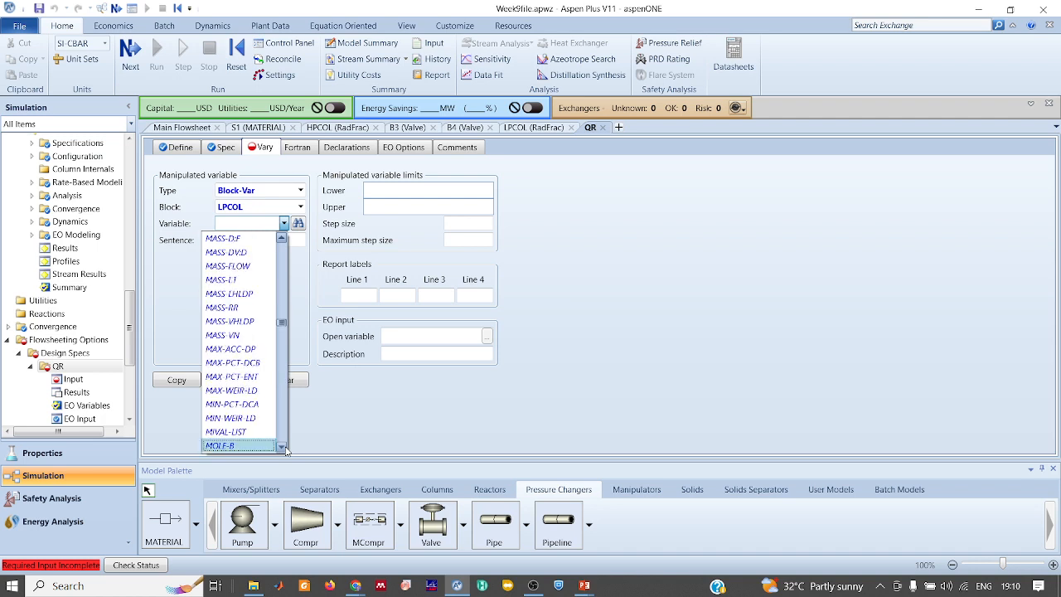
click(285, 448)
click(286, 448)
click(285, 448)
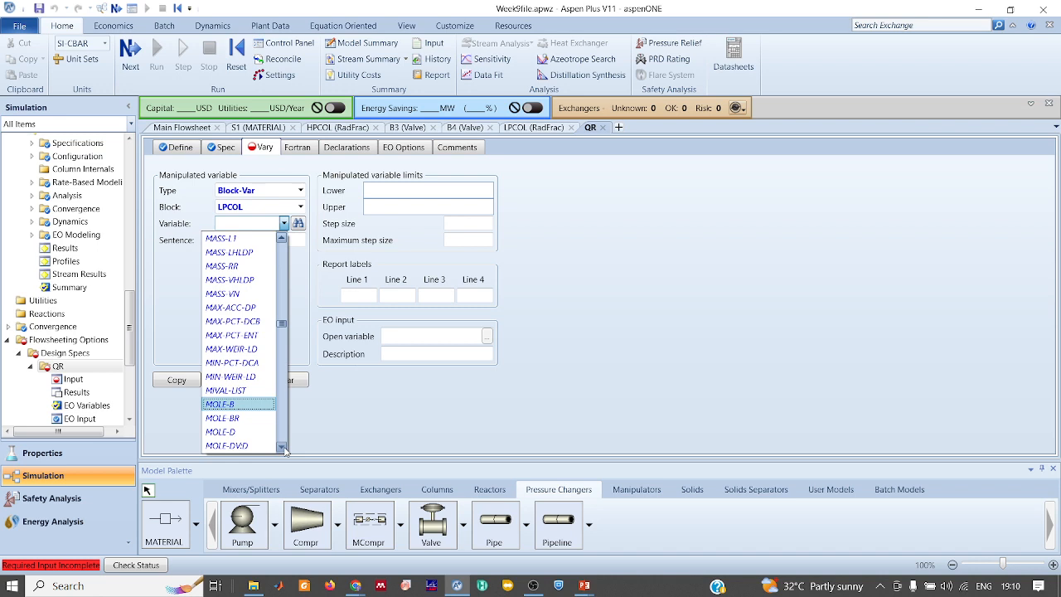
click(247, 423)
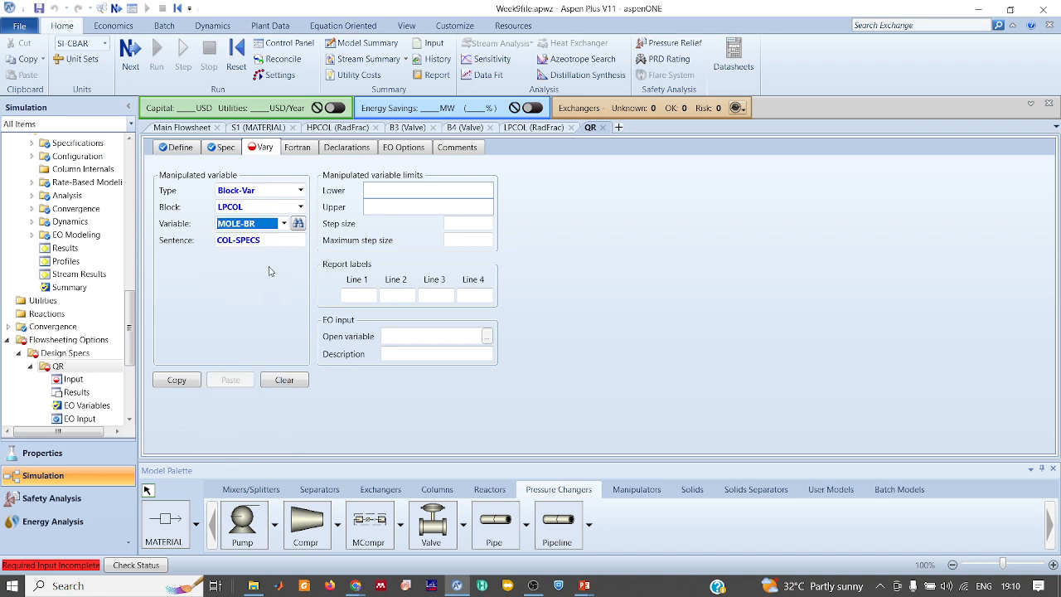
Set the manipulated variable's lower limit to 0.5 and its upper limit to 0.8.
click(389, 189)
text(0.5)
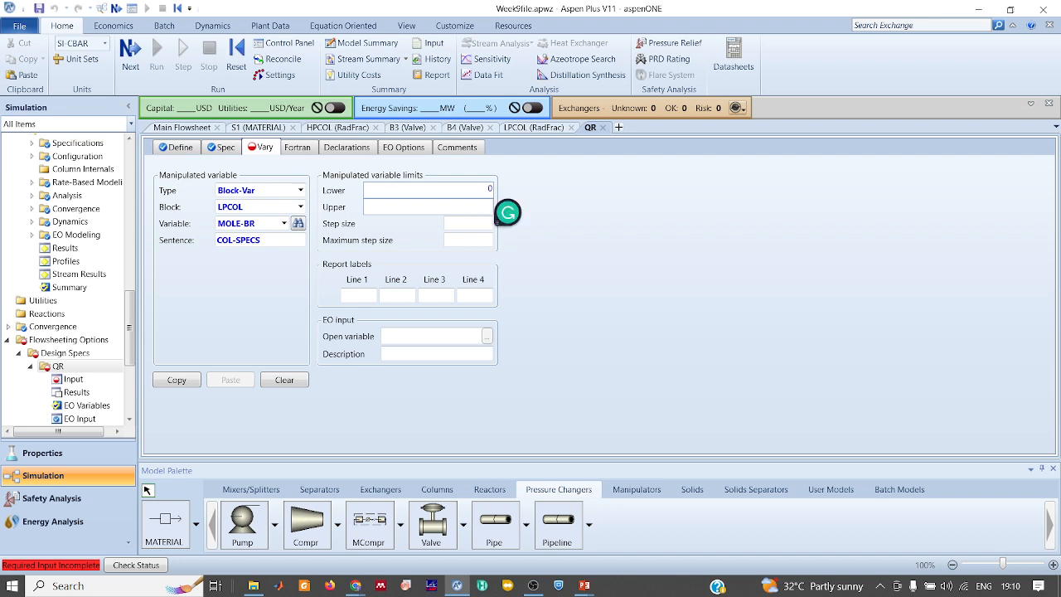
click(393, 204)
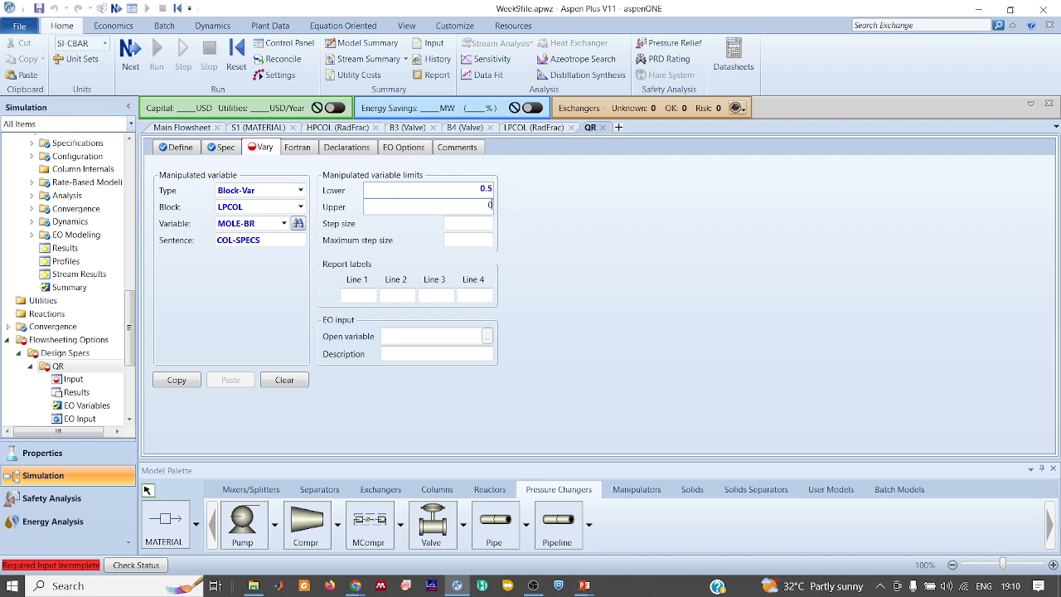
text(0.8)
key(Return)
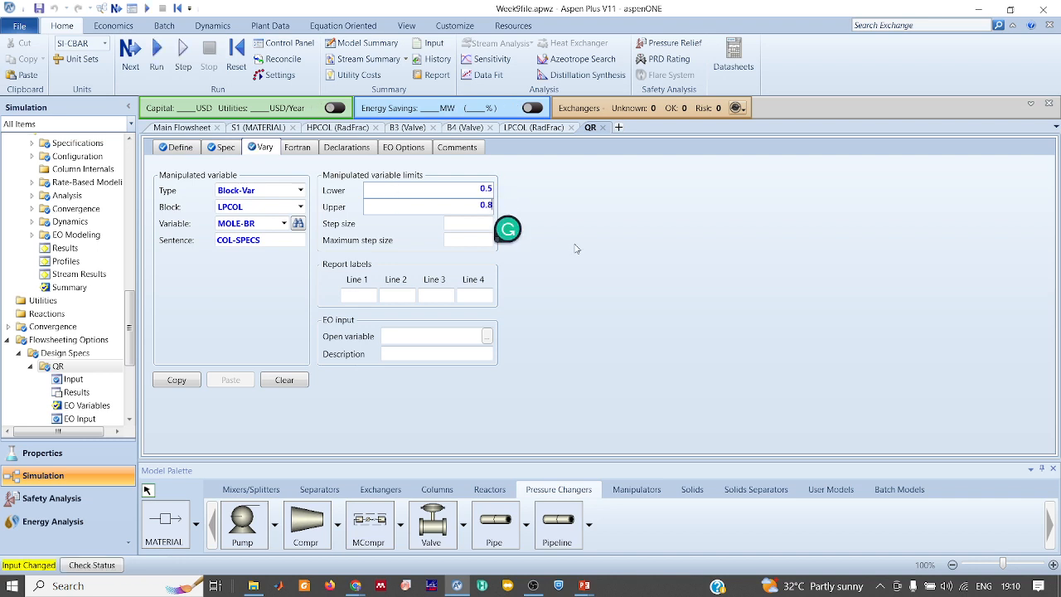
Reinitialize and run the simulation, then open the QR design spec's results.
click(241, 66)
key(Return)
key(Return)
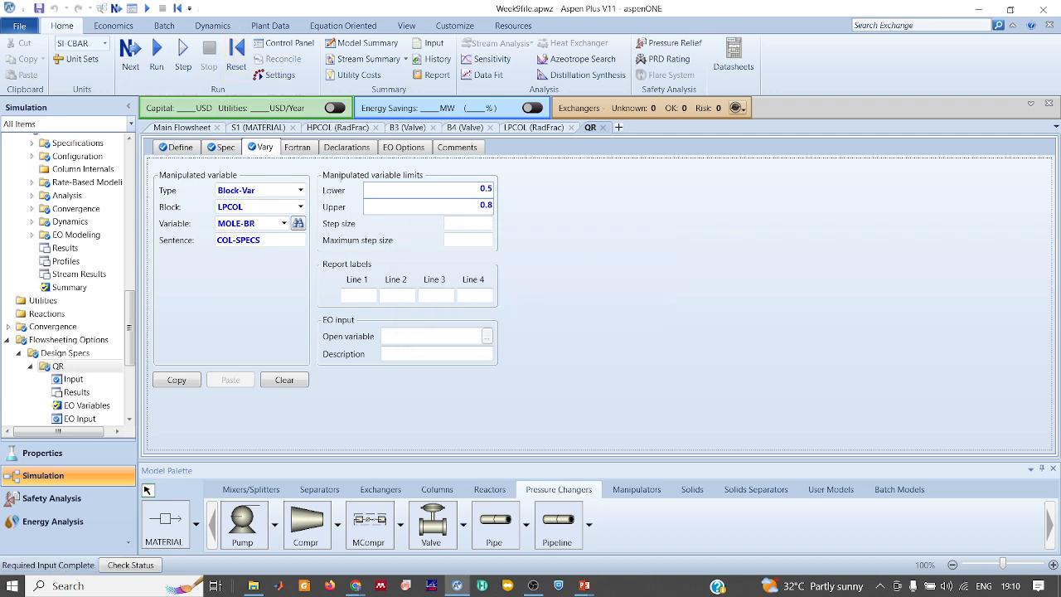
click(157, 57)
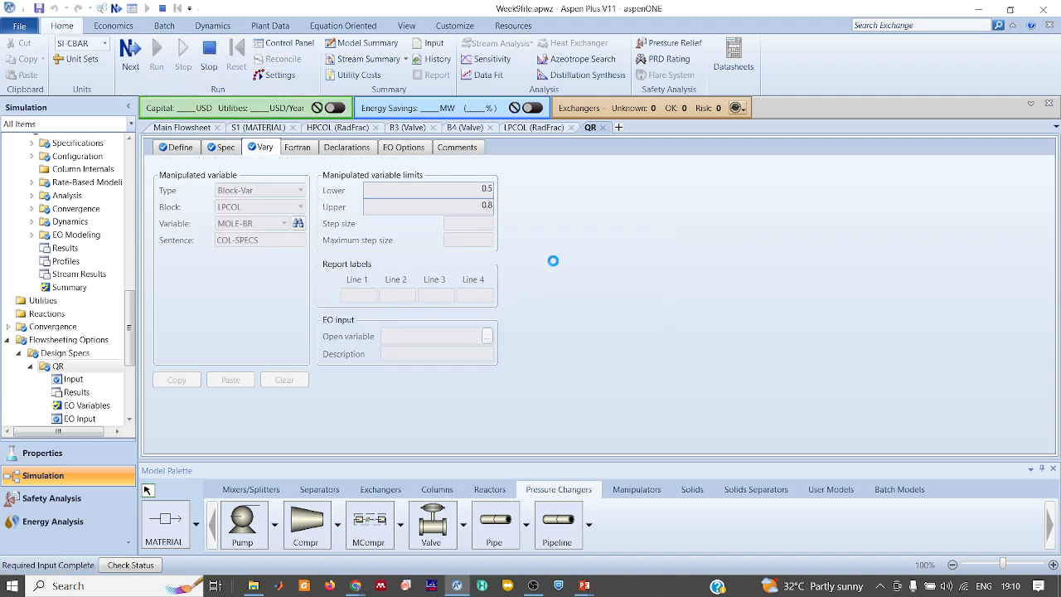
click(76, 392)
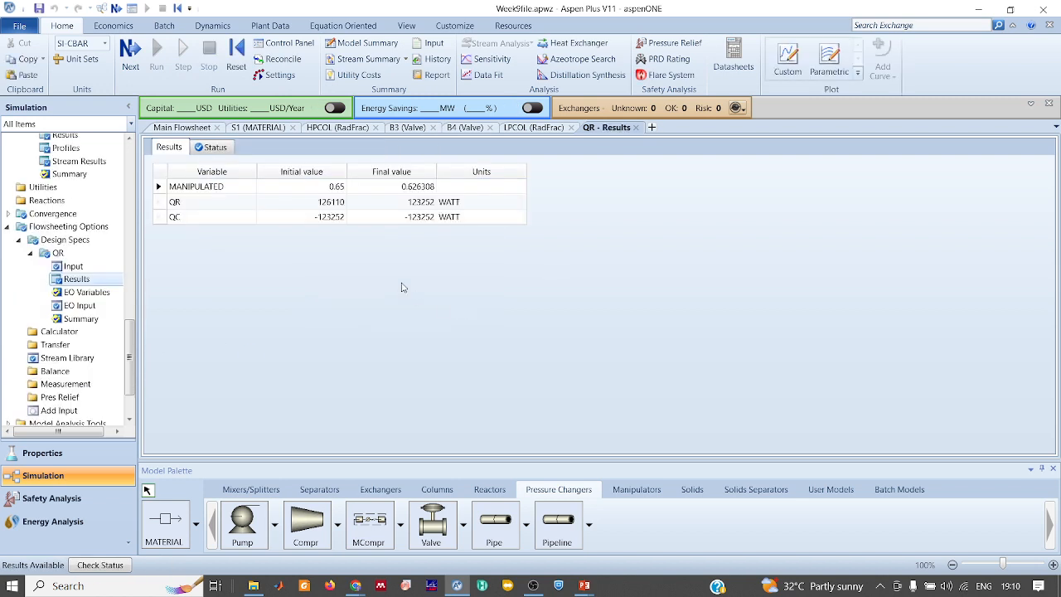
Reconcile the simulation input with the converged results, then reinitialize the simulation.
click(277, 60)
key(Return)
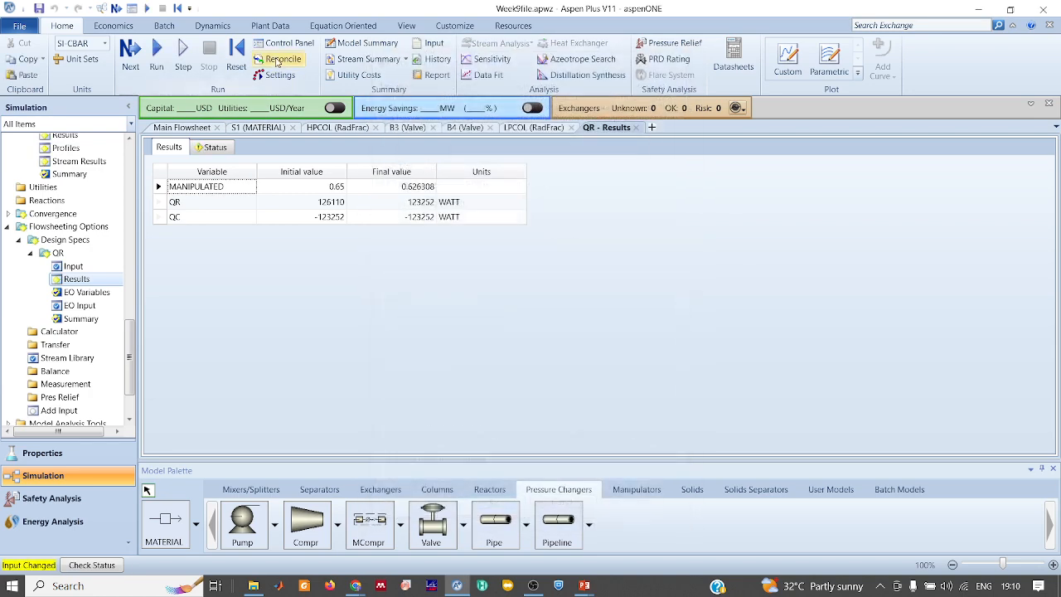
click(237, 62)
key(Return)
key(Return)
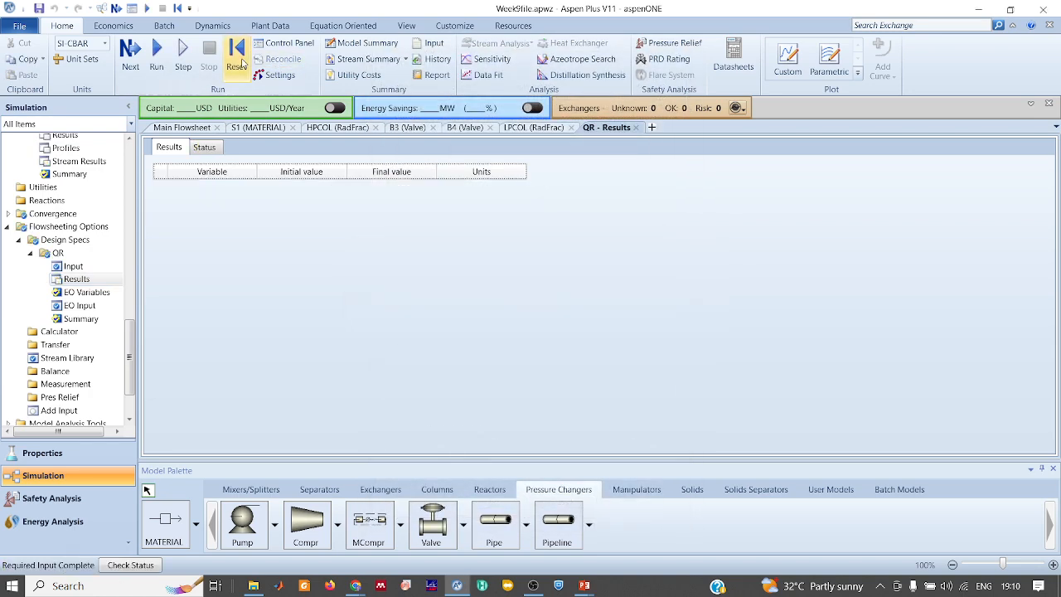
Deactivate the QR design specification and return to the main flowsheet.
right_click(83, 280)
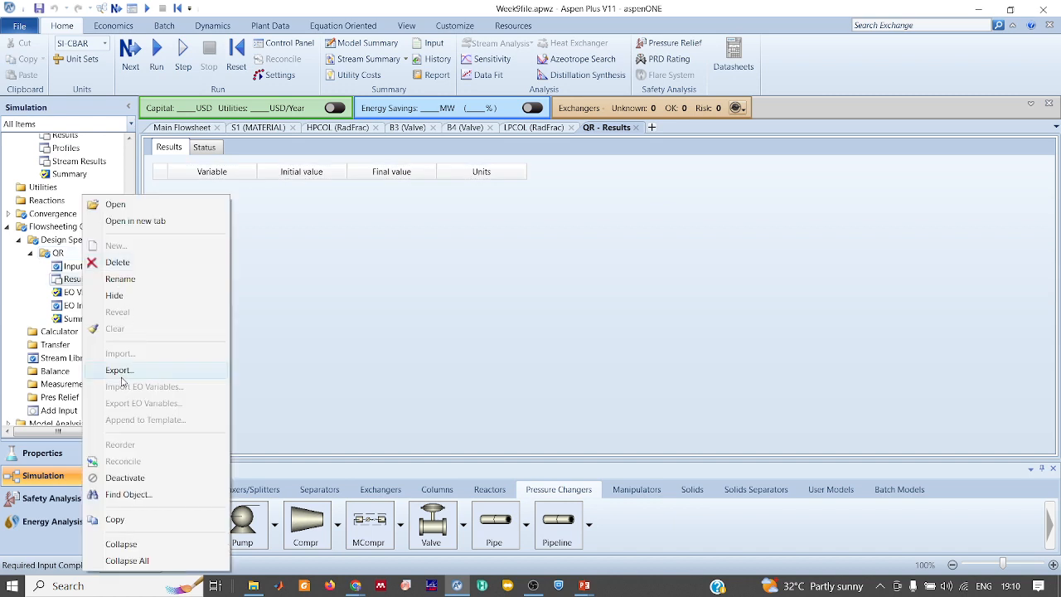
click(141, 479)
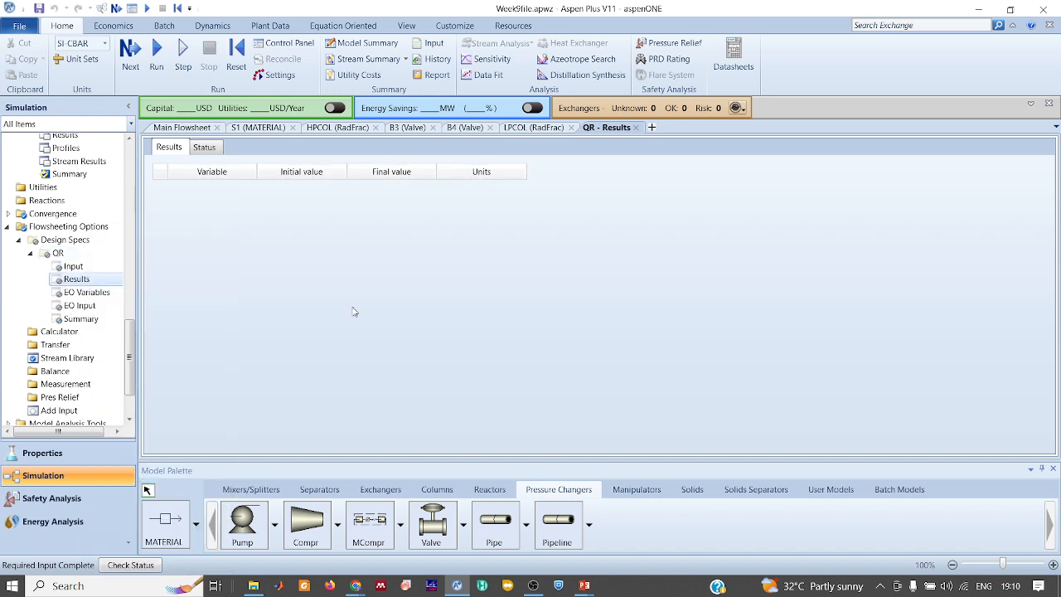
click(183, 128)
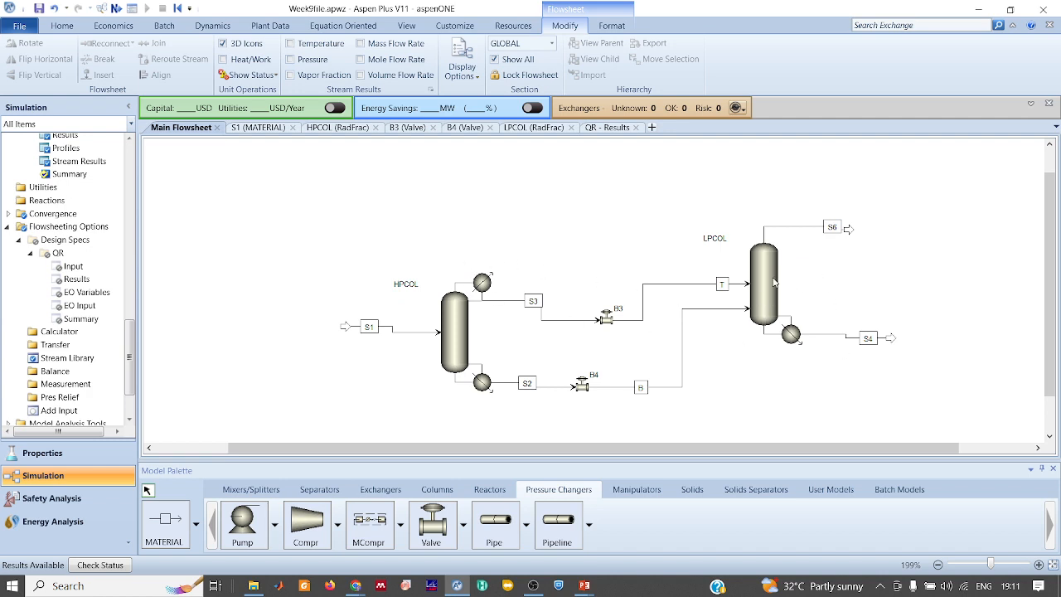
Move the LPCOL column above HPCOL on the flowsheet, then reposition it to the upper right of HPCOL.
drag(767, 286, 499, 223)
click(573, 227)
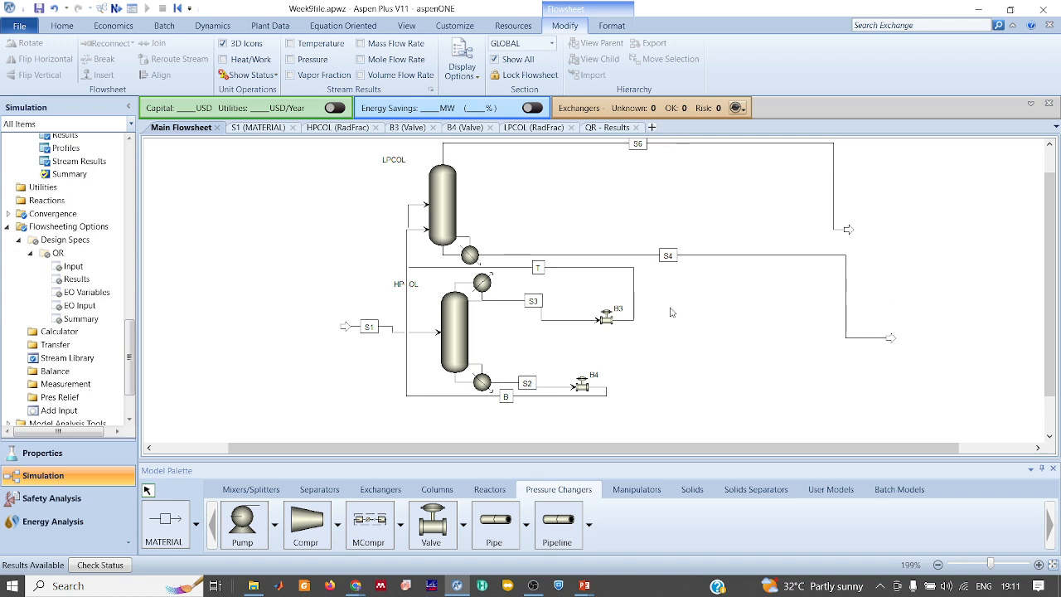
click(442, 207)
drag(442, 207, 715, 245)
click(773, 378)
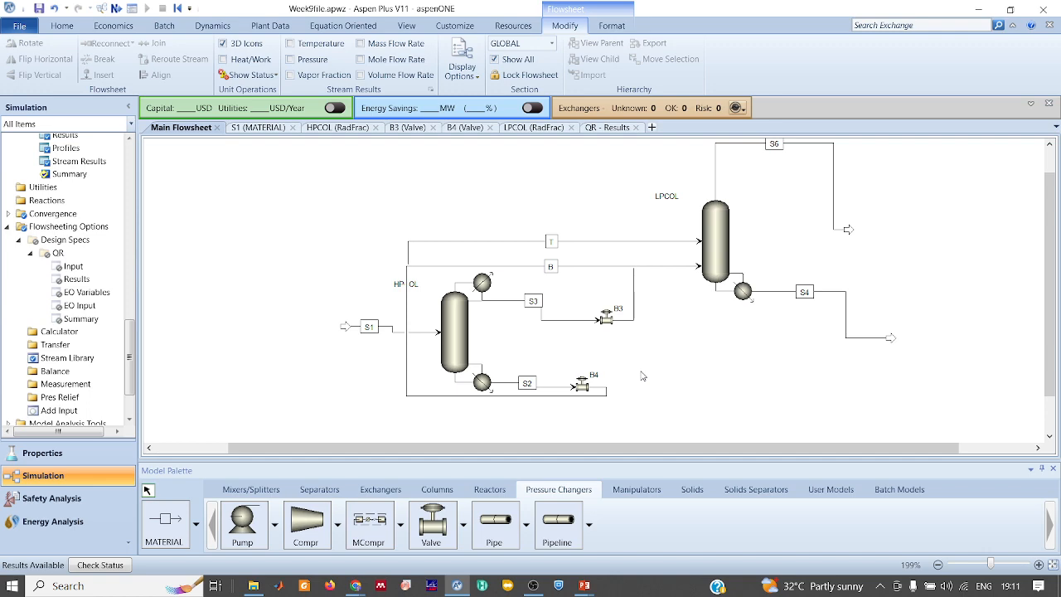
Switch to the PowerPoint slideshow to view the Tutorial - 9 air separation diagram, then return to Aspen Plus.
key(alt+Tab)
key(Right)
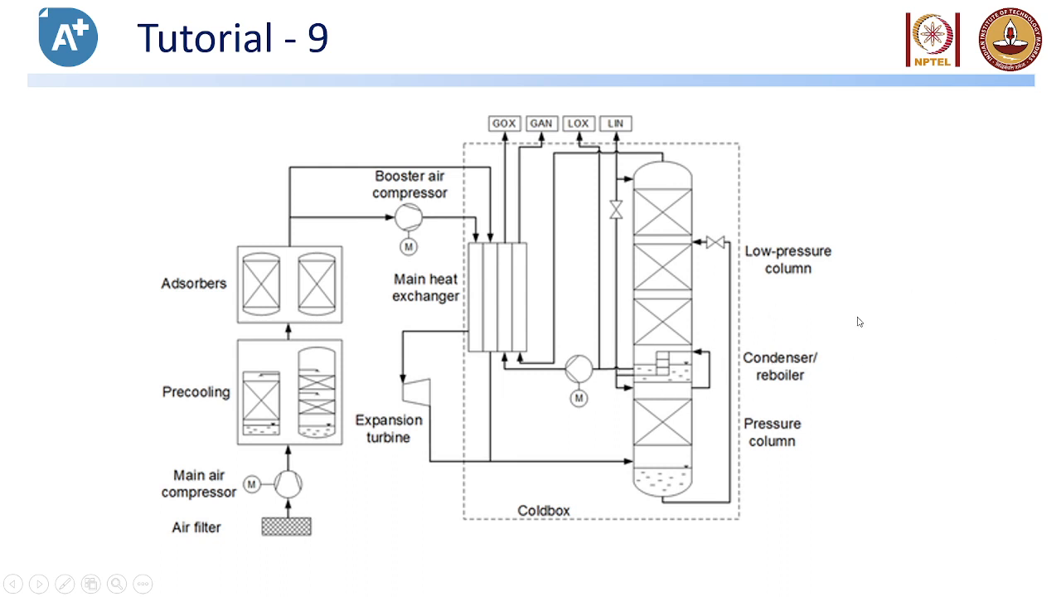
key(alt+Tab)
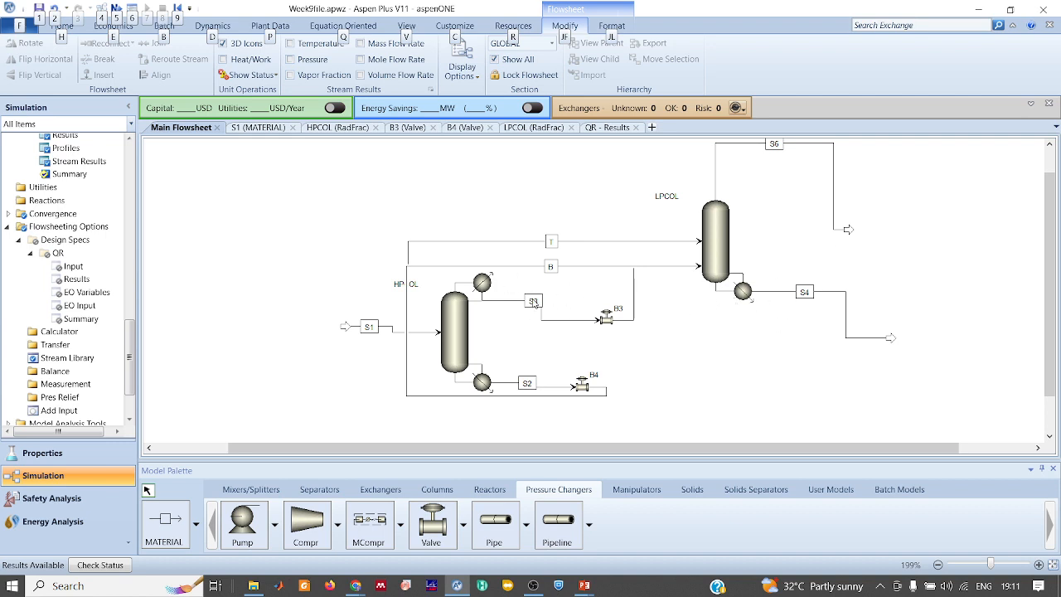
Switch to the Google Meet call, close its in-call messages, and return to Aspen Plus.
key(alt+Tab)
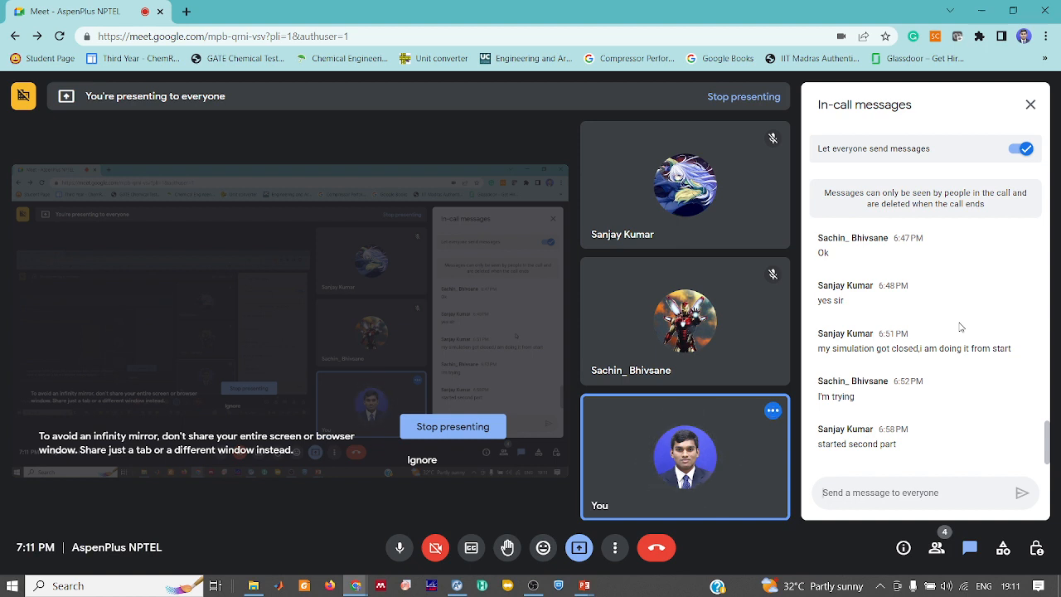
click(1030, 104)
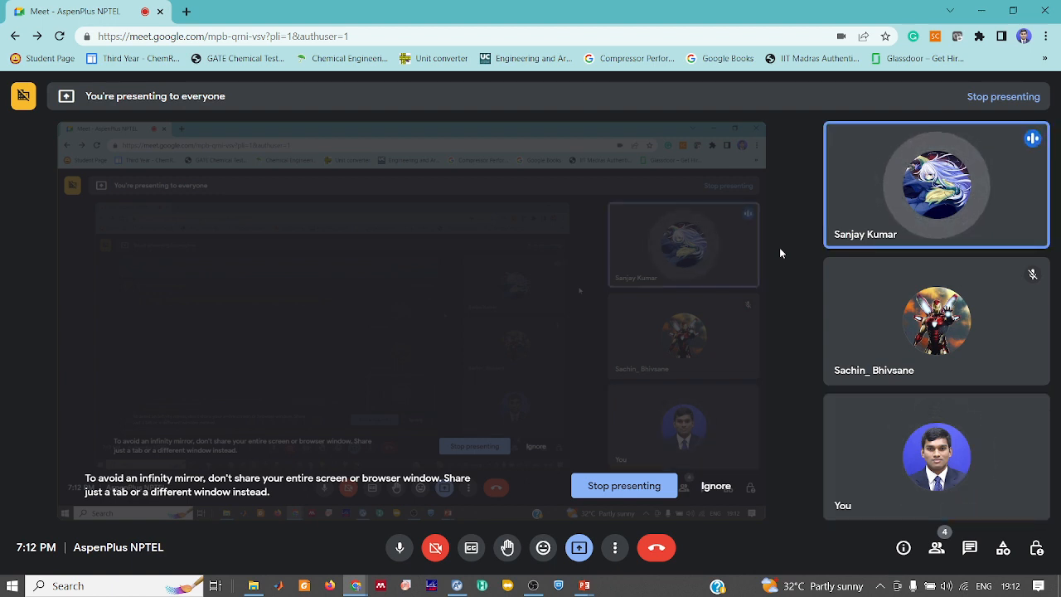
key(alt+Tab)
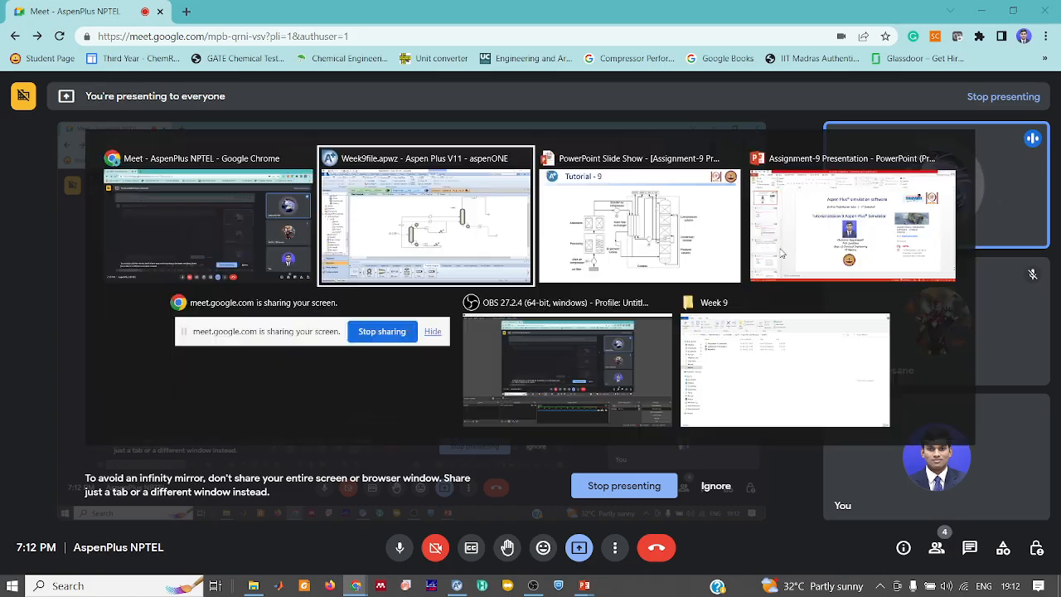
Switch to the PowerPoint slideshow, advance to the ASP Distillation problem statement, and return to Aspen Plus.
key(alt+Tab)
key(alt+Tab)
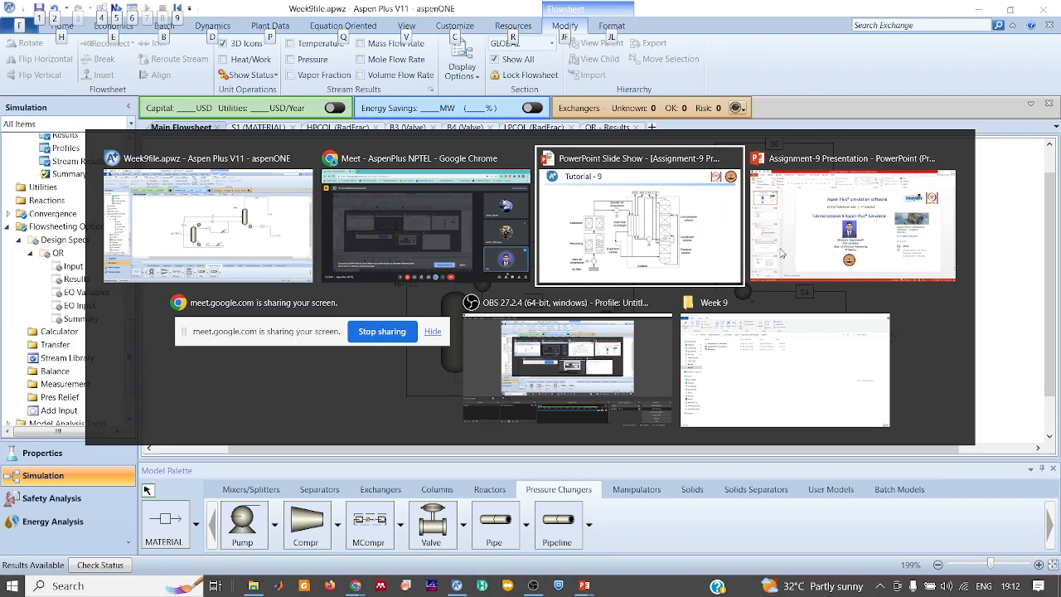
key(Right)
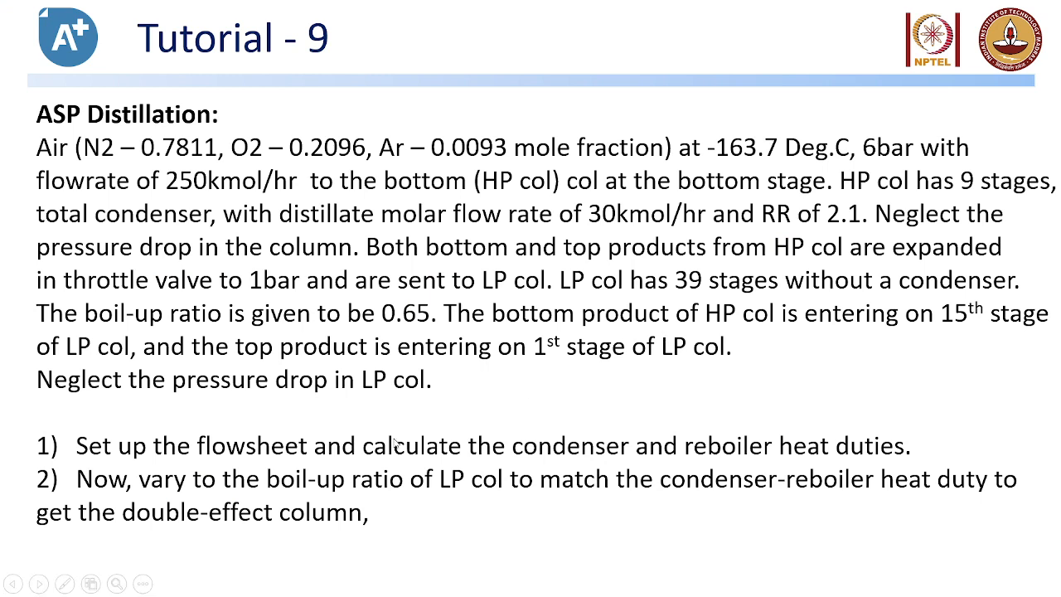
key(alt+Tab)
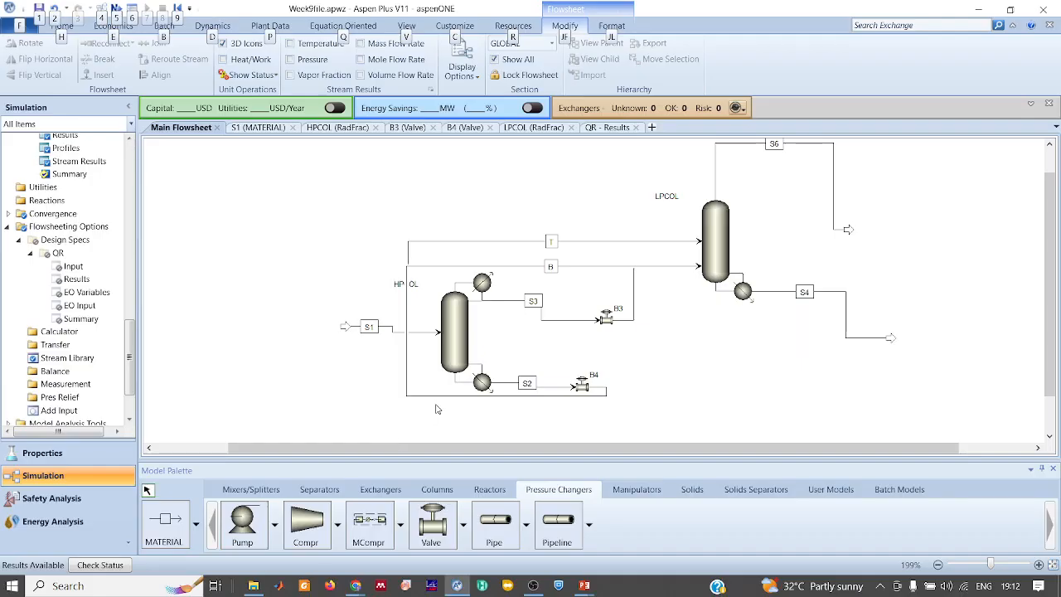
Review the QR design specification's sampled variables, spec expressions and manipulated variable, then return to the main flowsheet.
double_click(79, 273)
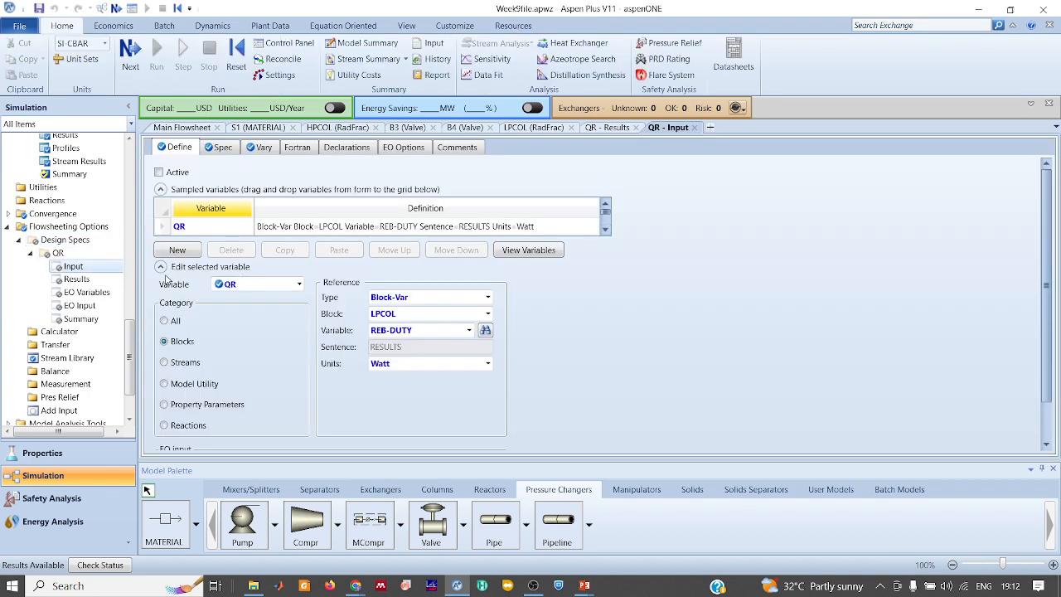
click(159, 267)
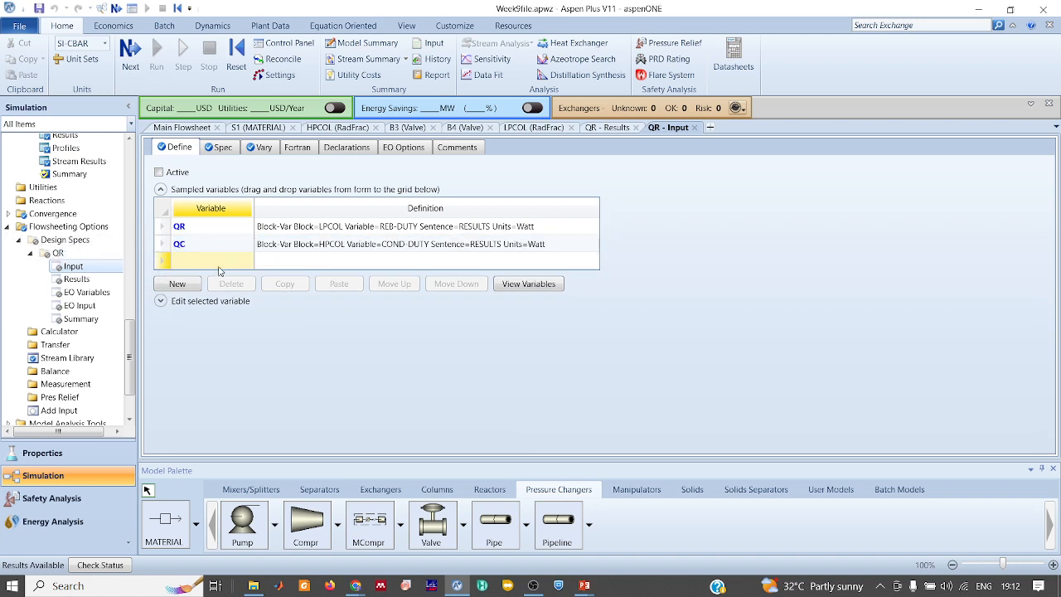
click(222, 149)
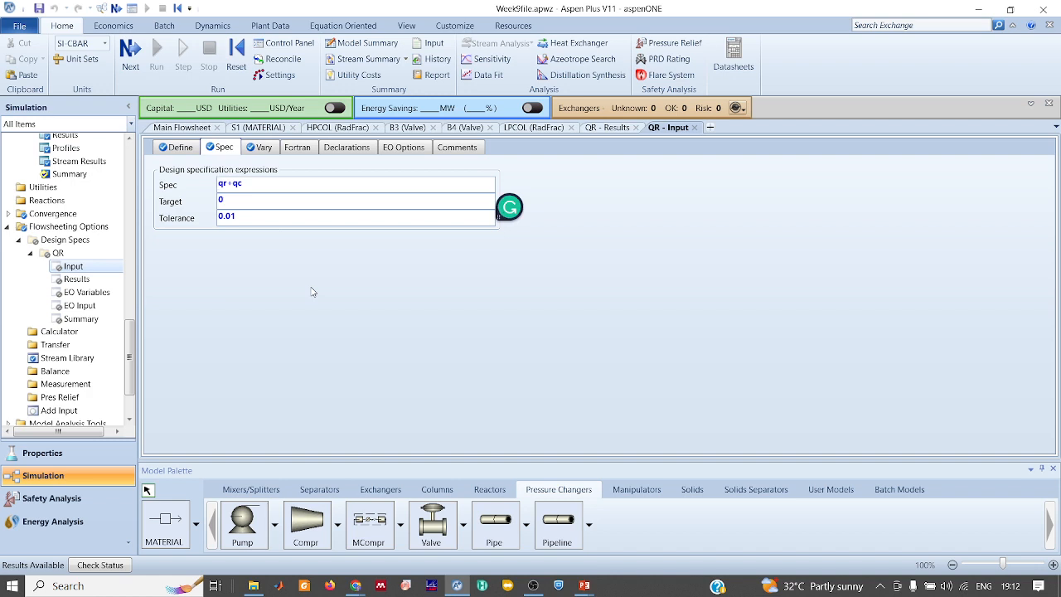
click(256, 149)
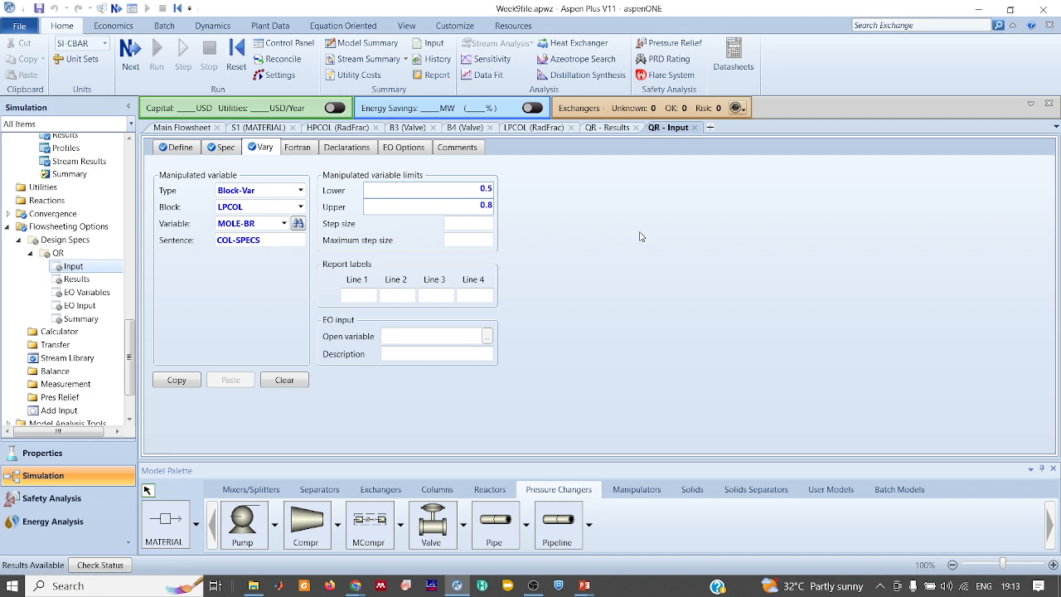
click(181, 127)
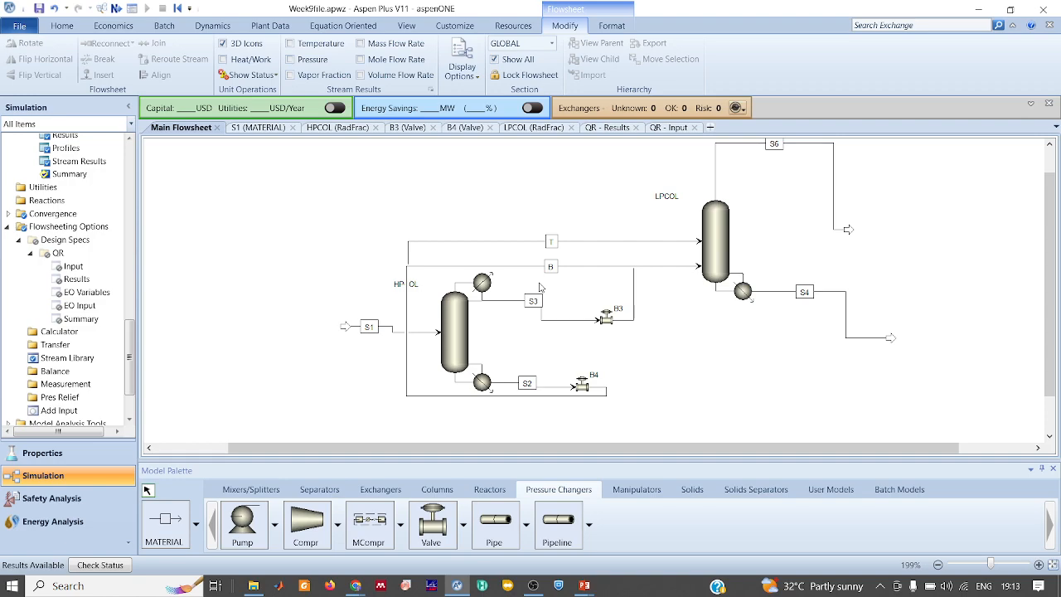
Switch to the Google Meet call and briefly check the system calendar.
key(alt+Tab)
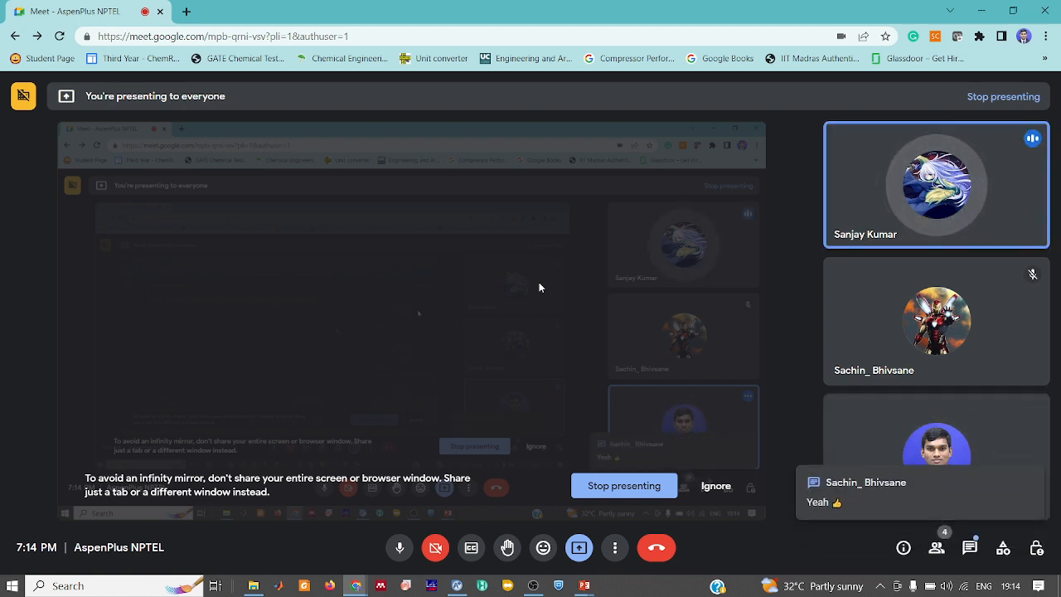
click(1005, 592)
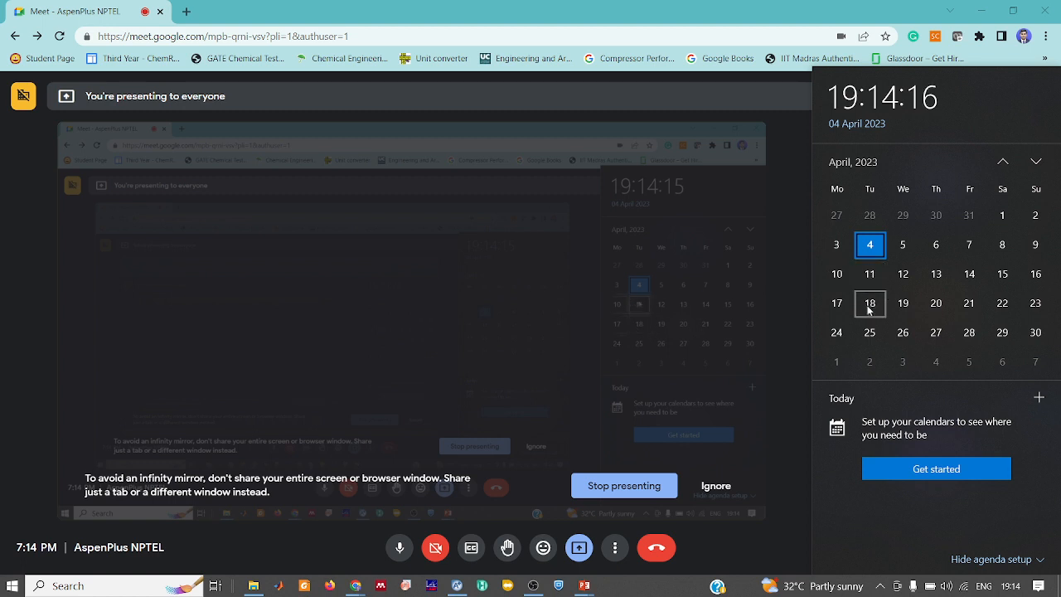
click(793, 287)
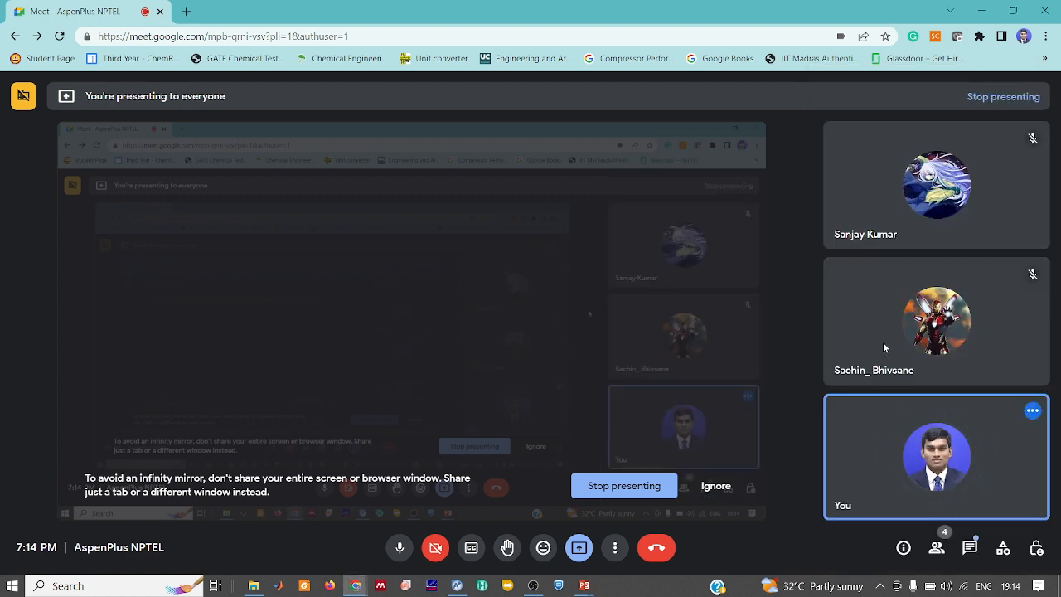
Review the in-call messages, highlighting the request to simulate assignment 8 part B, and close the message list.
click(971, 547)
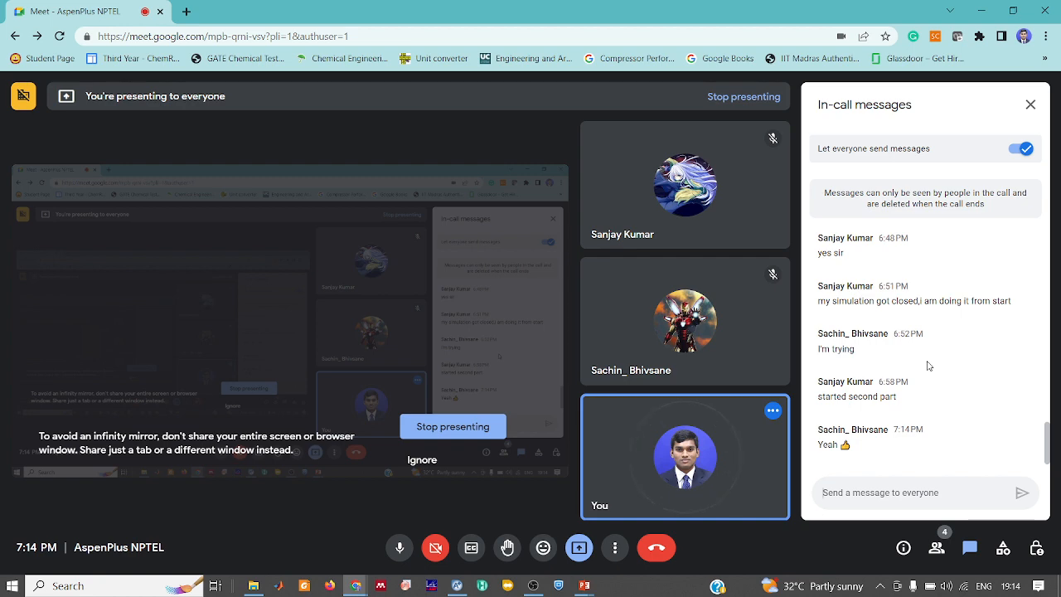
click(1030, 104)
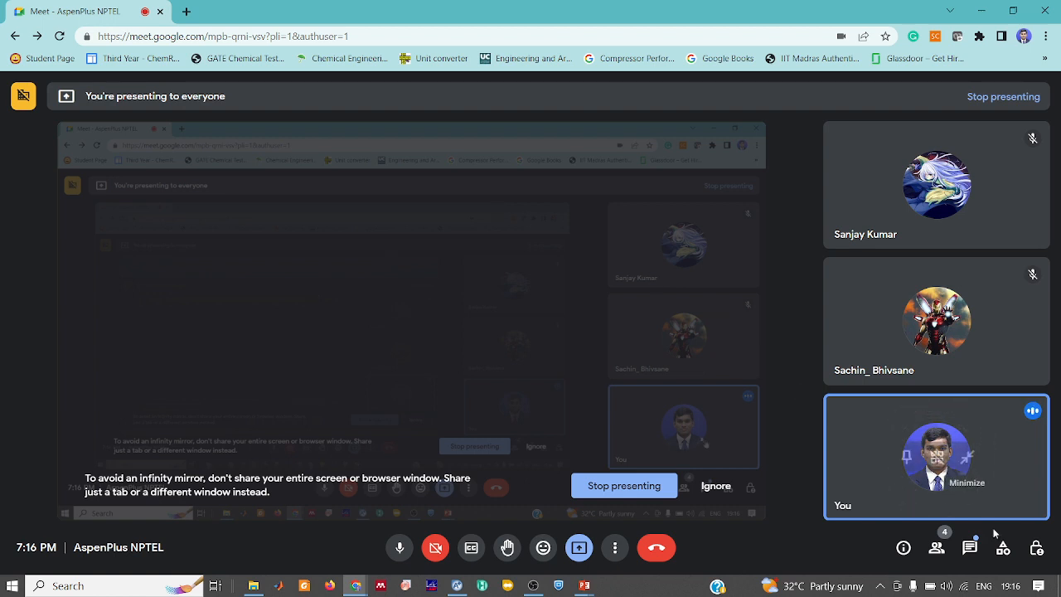
click(969, 547)
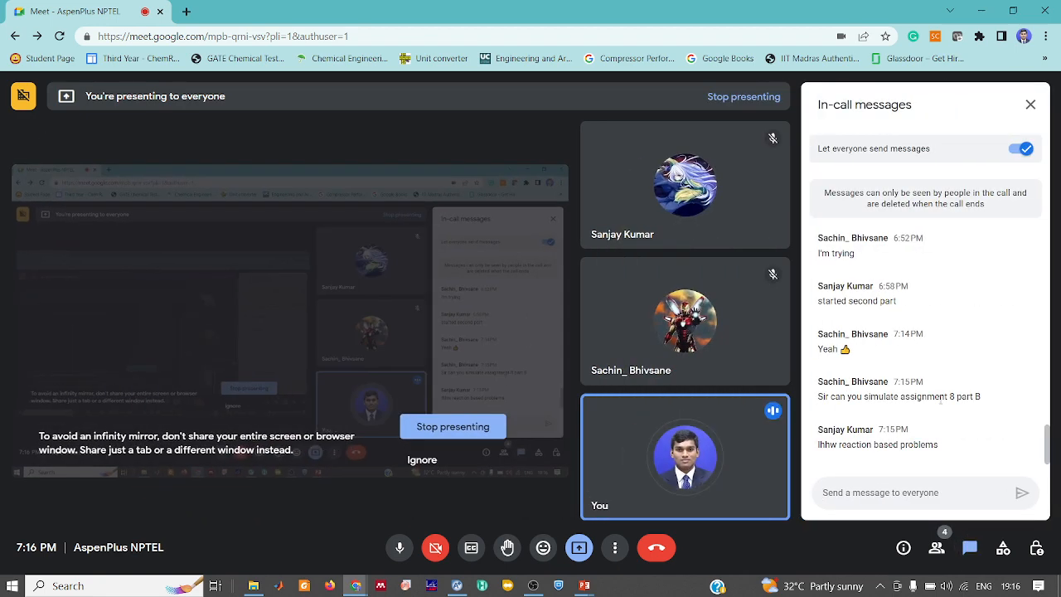
drag(862, 398, 983, 398)
click(976, 398)
drag(818, 397, 996, 390)
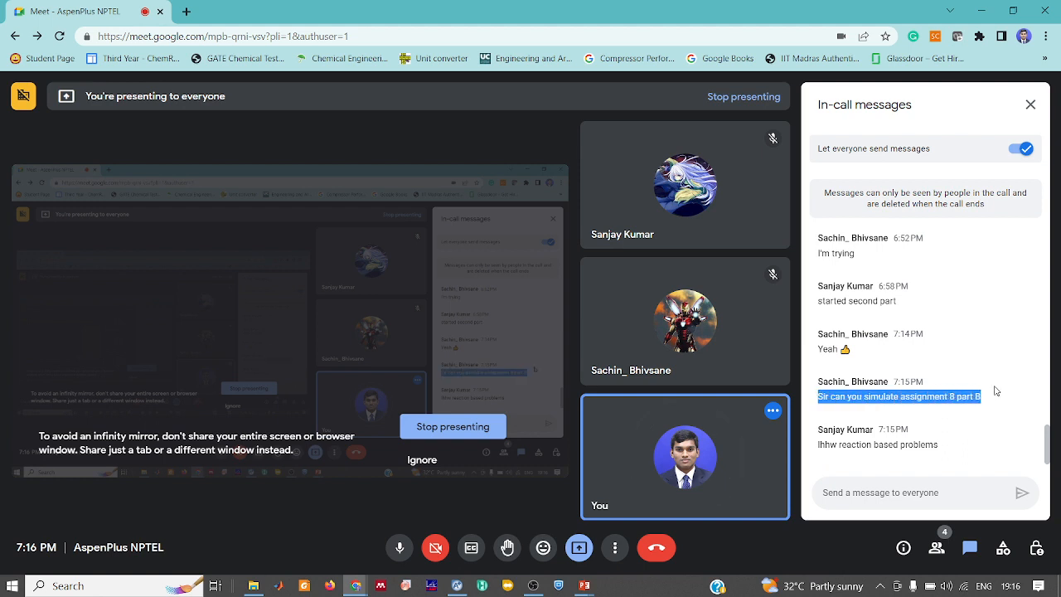
click(996, 390)
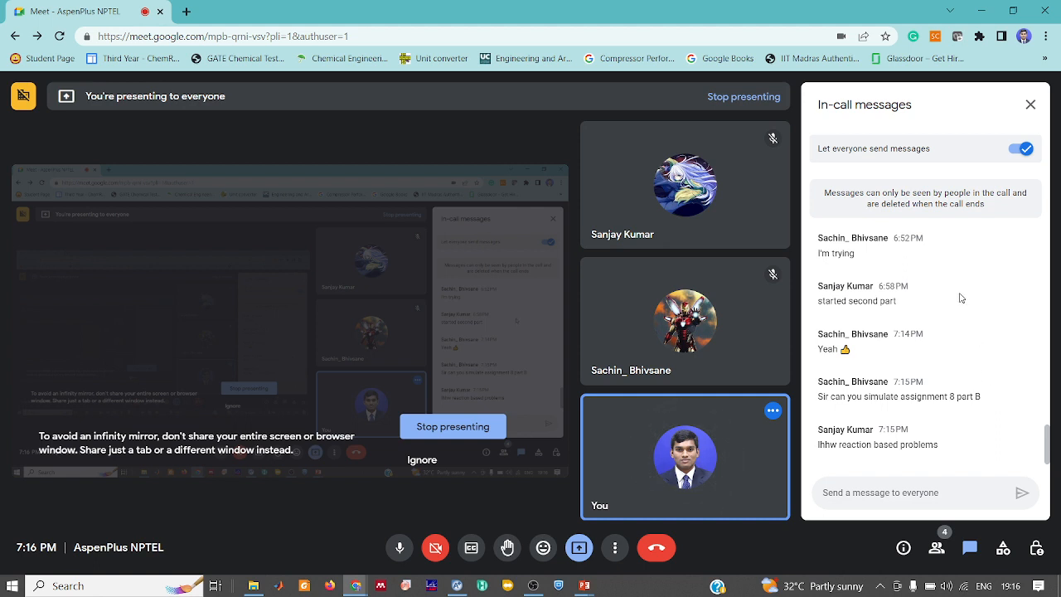
click(1029, 105)
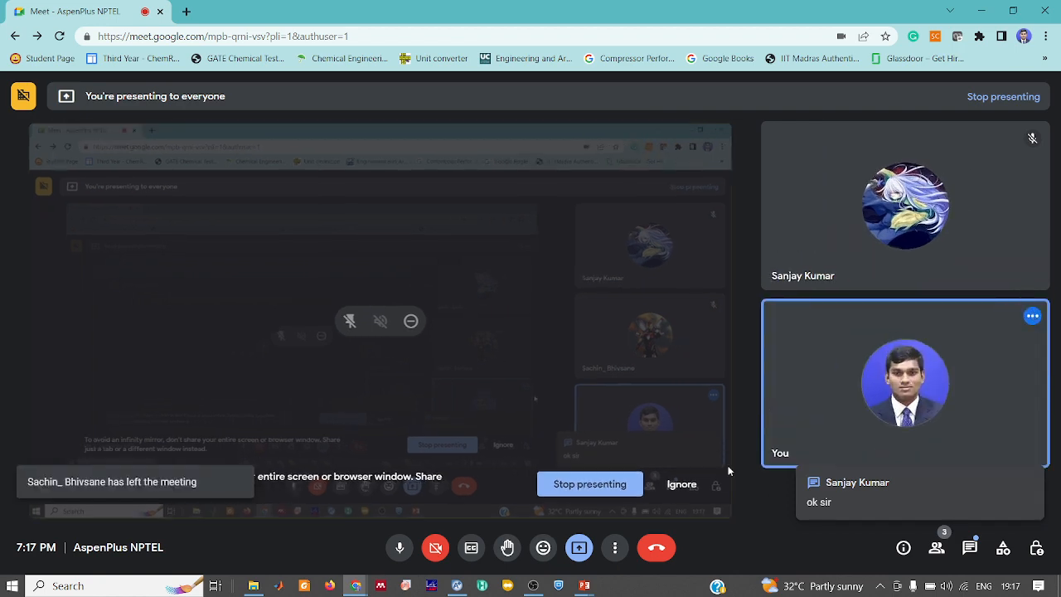
End the Google Meet call for everyone and switch to OBS.
click(658, 545)
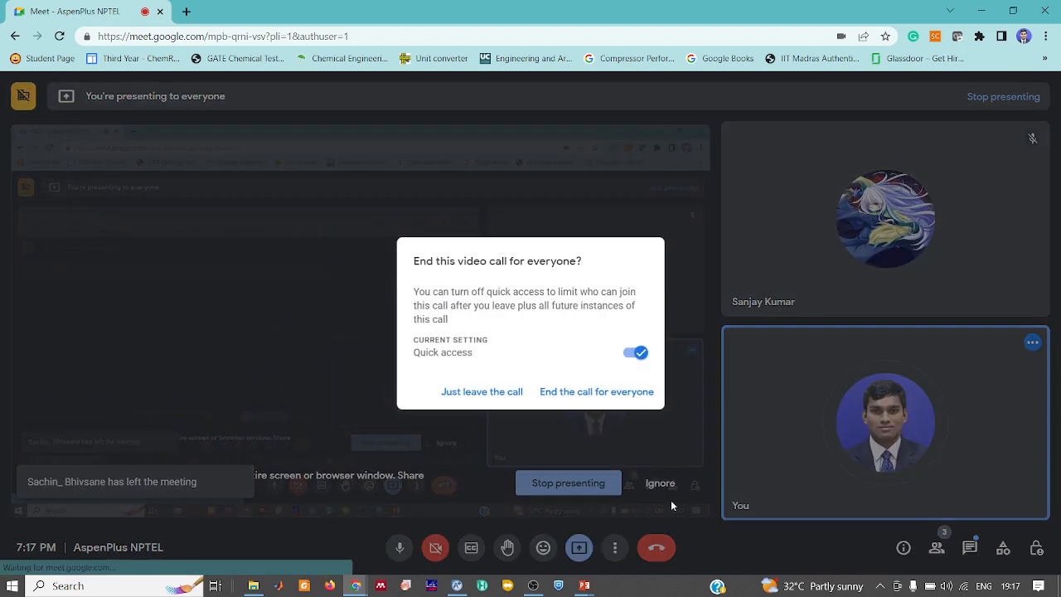
click(610, 392)
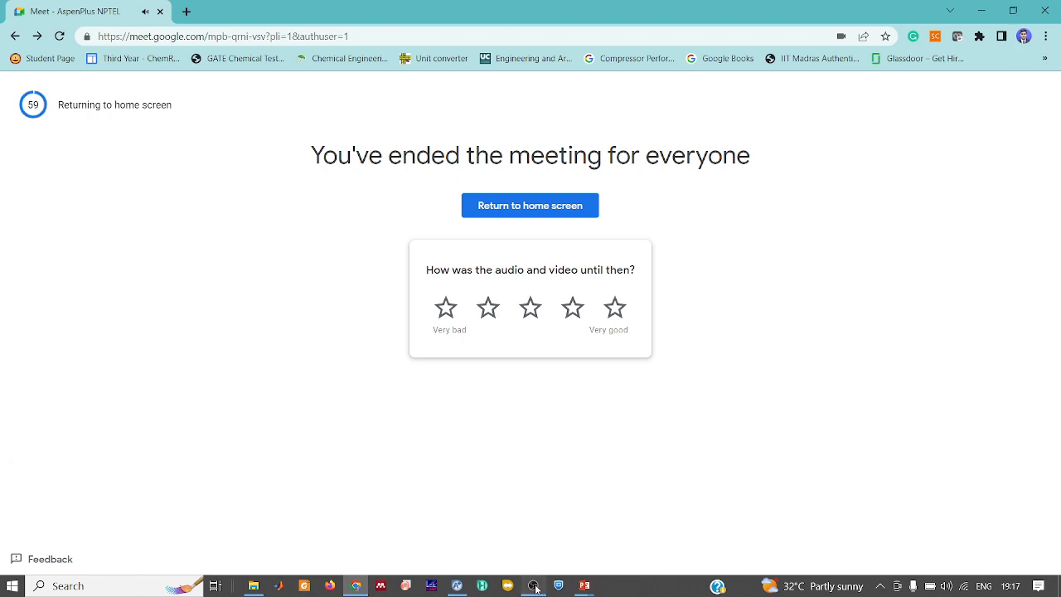
click(534, 586)
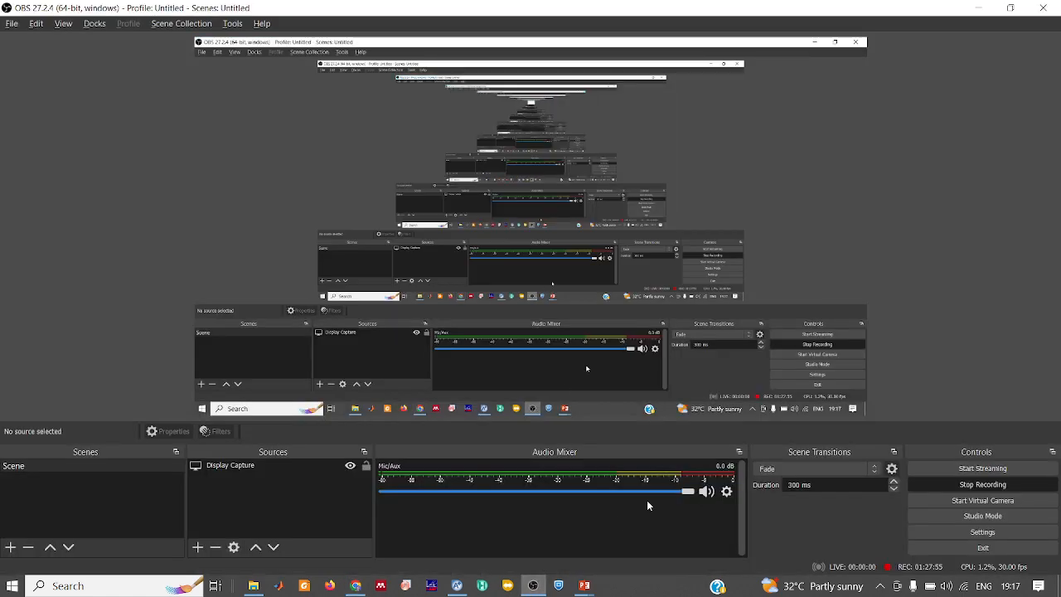